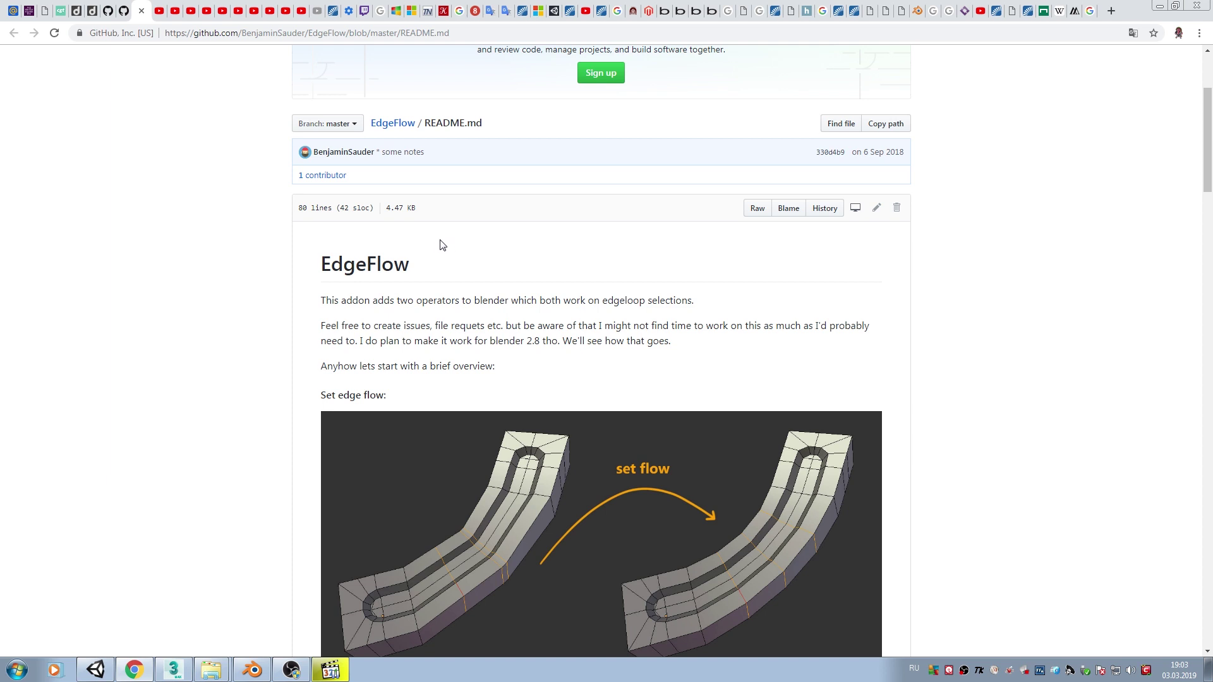
# Highlight the EdgeFlow heading in the README, then bring up the Computer drives view
pyautogui.moveTo(329, 263); pyautogui.dragTo(421, 269)
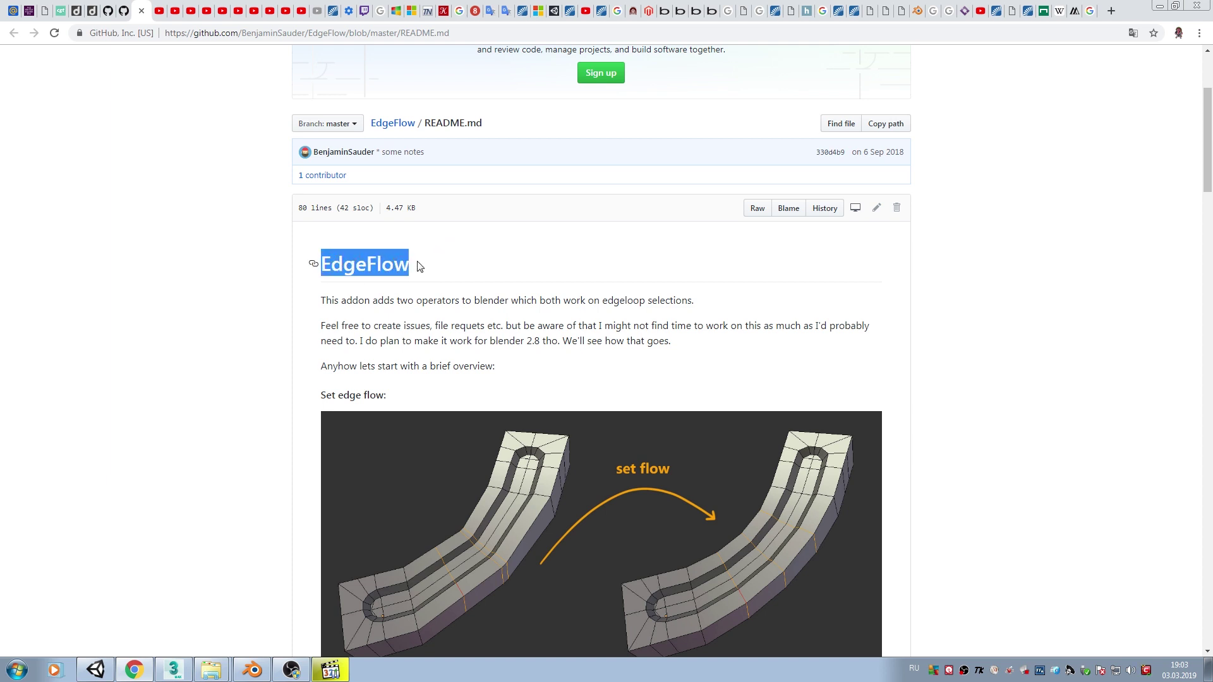
pyautogui.click(421, 268)
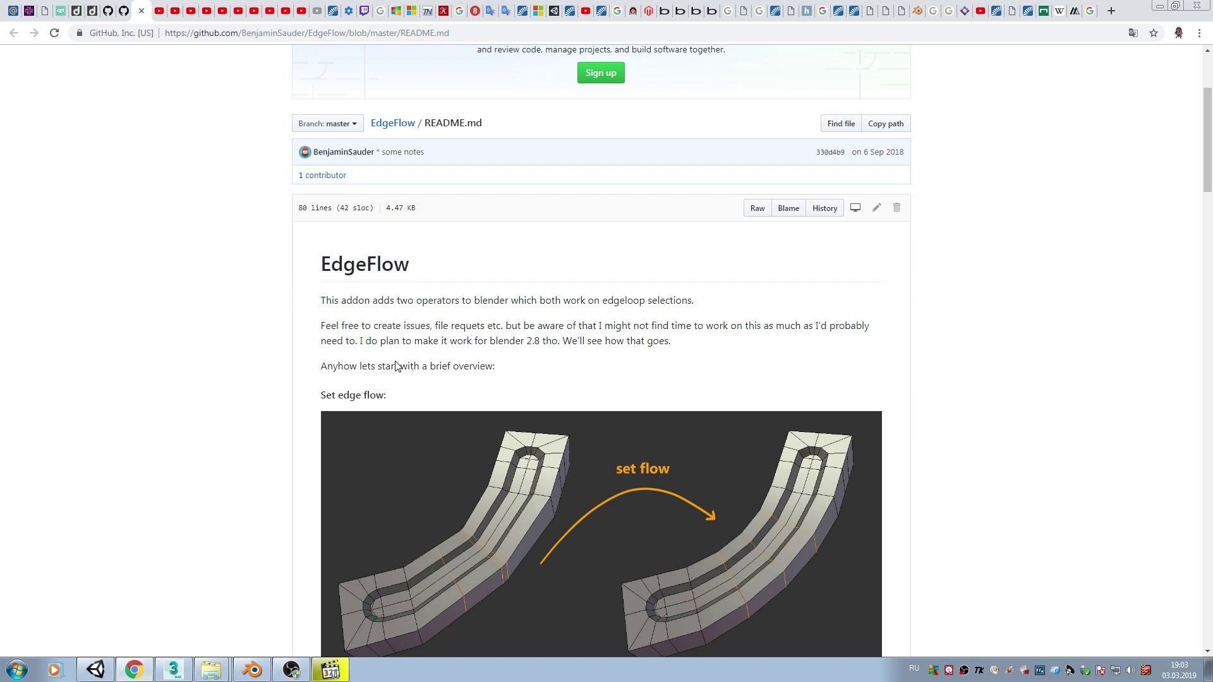
pyautogui.click(17, 670)
# Launch blender.exe from the blender-2.80.0-git folder in Downloads (Загрузки)
pyautogui.click(252, 502)
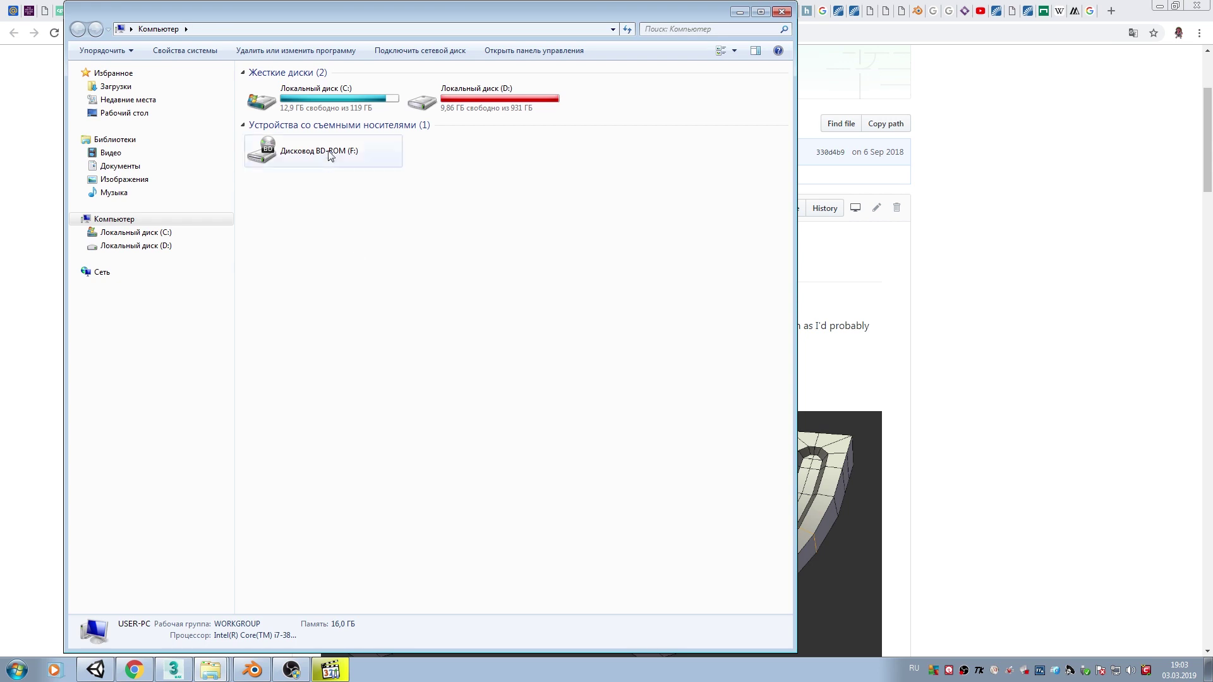
pyautogui.click(121, 87)
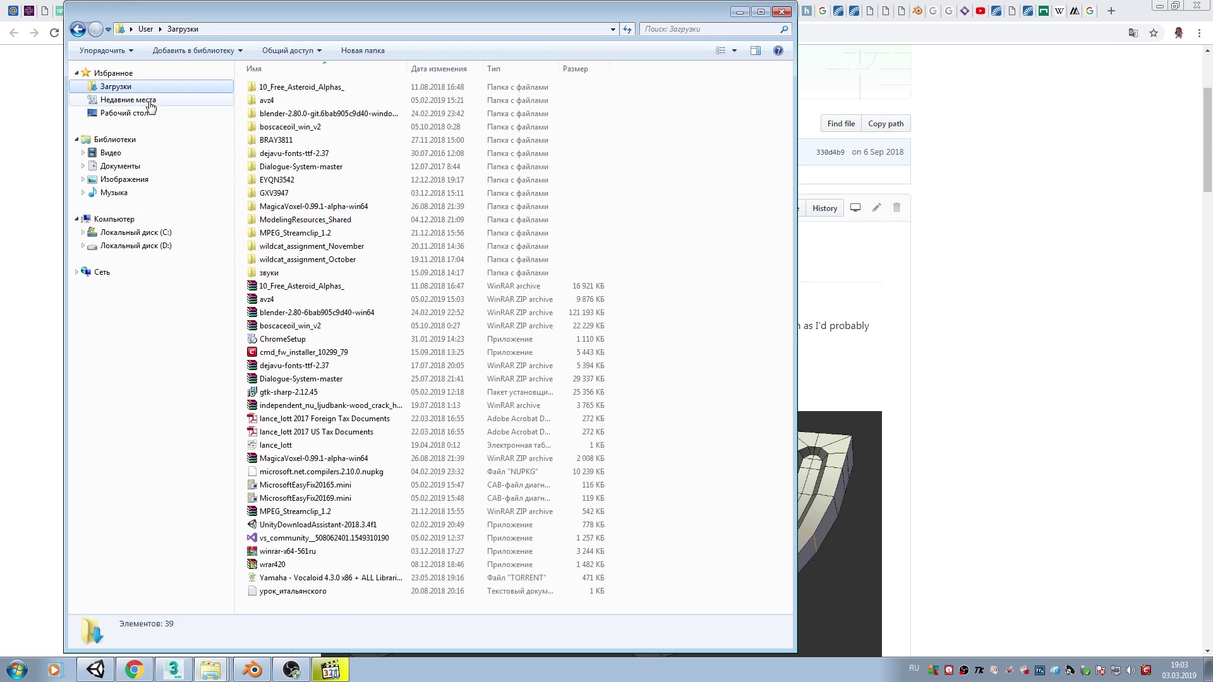
pyautogui.doubleClick(290, 114)
pyautogui.scroll(-5, 311, 309)
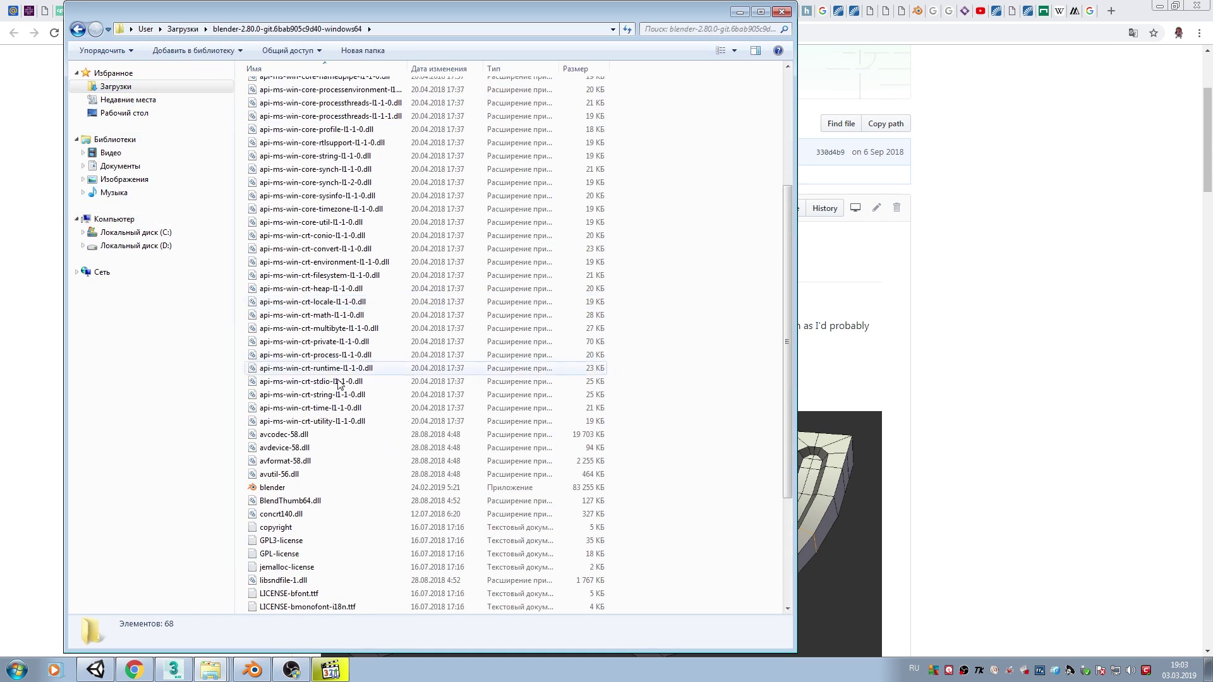
pyautogui.scroll(-3, 311, 310)
pyautogui.doubleClick(272, 368)
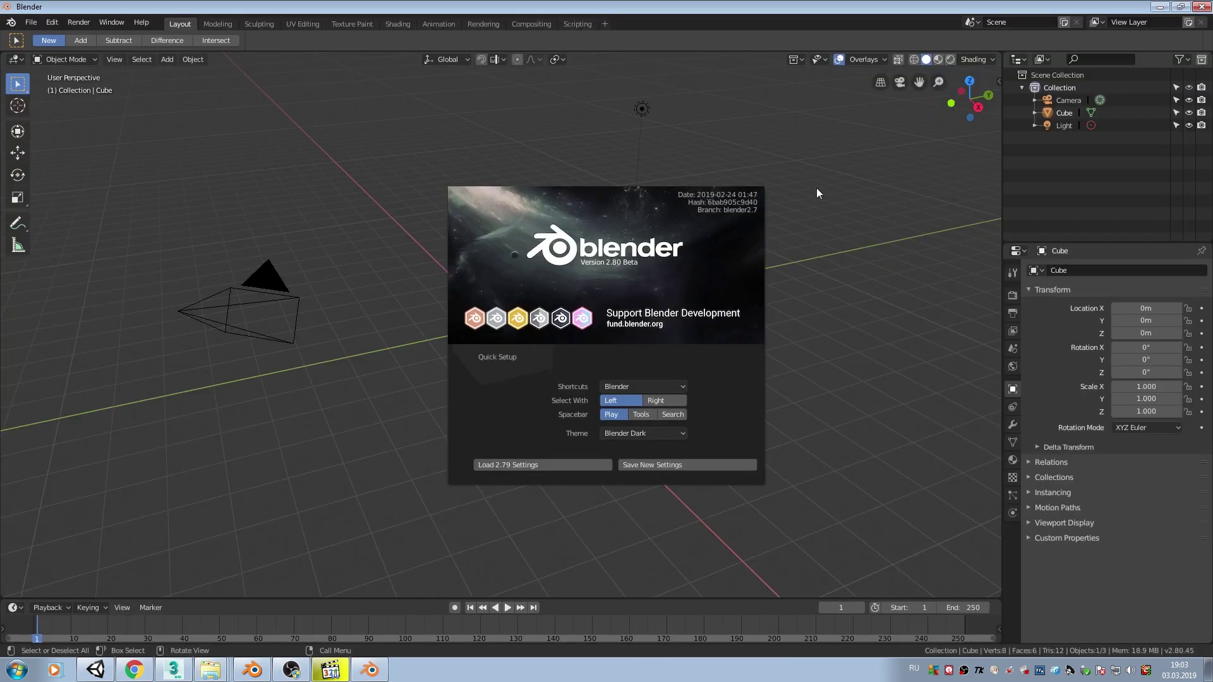
# Close the Blender 2.80 splash screen and go back to the EdgeFlow README in Chrome
pyautogui.click(831, 185)
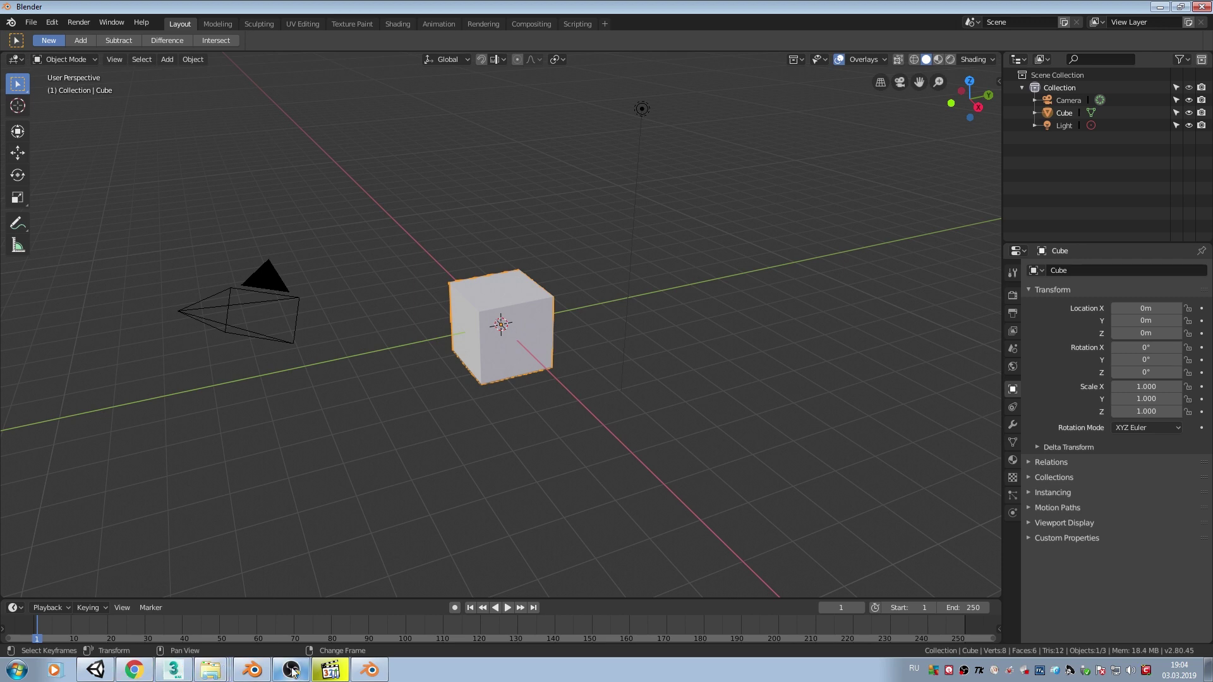
pyautogui.click(150, 673)
pyautogui.moveTo(365, 264)
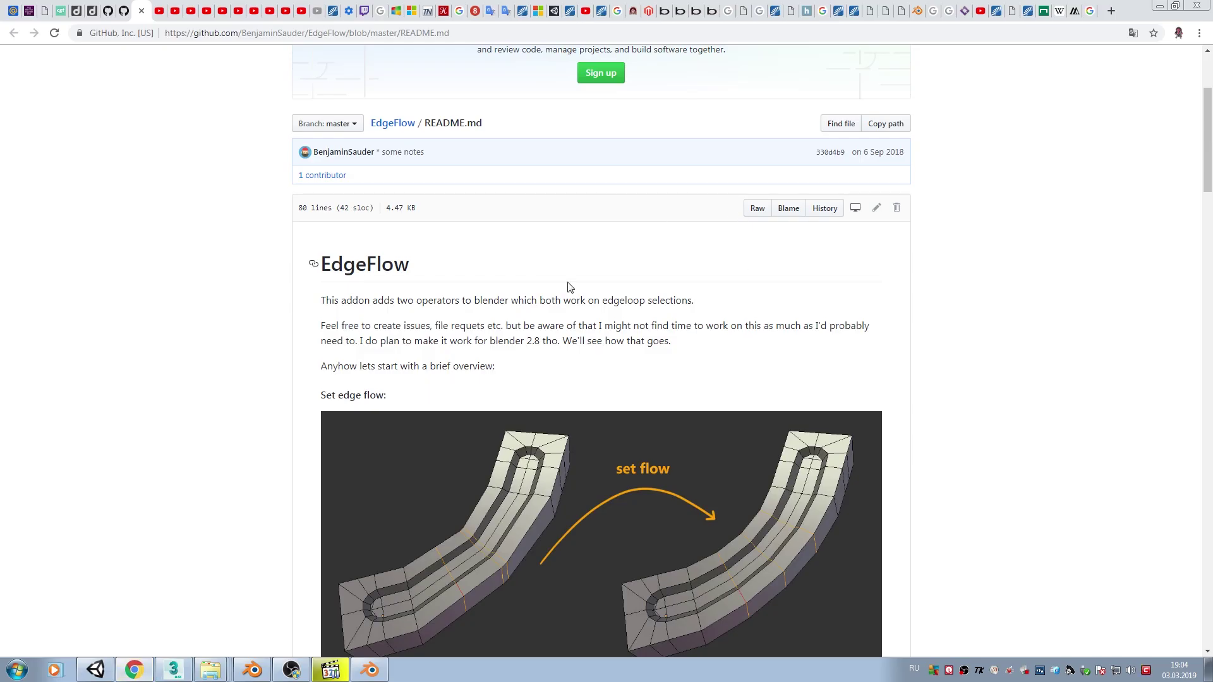
# Scroll through the EdgeFlow README and select the page address
pyautogui.scroll(-1, 540, 230)
pyautogui.scroll(-1, 530, 202)
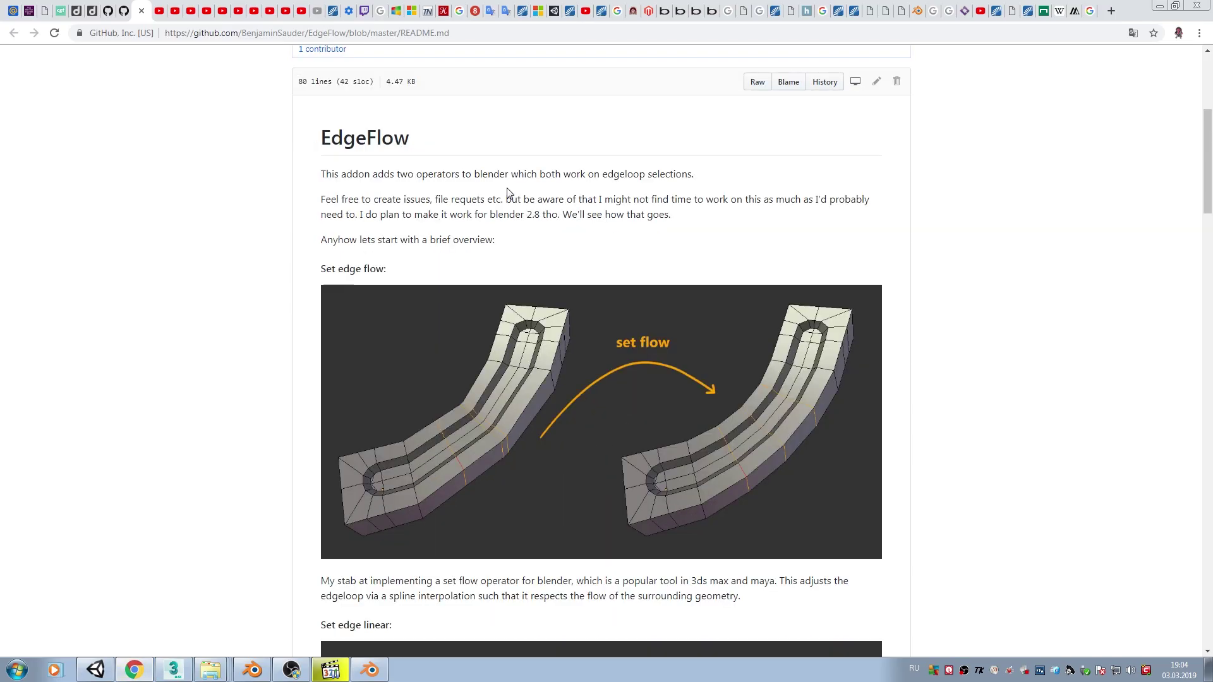
pyautogui.scroll(-2, 509, 195)
pyautogui.scroll(-2, 509, 194)
pyautogui.scroll(5, 510, 194)
pyautogui.scroll(3, 506, 192)
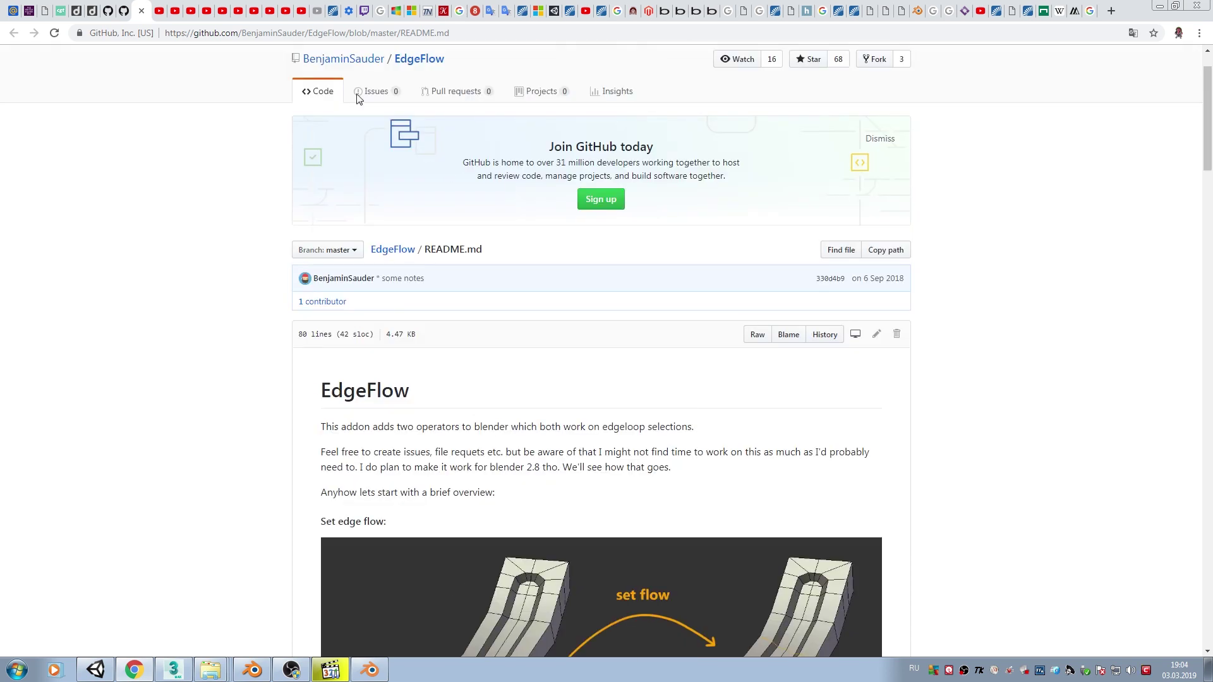
pyautogui.click(439, 33)
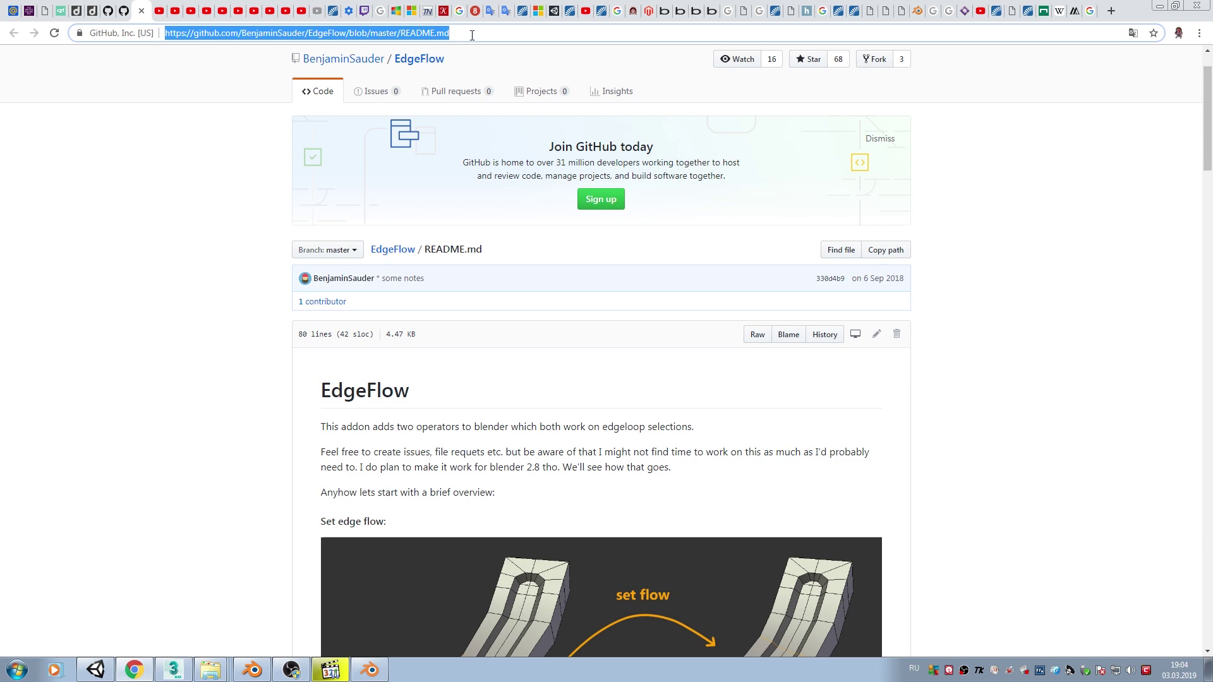
# Read the Set edge flow and Set edge linear sections, then switch to 3ds Max
pyautogui.scroll(-3, 344, 276)
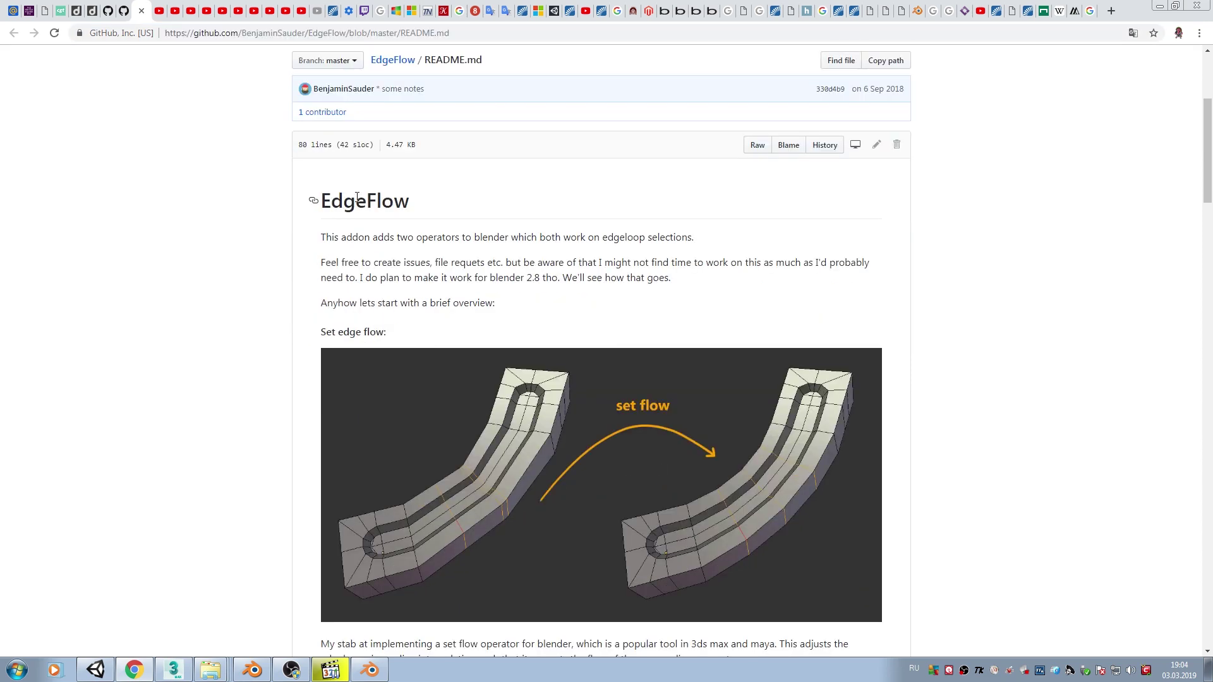
pyautogui.scroll(-2, 494, 211)
pyautogui.scroll(-2, 662, 282)
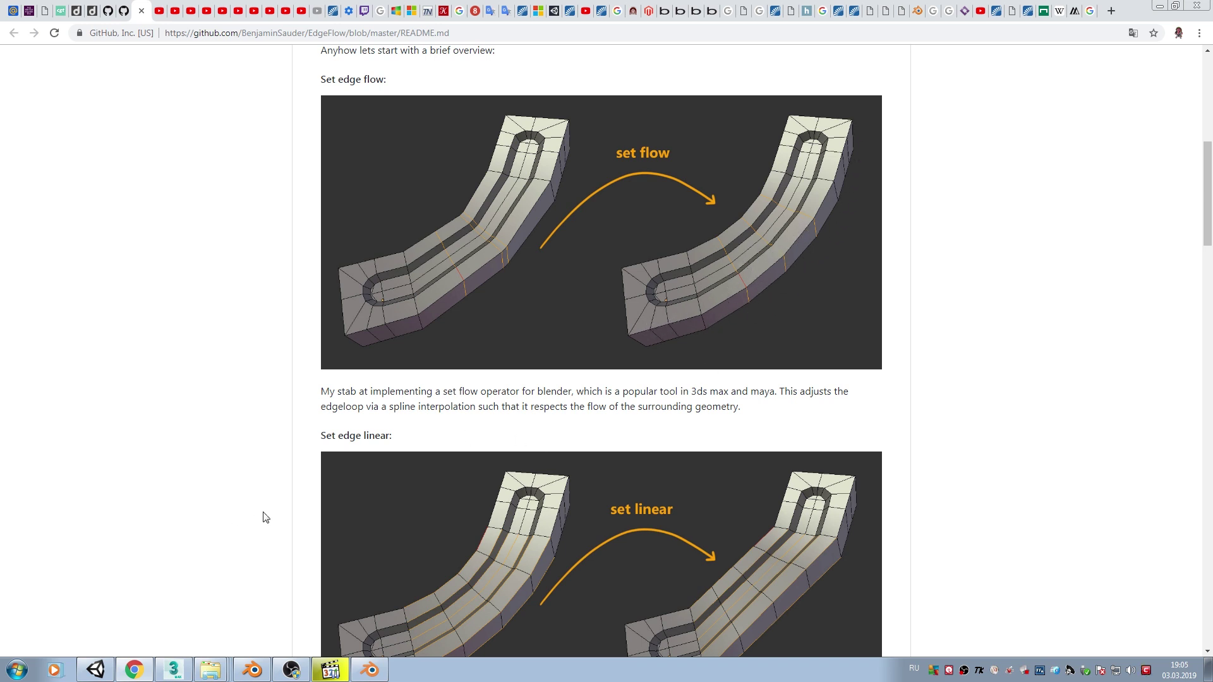
pyautogui.scroll(4, 493, 253)
pyautogui.scroll(2, 494, 253)
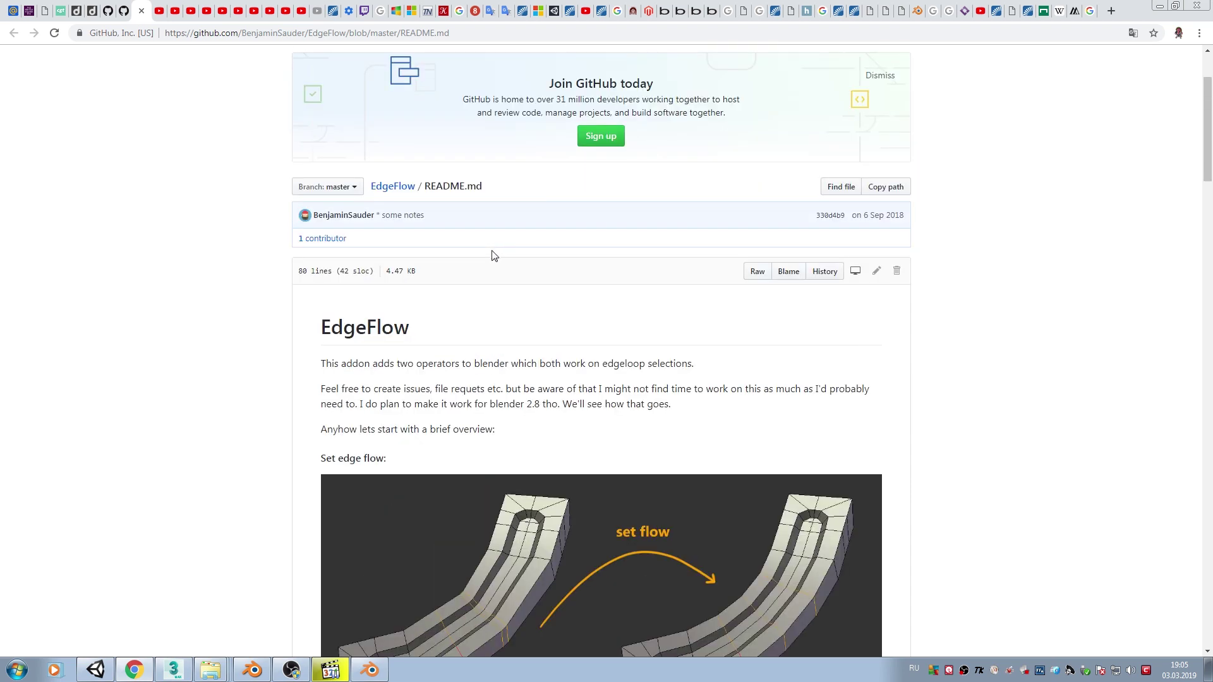
pyautogui.moveTo(327, 328); pyautogui.dragTo(411, 329)
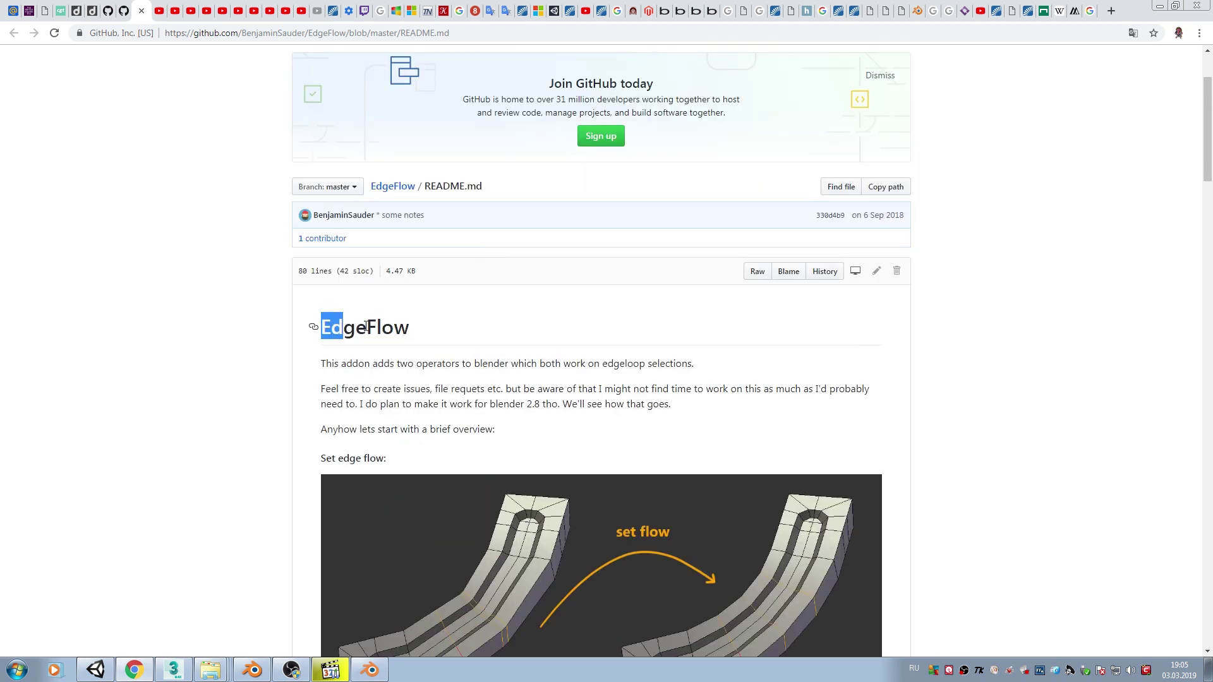
pyautogui.click(419, 333)
pyautogui.click(173, 670)
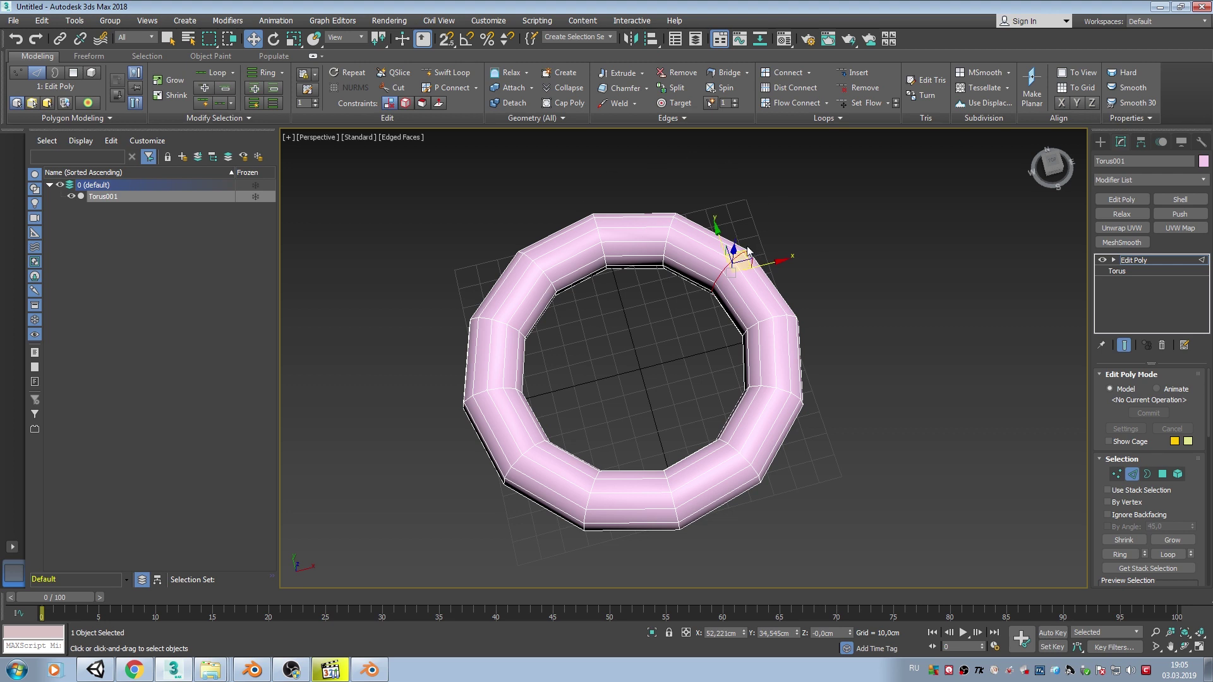
# Dent a torus edge inward, relax it with Set Flow, then revert it
pyautogui.moveTo(744, 251); pyautogui.dragTo(725, 276)
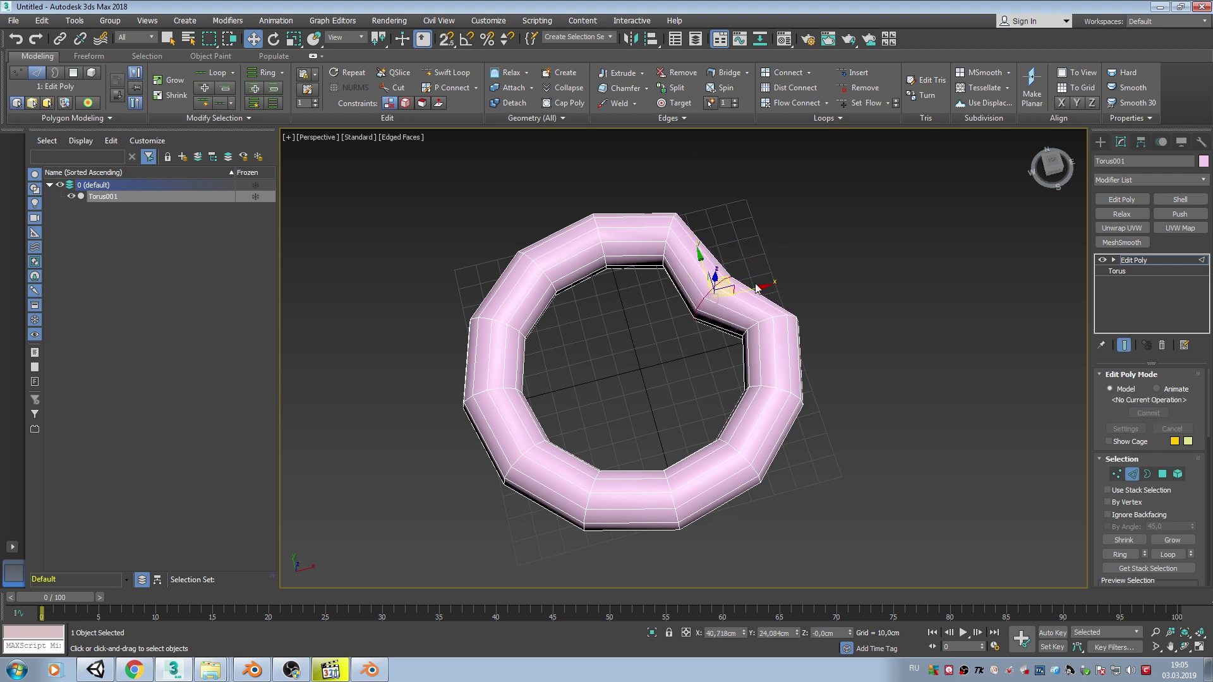
pyautogui.moveTo(784, 276); pyautogui.dragTo(728, 278, button='middle')
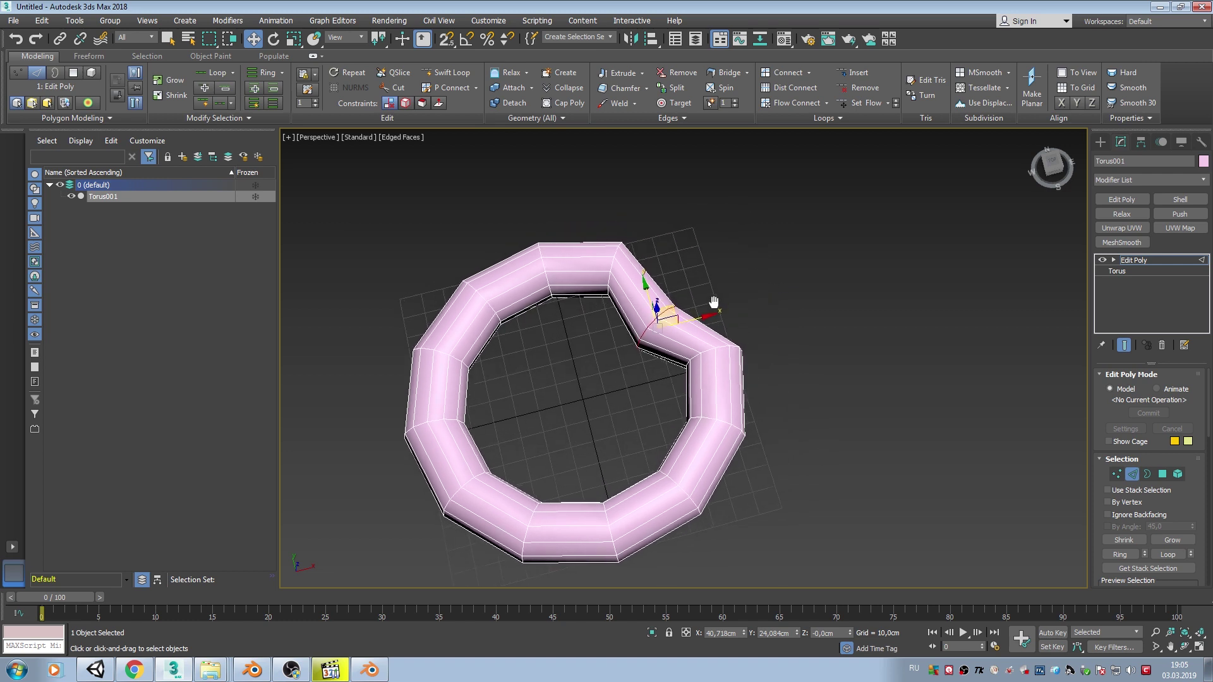
pyautogui.click(865, 103)
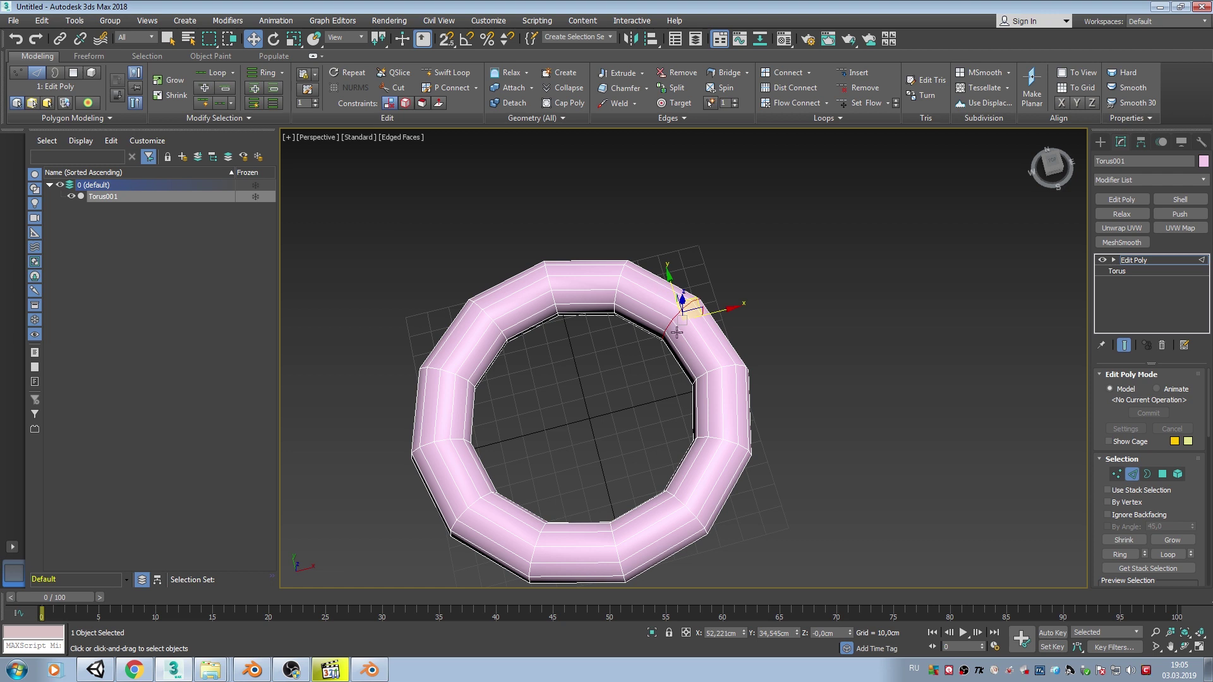
pyautogui.moveTo(676, 332)
pyautogui.keyDown('alt'); pyautogui.mouseDown(button='middle')
pyautogui.moveTo(664, 373)
pyautogui.moveTo(654, 316)
pyautogui.mouseUp(button='middle'); pyautogui.keyUp('alt')
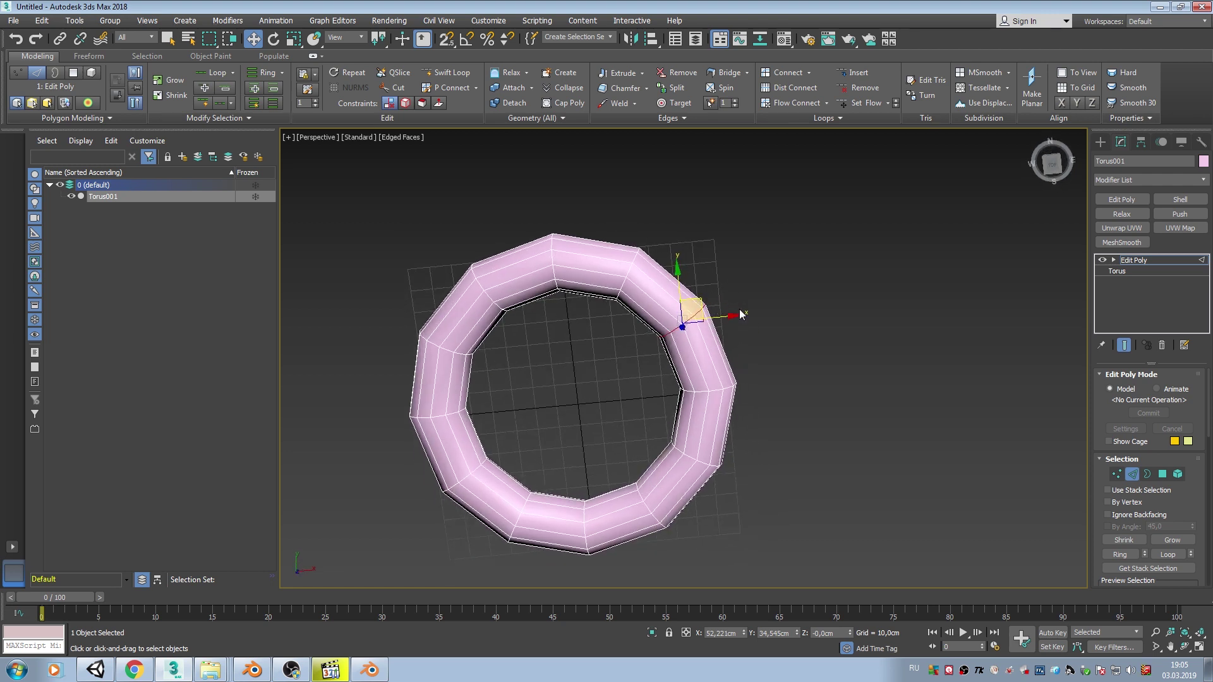
pyautogui.hotkey('ctrl', 'BackSpace')
# Ring-select an upper-right edge, Connect a new loop, and Set Flow it along the curve
pyautogui.click(675, 333)
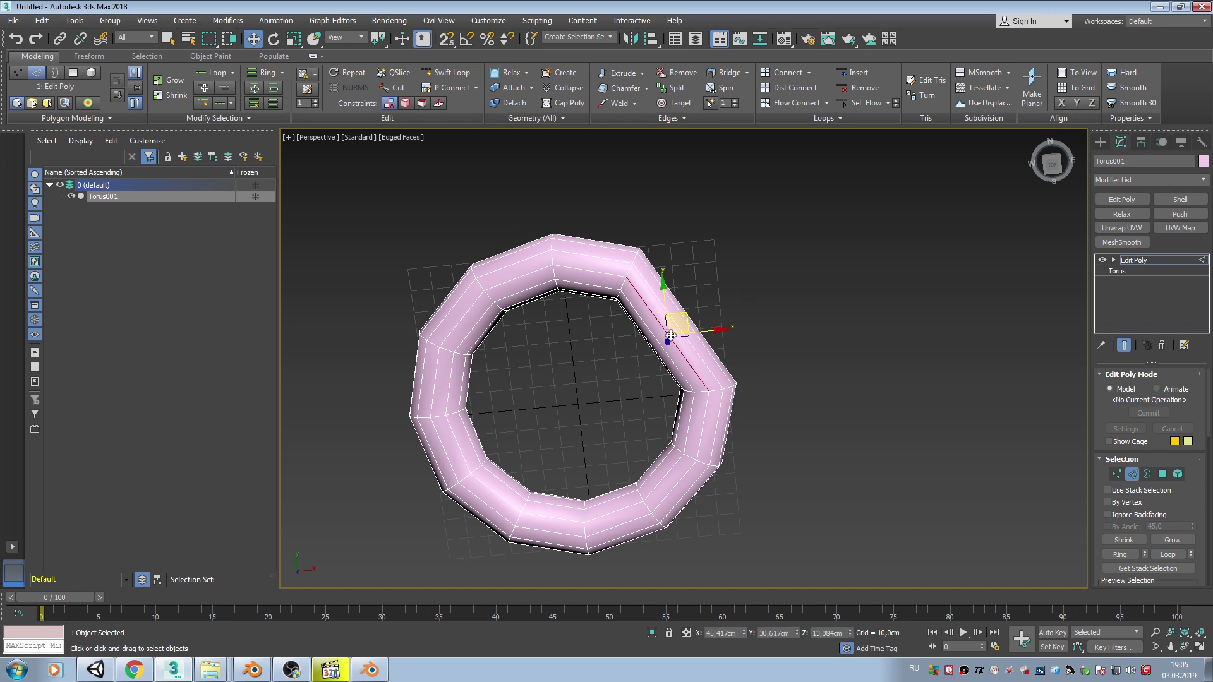
pyautogui.click(1119, 554)
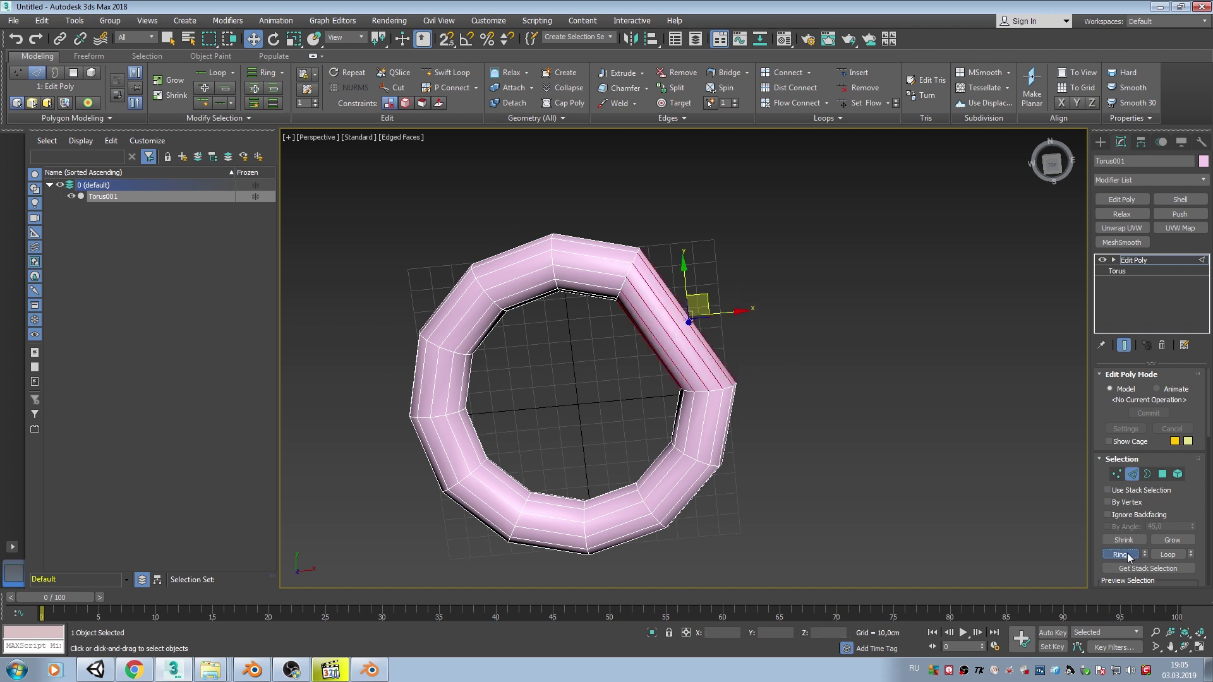
pyautogui.scroll(-5, 1150, 543)
pyautogui.click(1166, 569)
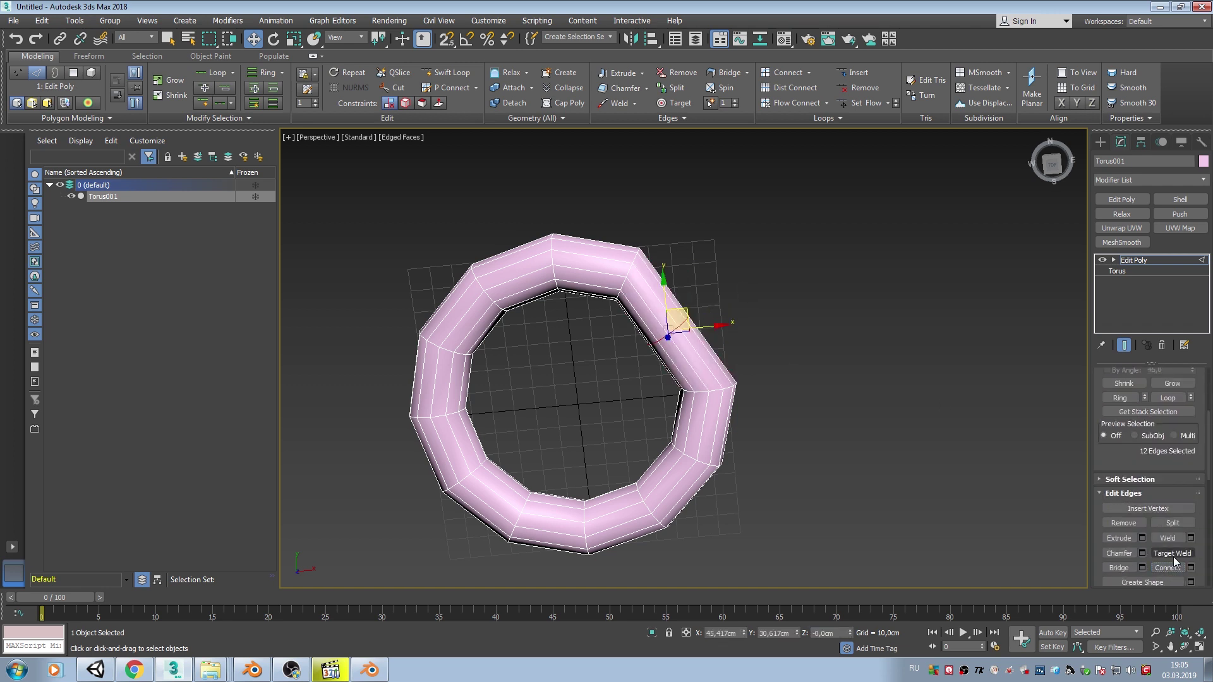
pyautogui.click(865, 103)
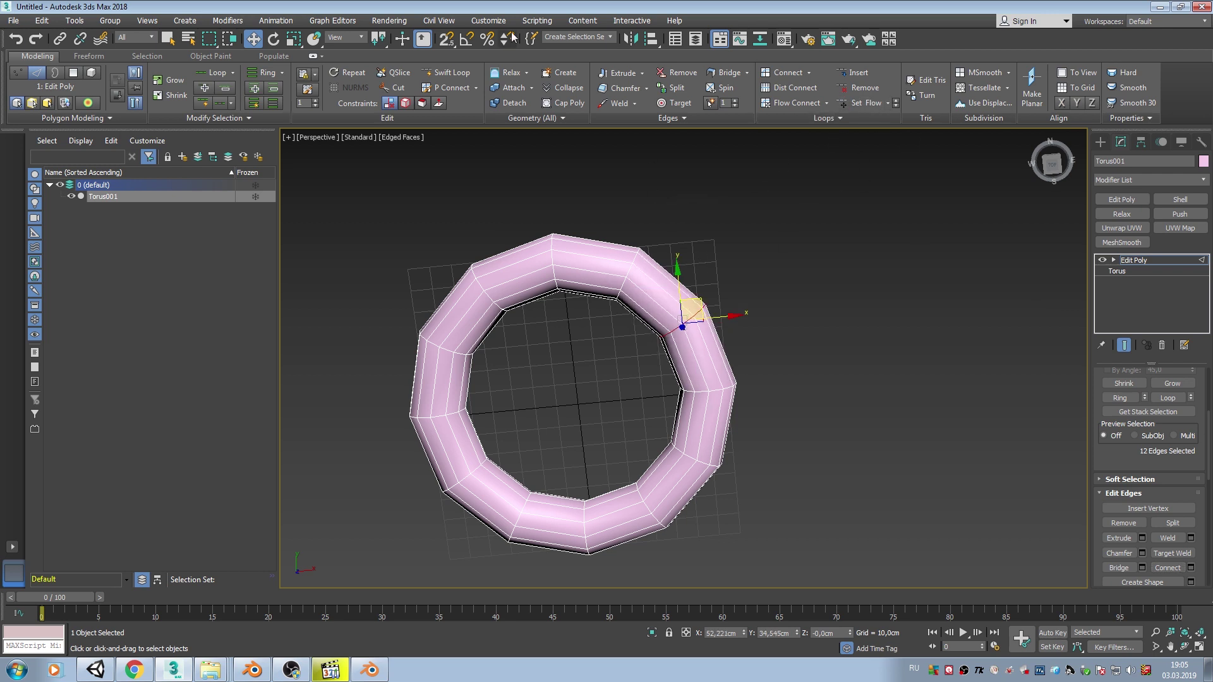
# Insert another edge loop with Swift Loop, inspect it, then switch to Blender
pyautogui.click(646, 229)
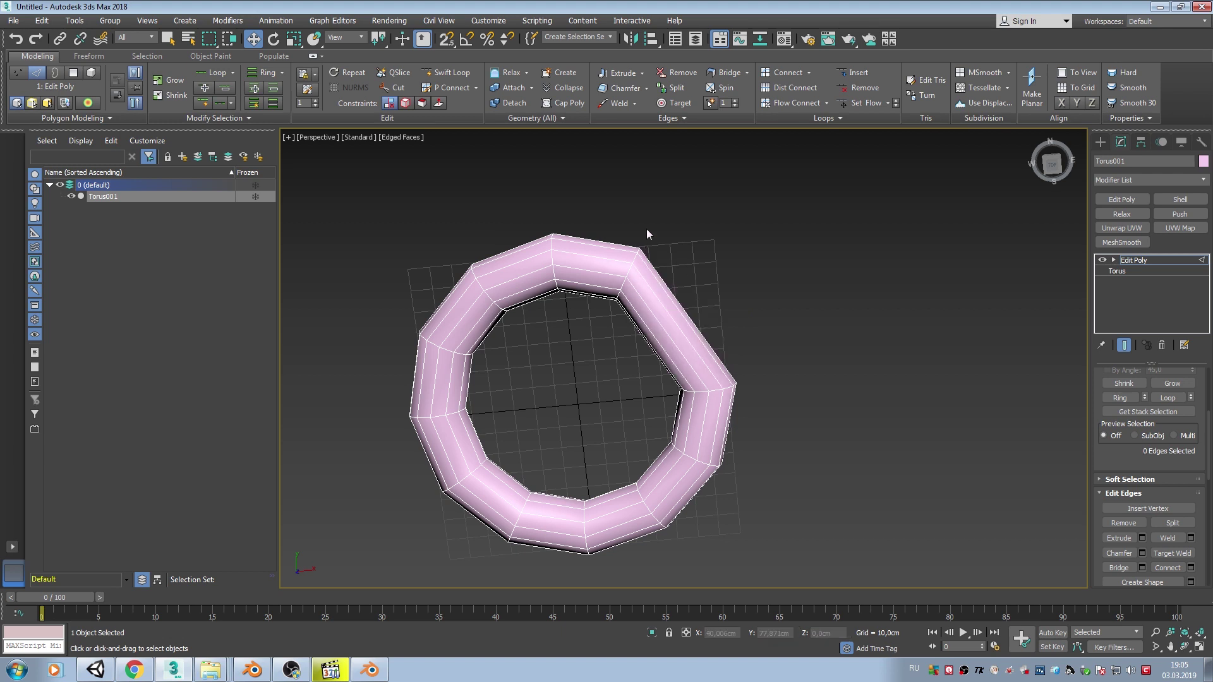
pyautogui.click(452, 75)
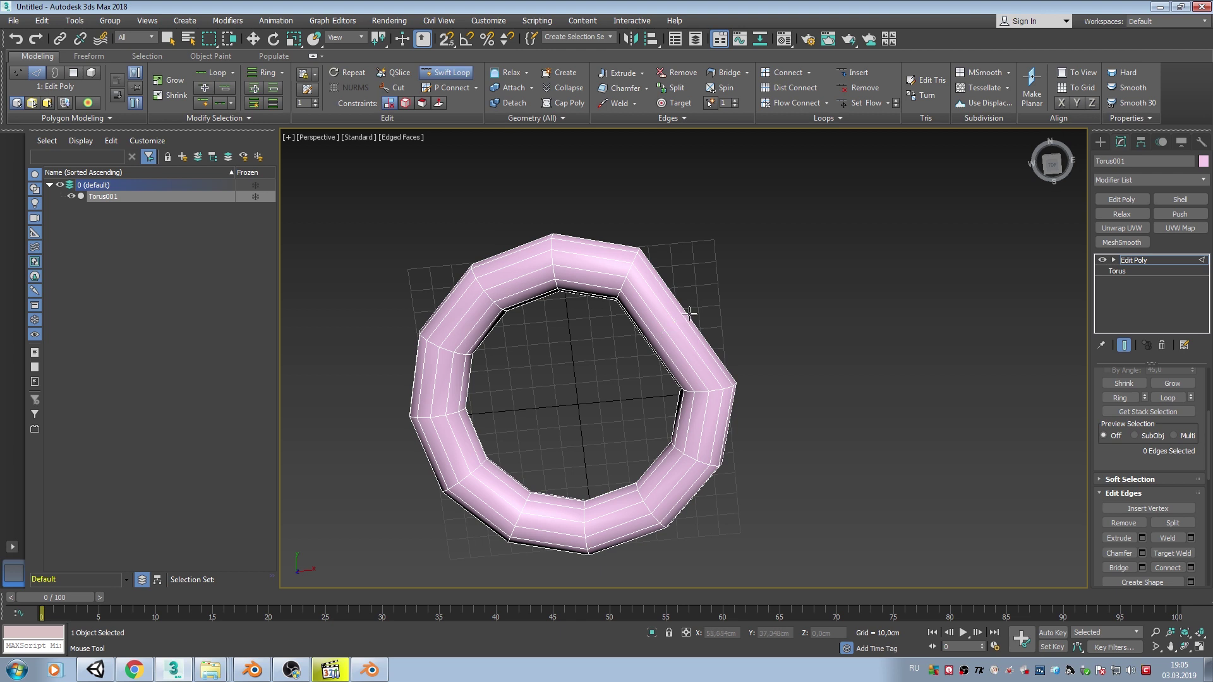
pyautogui.click(678, 319)
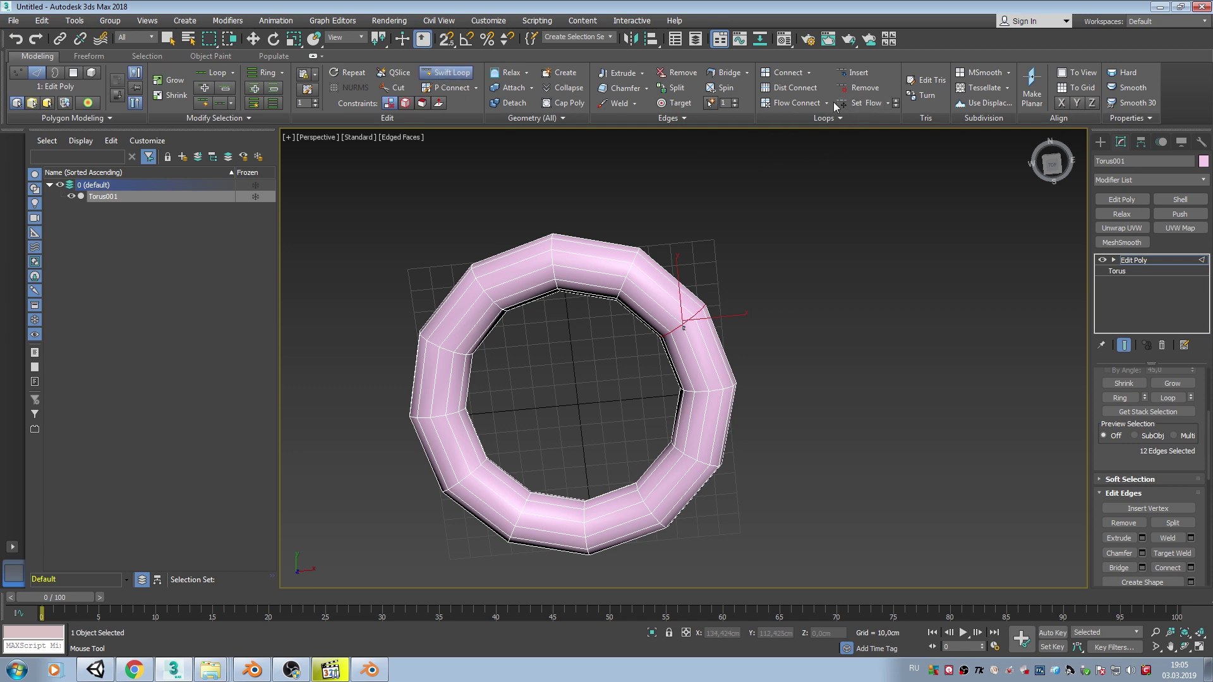
pyautogui.press('w')
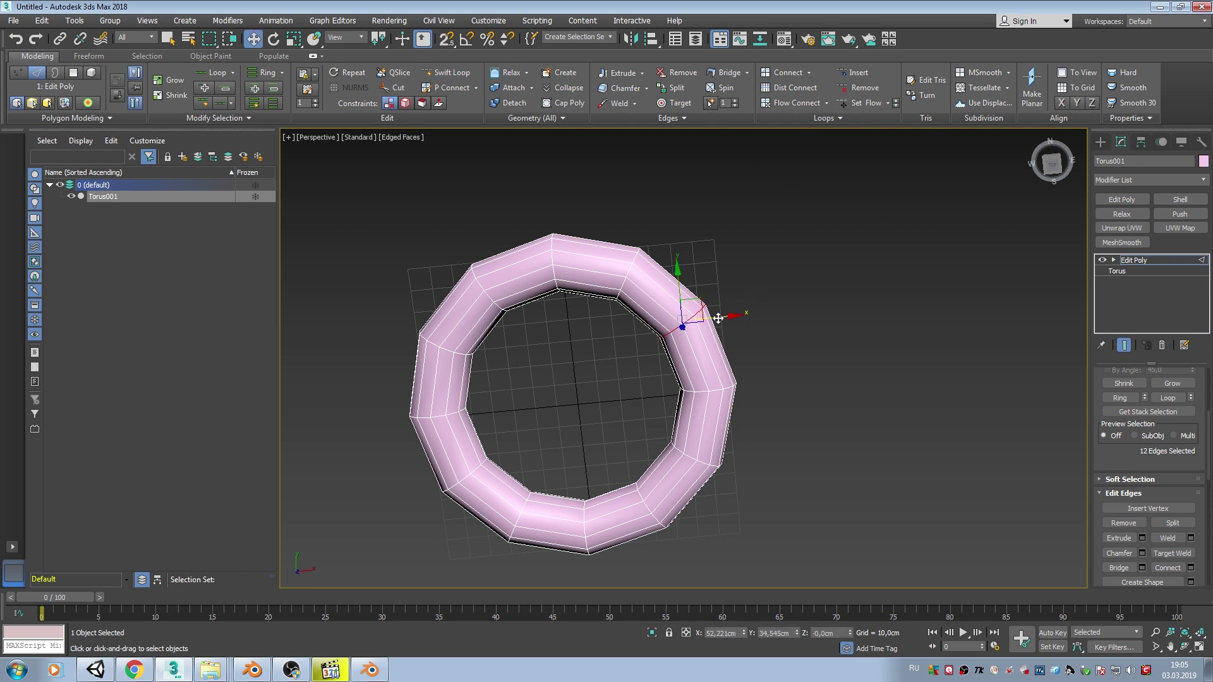
pyautogui.moveTo(726, 396); pyautogui.dragTo(704, 379, button='middle')
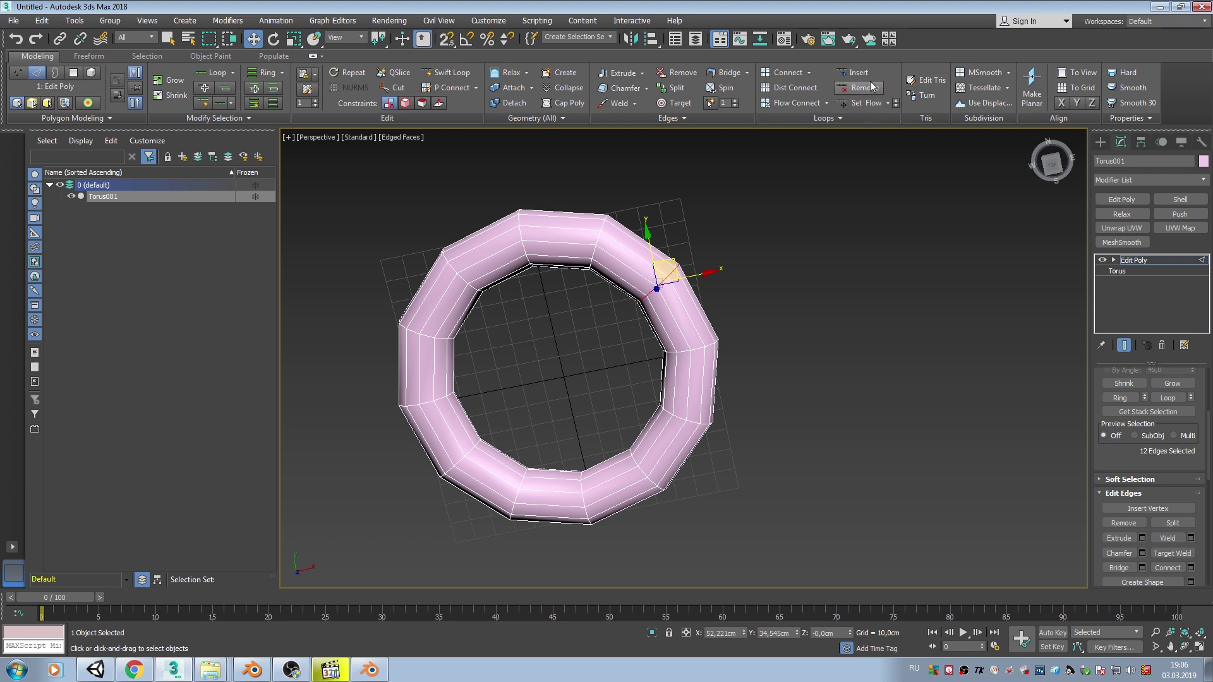
pyautogui.moveTo(619, 230); pyautogui.dragTo(655, 246, button='middle')
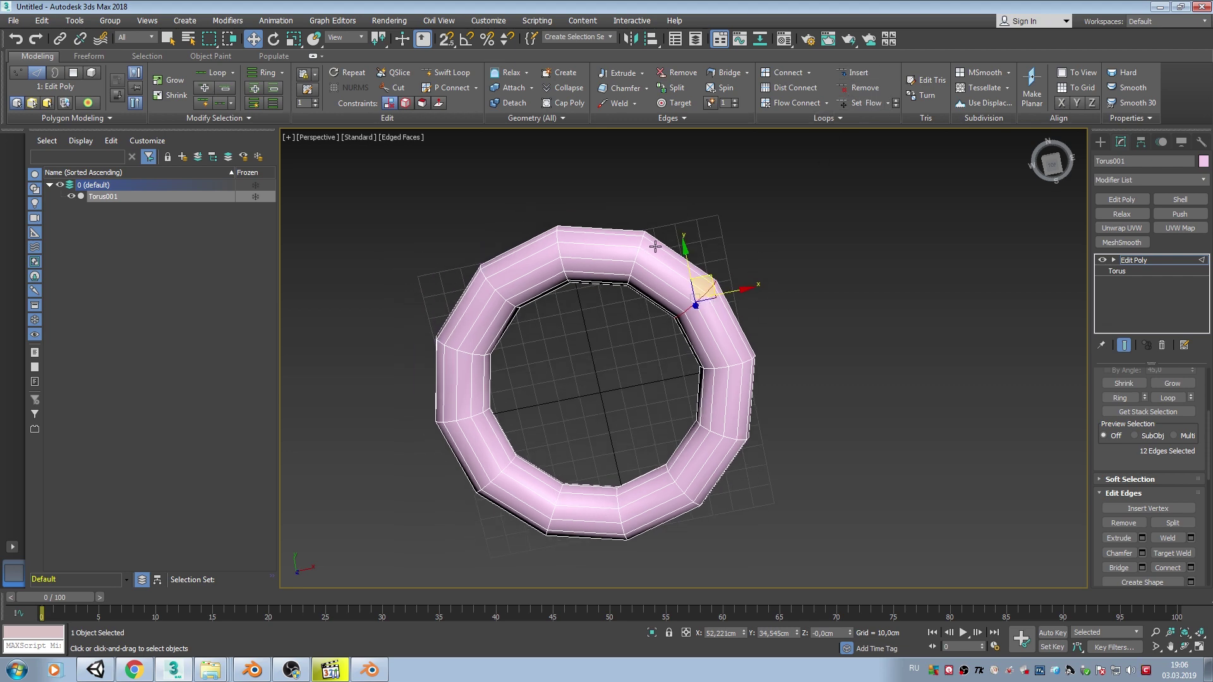
pyautogui.keyDown('alt'); pyautogui.moveTo(659, 345); pyautogui.dragTo(695, 313, button='middle'); pyautogui.keyUp('alt')
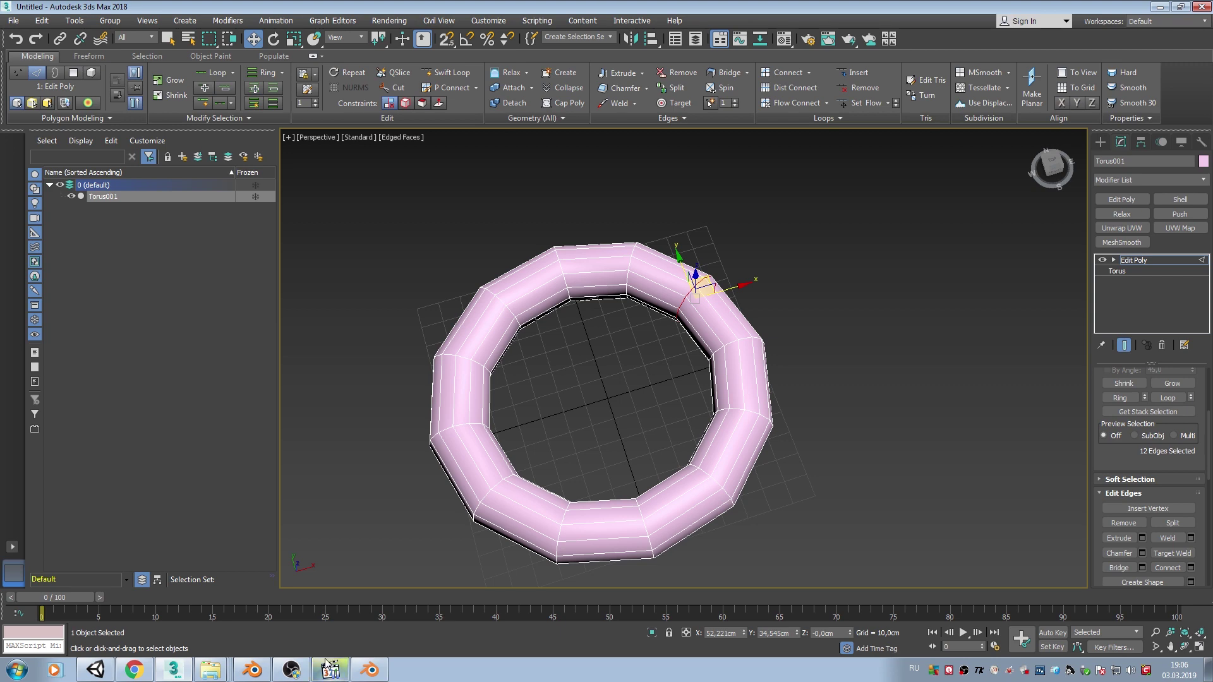
pyautogui.click(250, 673)
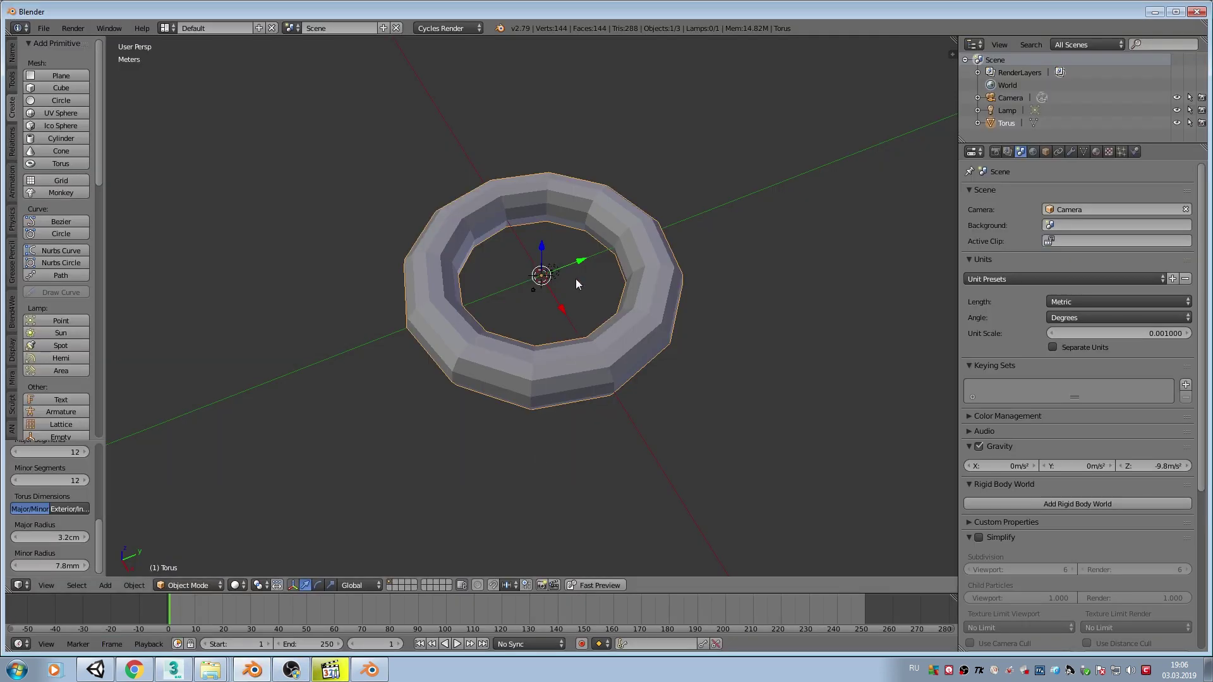
# In Edit Mode, select one torus edge loop and move it inward to dent the upper-right side
pyautogui.moveTo(575, 279)
pyautogui.mouseDown(button='middle')
pyautogui.moveTo(553, 313)
pyautogui.moveTo(575, 260)
pyautogui.mouseUp(button='middle')
pyautogui.scroll(1, 575, 261)
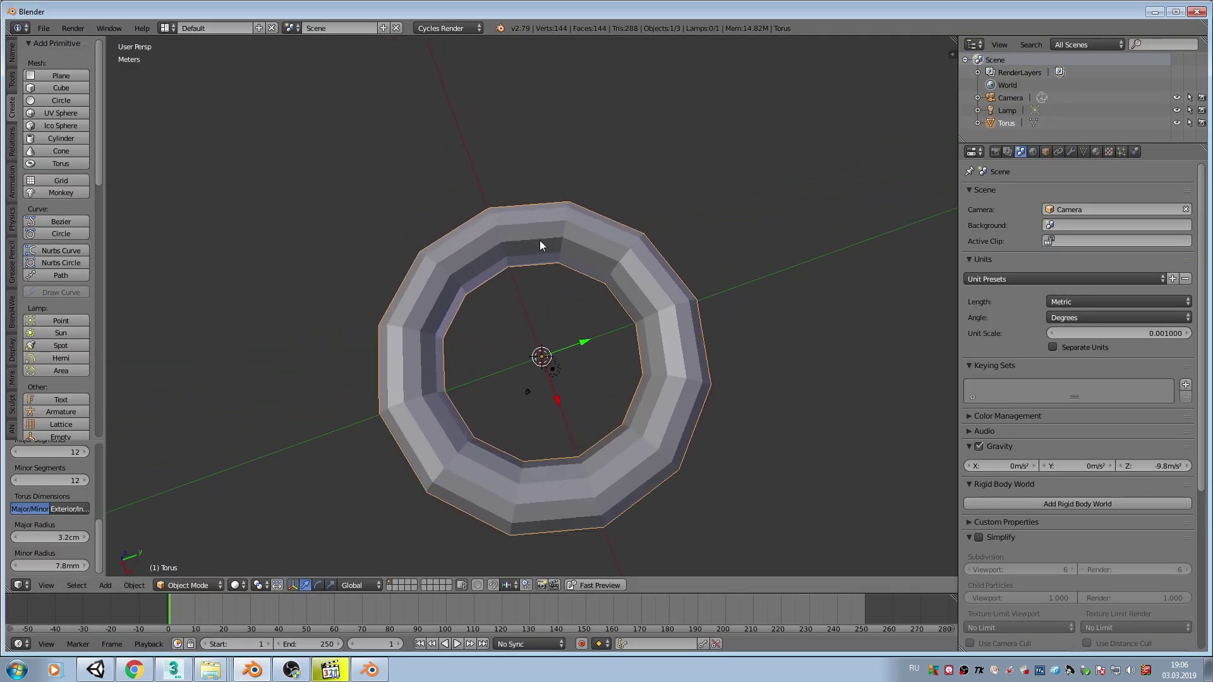
pyautogui.scroll(1, 539, 240)
pyautogui.scroll(-1, 575, 352)
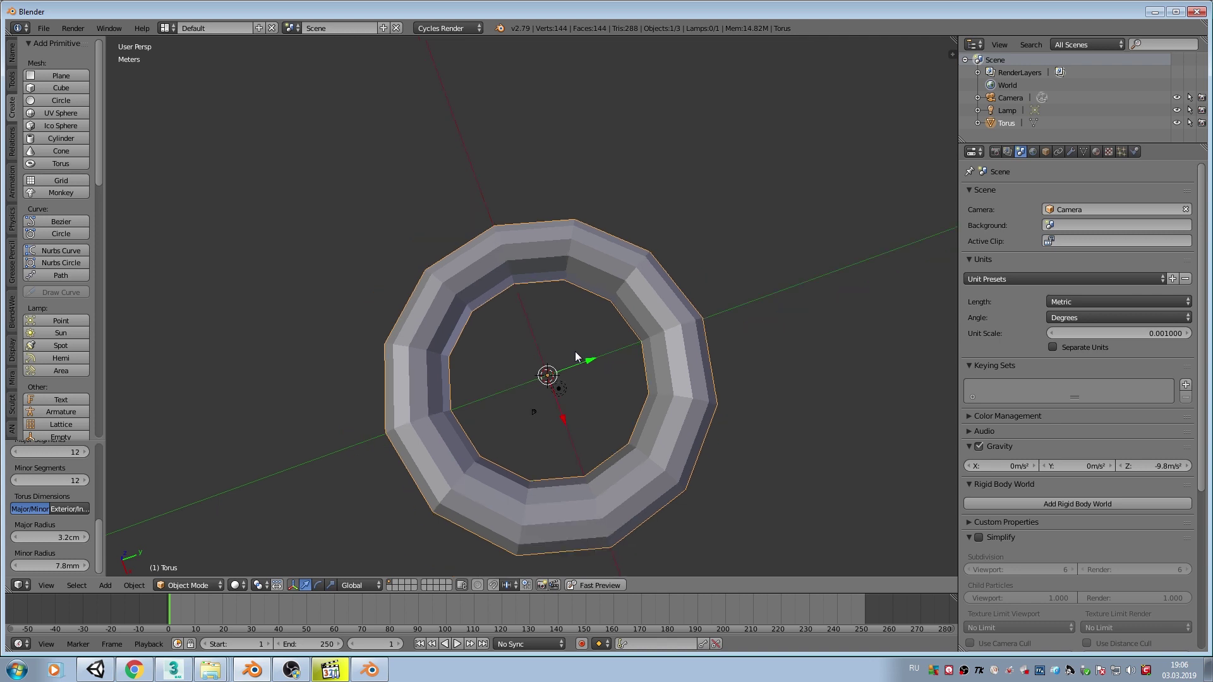
pyautogui.moveTo(628, 283)
pyautogui.mouseDown(button='middle')
pyautogui.moveTo(639, 291)
pyautogui.moveTo(642, 211)
pyautogui.moveTo(636, 237)
pyautogui.moveTo(665, 221)
pyautogui.moveTo(610, 253)
pyautogui.mouseUp(button='middle')
pyautogui.press('Tab')
pyautogui.keyDown('alt'); pyautogui.rightClick(638, 218); pyautogui.keyUp('alt')
pyautogui.press('g')
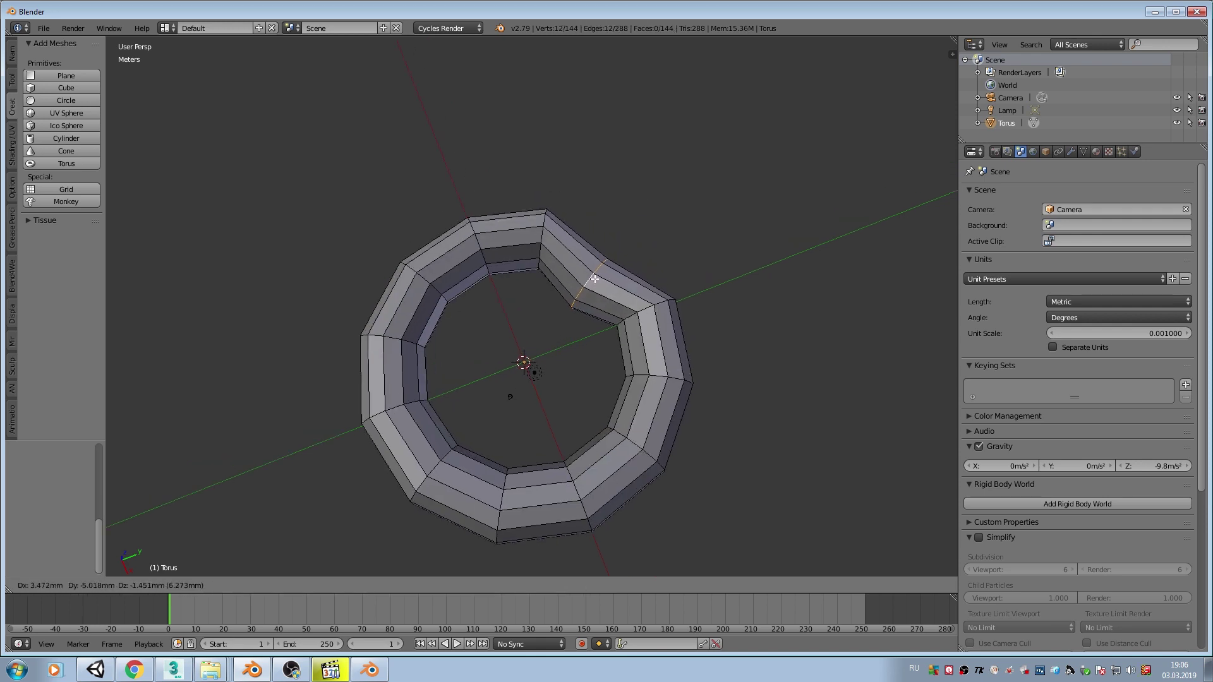
pyautogui.click(588, 286)
pyautogui.click(134, 587)
pyautogui.moveTo(171, 408)
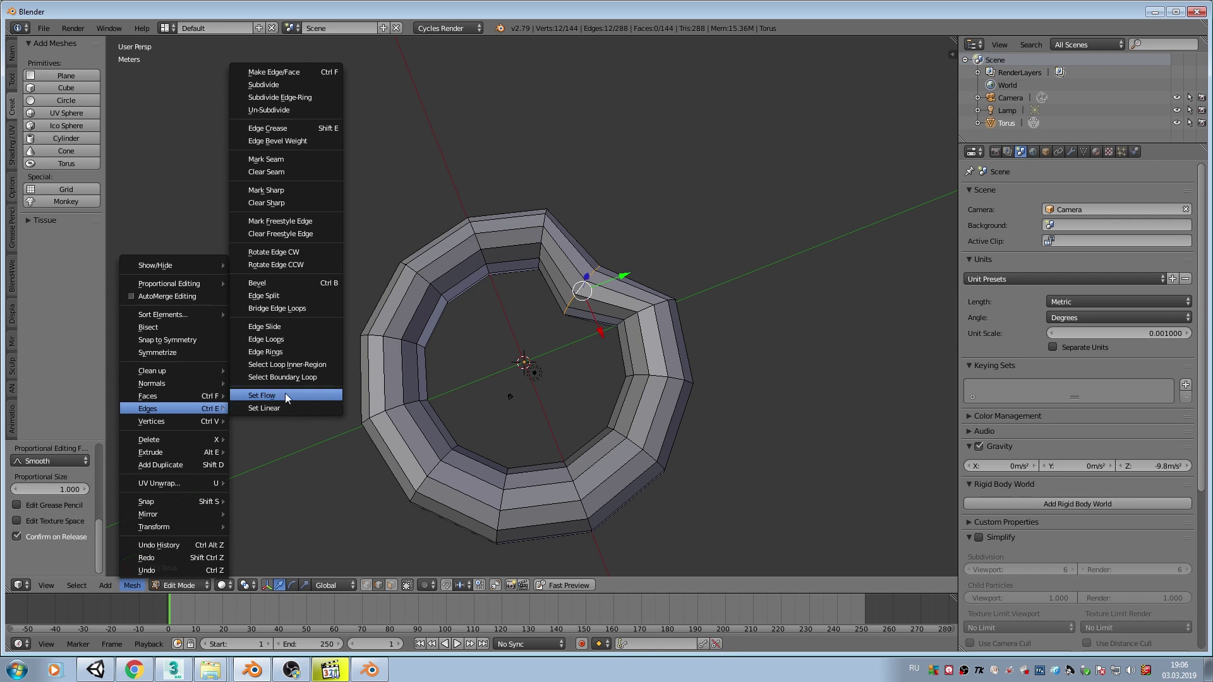
# Apply Set Flow to the dented loop with tension 219, then return to the README
pyautogui.click(285, 396)
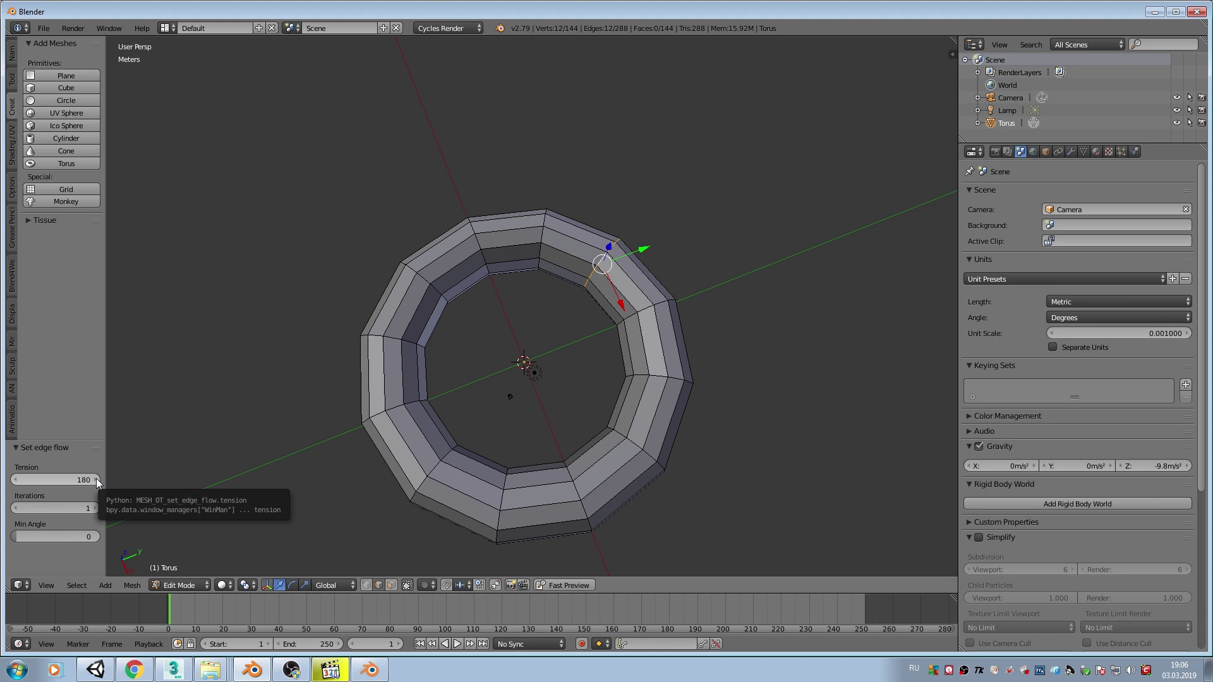
pyautogui.moveTo(96, 479)
pyautogui.mouseDown()
pyautogui.moveTo(139, 490)
pyautogui.moveTo(124, 491)
pyautogui.mouseUp()
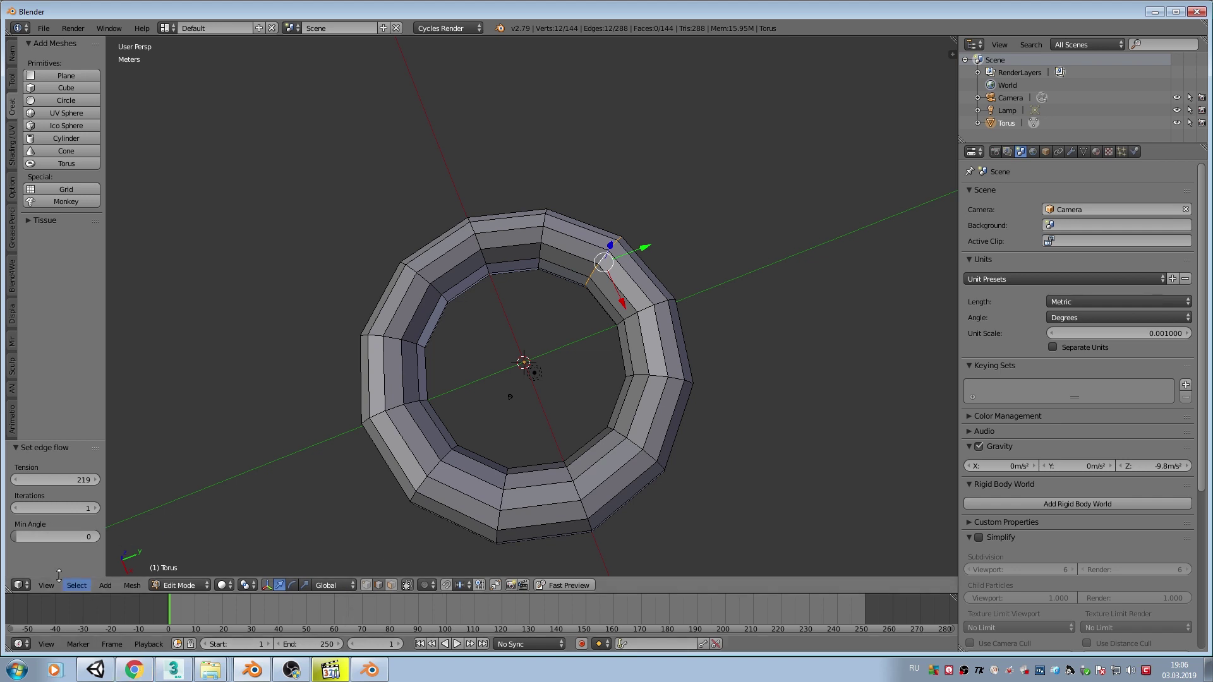
pyautogui.click(140, 673)
pyautogui.scroll(-4, 672, 331)
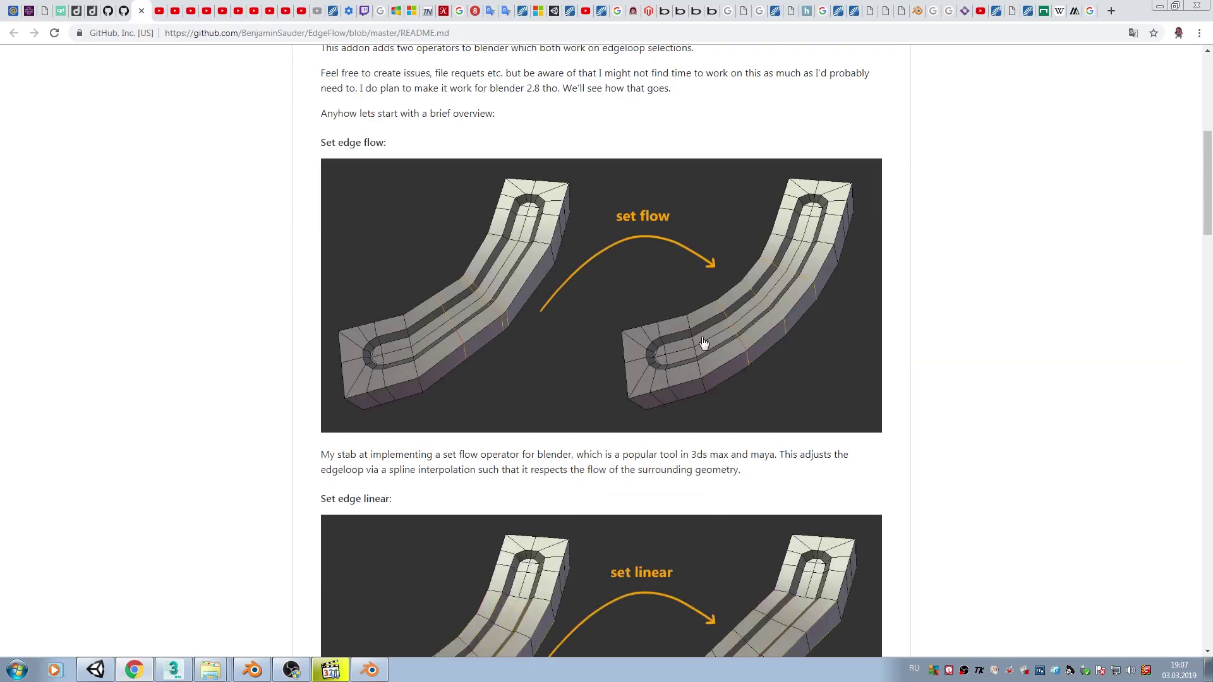
# Read the README's Tension, Iterations and Min Angle options, then return to Blender
pyautogui.scroll(-4, 679, 321)
pyautogui.scroll(-7, 704, 331)
pyautogui.scroll(-5, 699, 274)
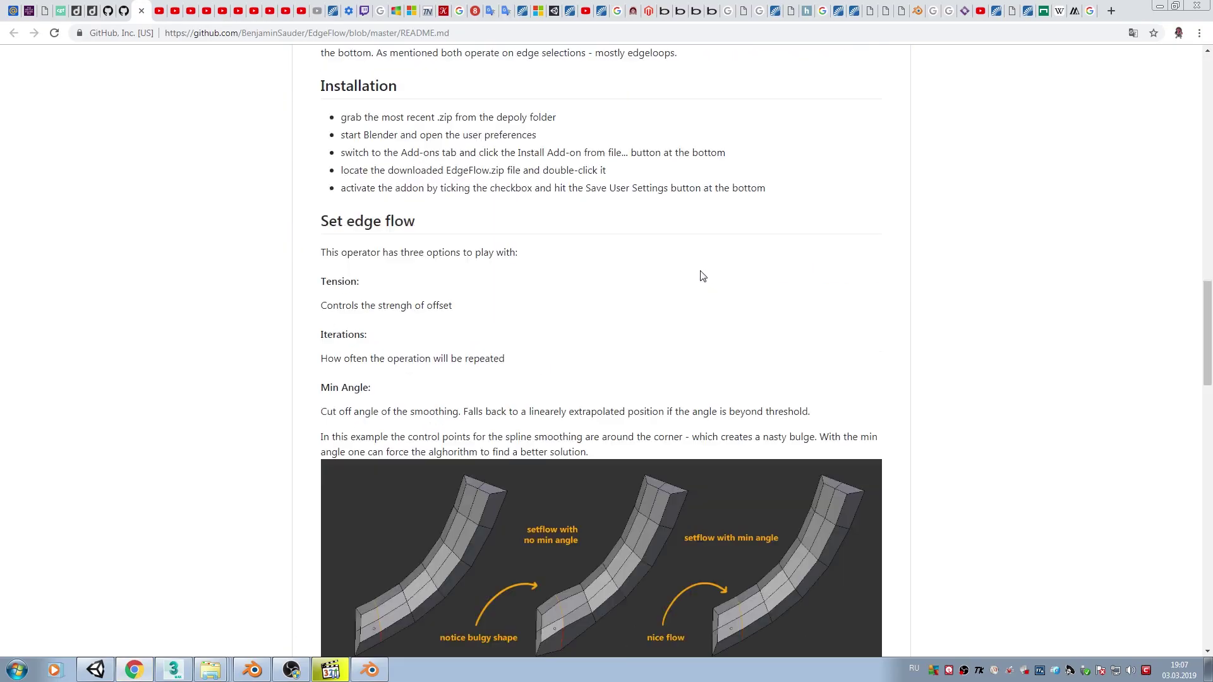
pyautogui.scroll(-4, 699, 273)
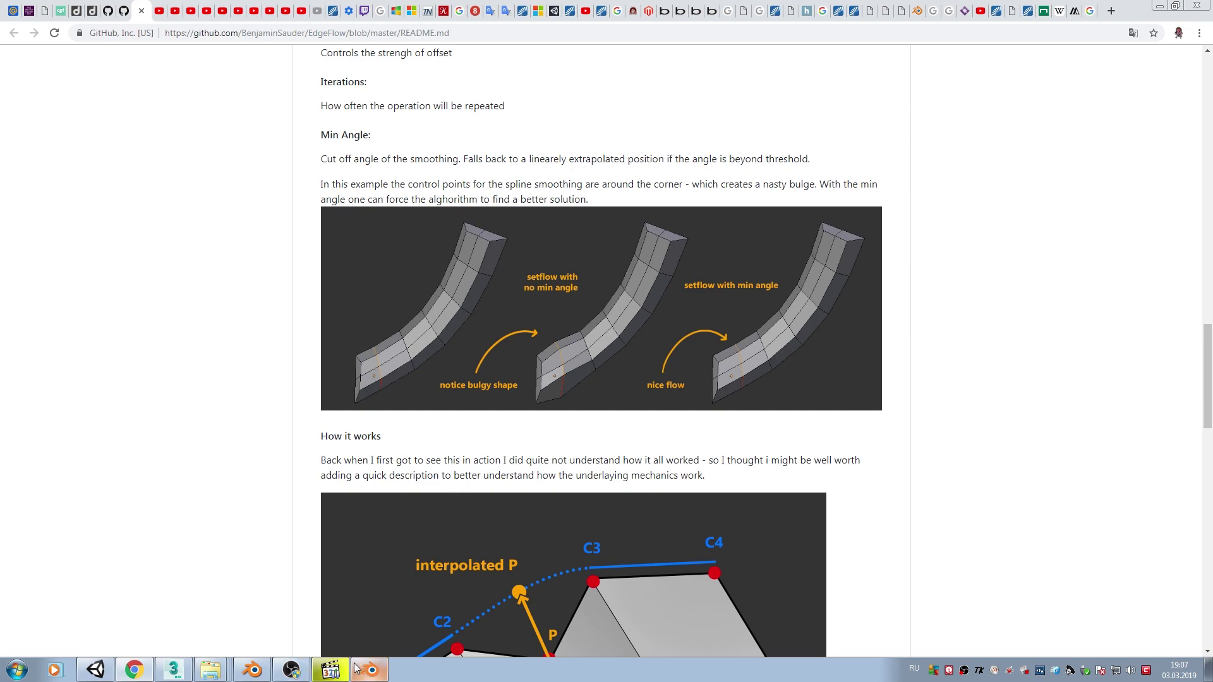
pyautogui.click(251, 670)
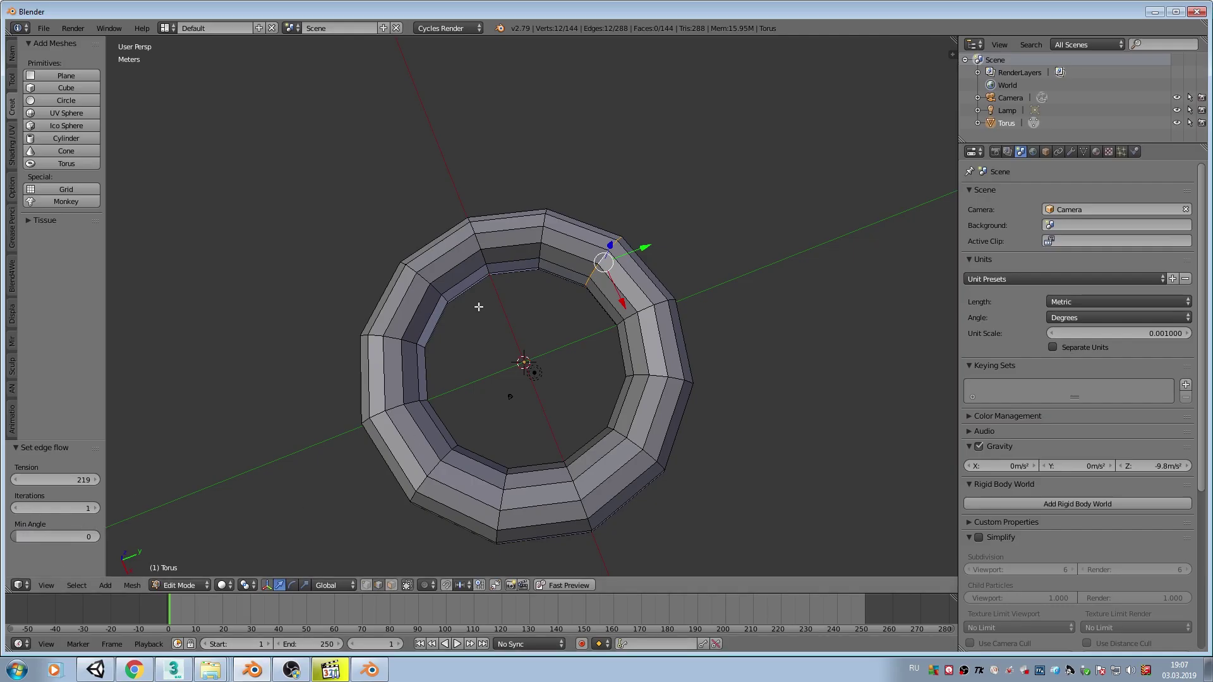
# Set the Set Flow tension to 180 and select an edge path across the top and left segments
pyautogui.click(72, 480)
pyautogui.write('180')
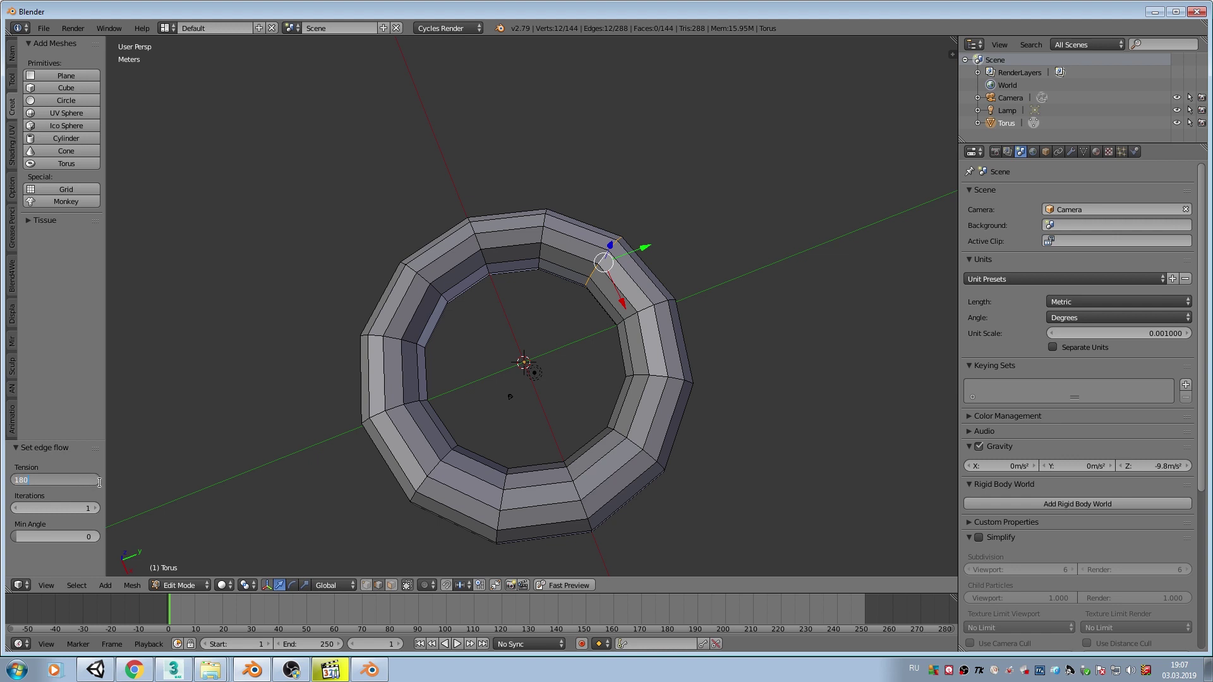
pyautogui.press('Return')
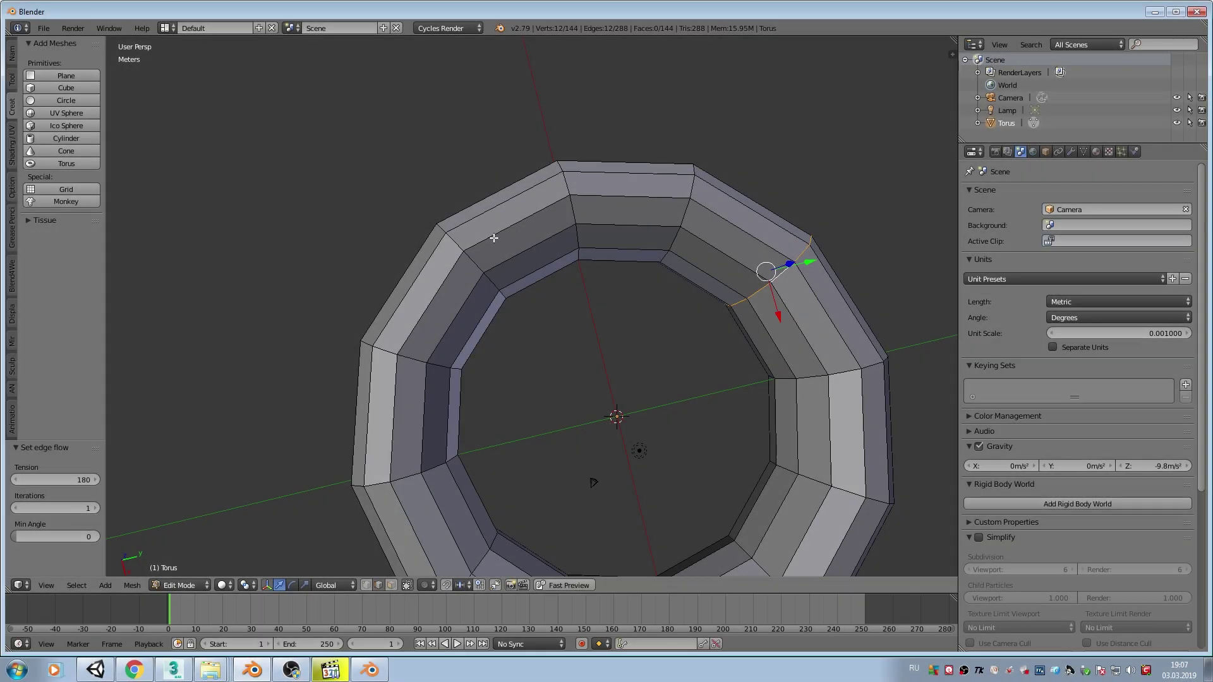
pyautogui.keyDown('alt'); pyautogui.keyDown('shift'); pyautogui.click(503, 230); pyautogui.keyUp('shift'); pyautogui.keyUp('alt')
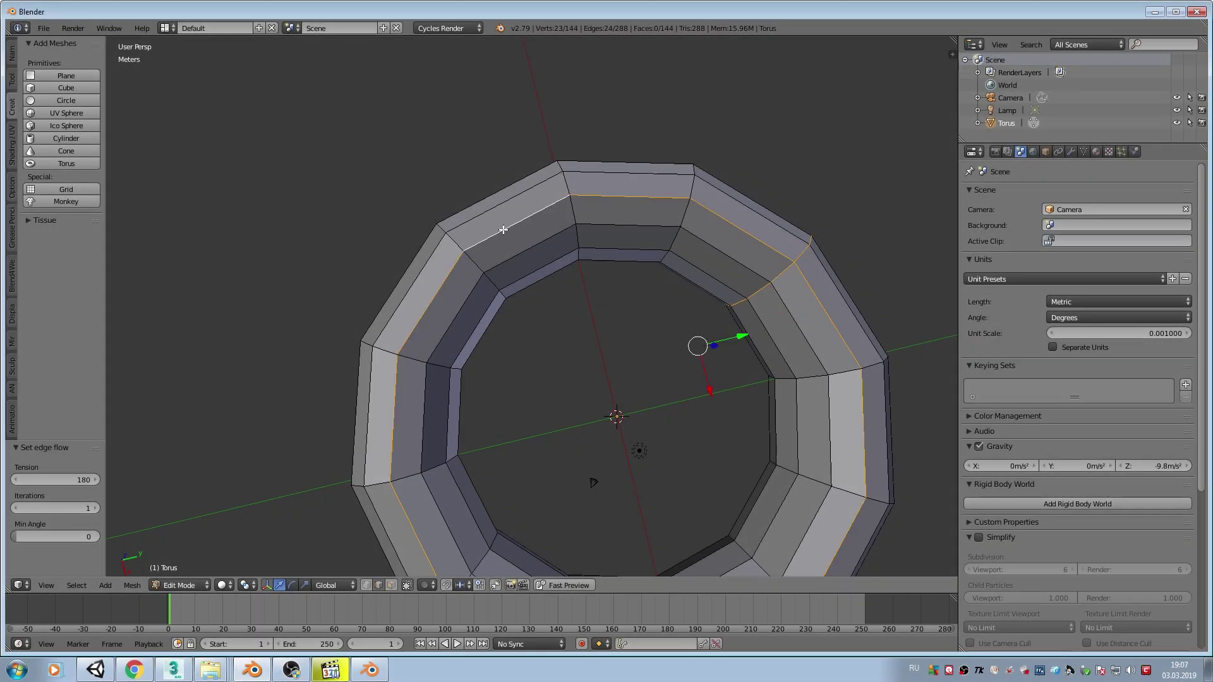
pyautogui.click(503, 229)
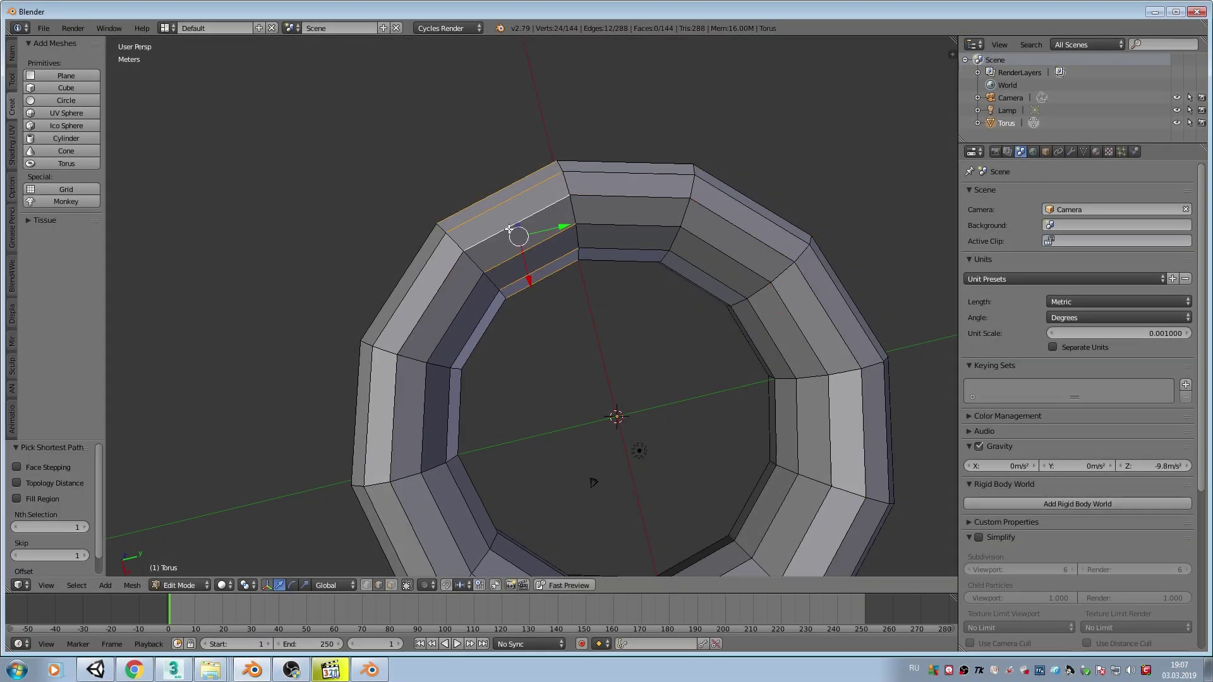
pyautogui.keyDown('ctrl'); pyautogui.click(440, 289); pyautogui.keyUp('ctrl')
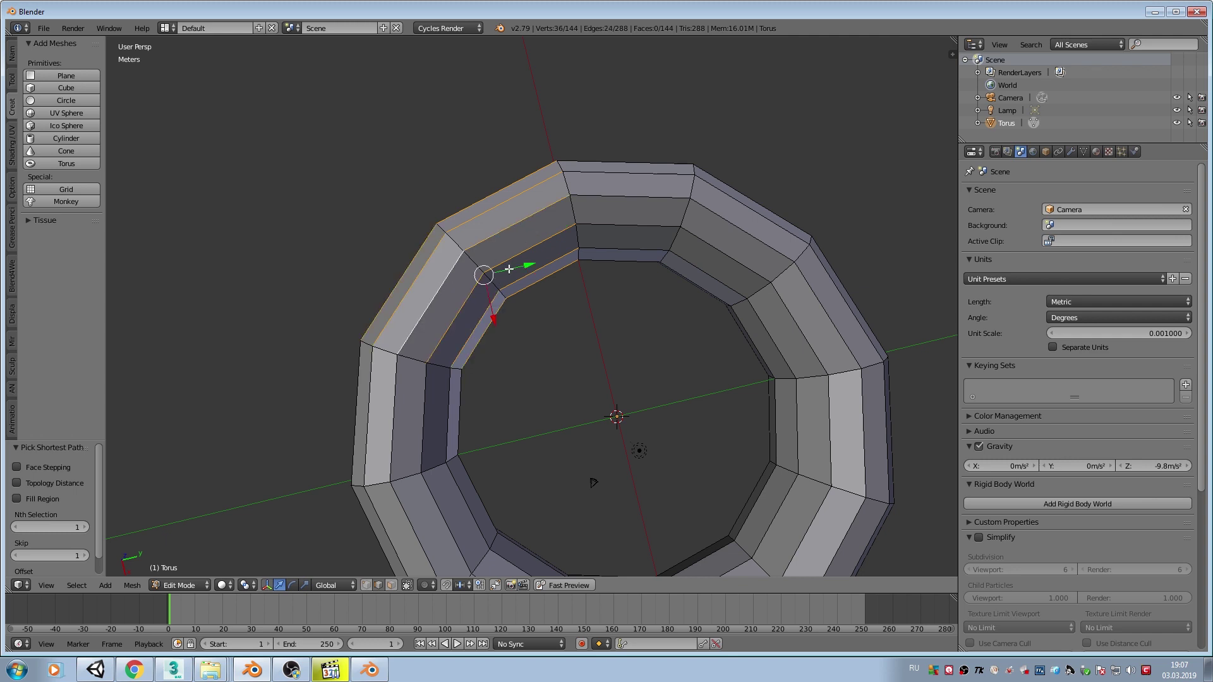
# Apply Set Linear to the selected edges, inspect the result, then undo it
pyautogui.moveTo(509, 269); pyautogui.dragTo(462, 250, button='middle')
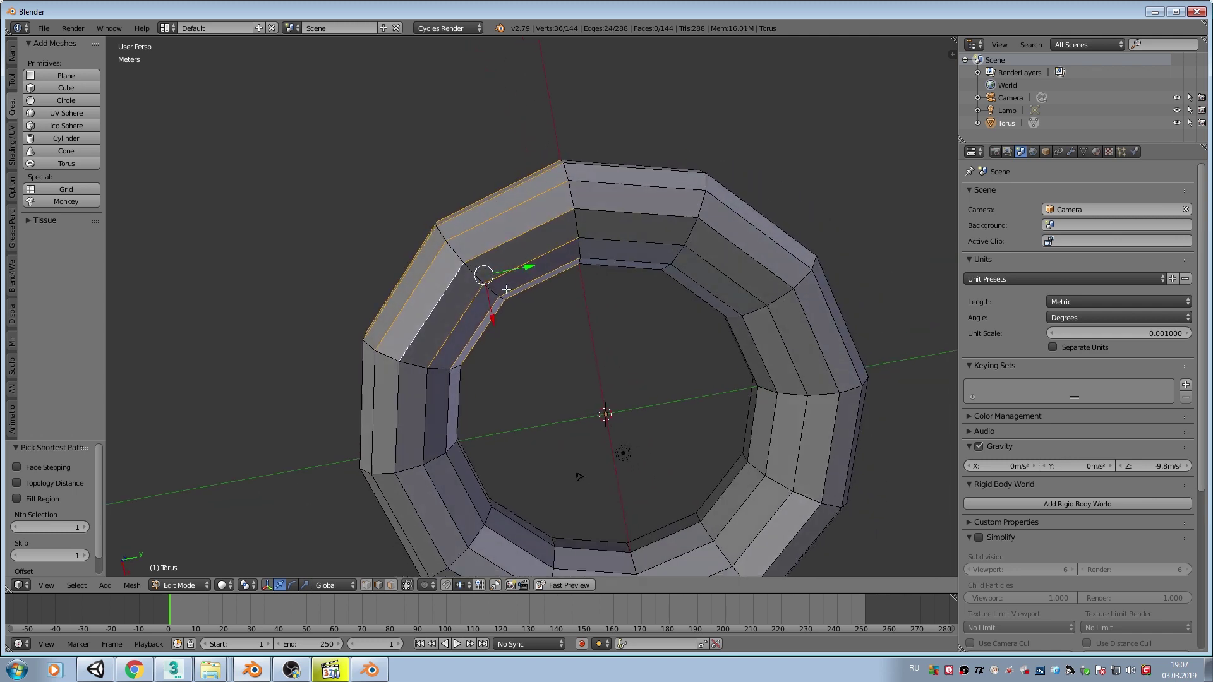
pyautogui.click(132, 586)
pyautogui.moveTo(147, 408)
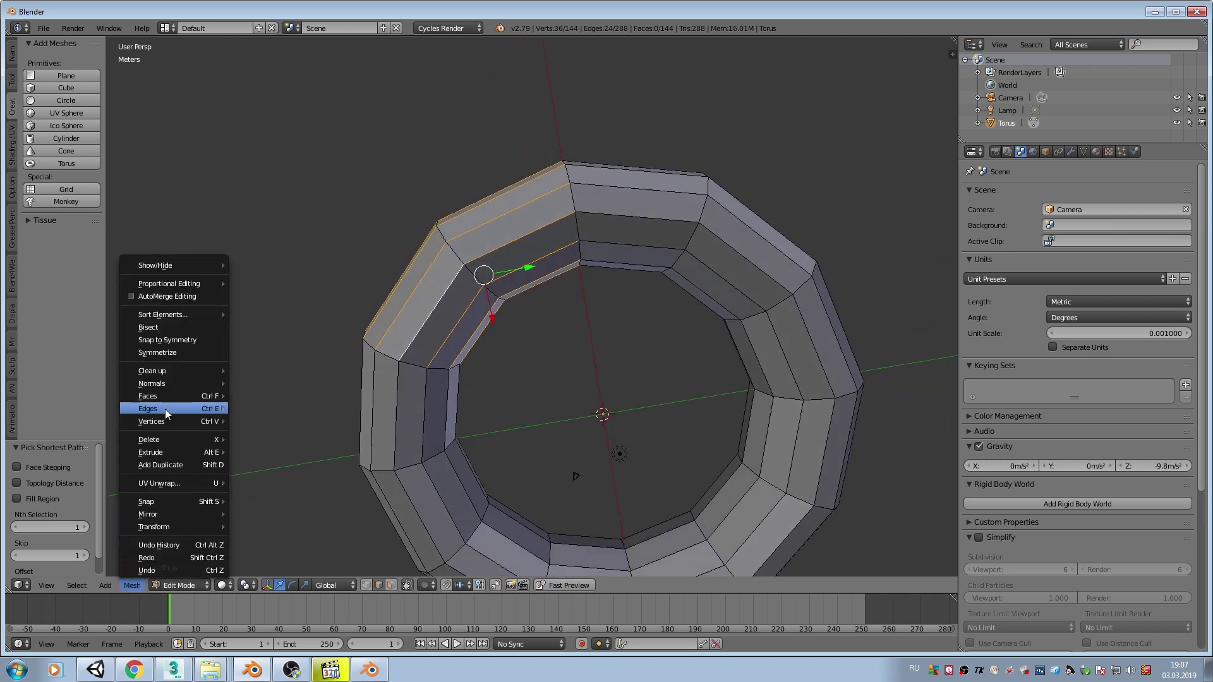
pyautogui.click(278, 408)
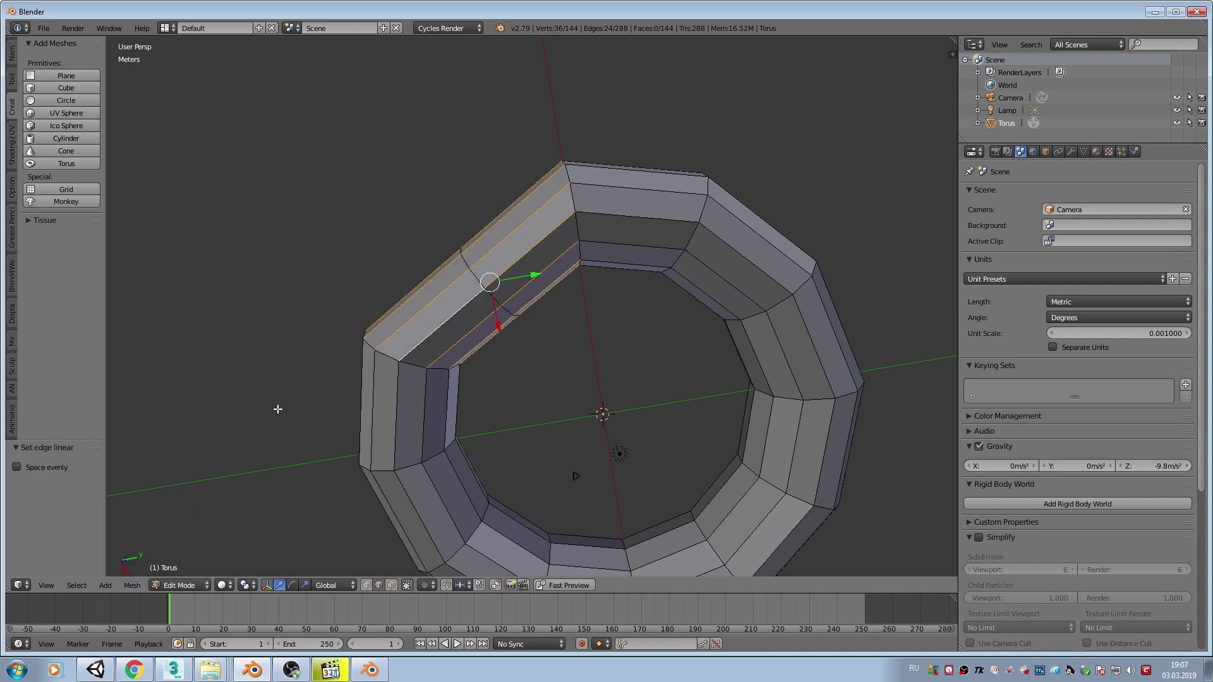
pyautogui.moveTo(533, 311)
pyautogui.mouseDown(button='middle')
pyautogui.moveTo(547, 263)
pyautogui.moveTo(595, 234)
pyautogui.moveTo(568, 229)
pyautogui.mouseUp(button='middle')
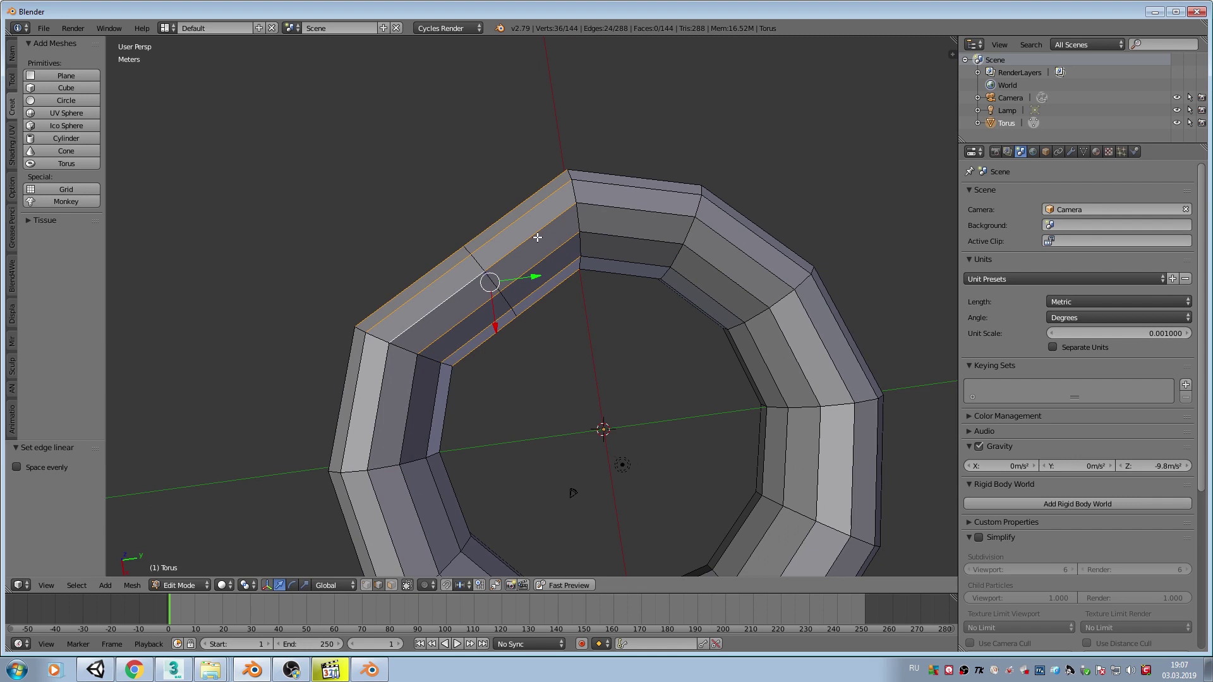
pyautogui.hotkey('ctrl', 'z')
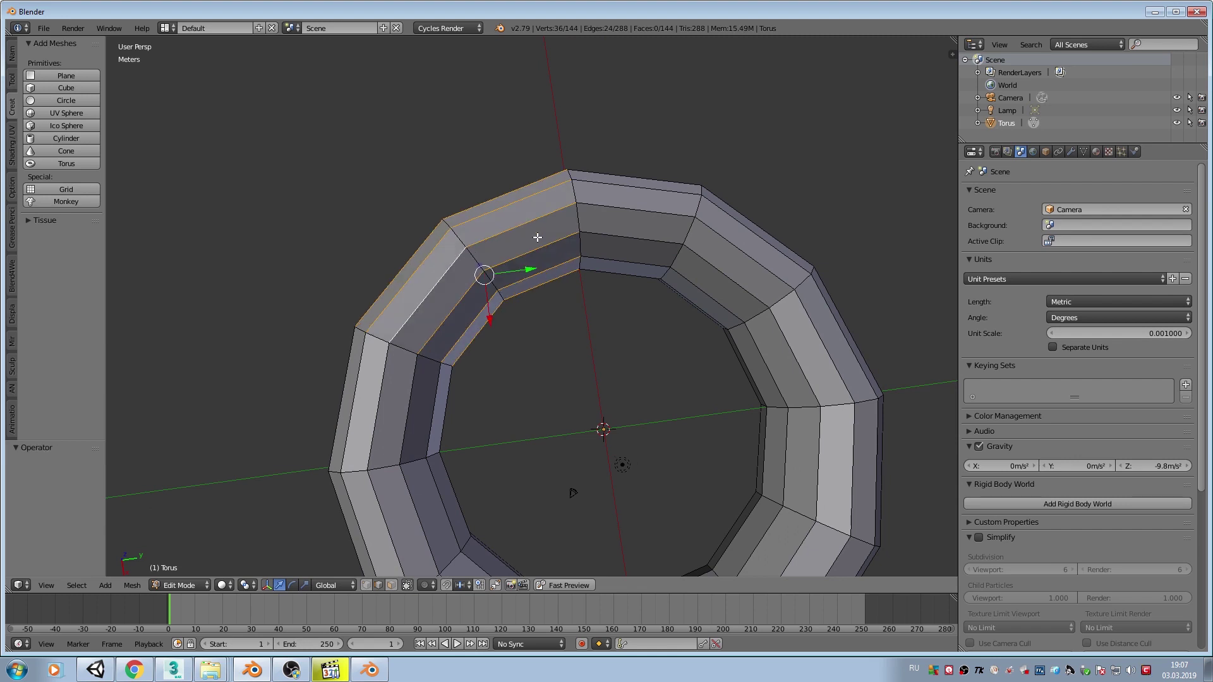
# Add a centred loop cut to the torus's upper-left segment
pyautogui.hotkey('ctrl', 'r')
pyautogui.click(489, 218)
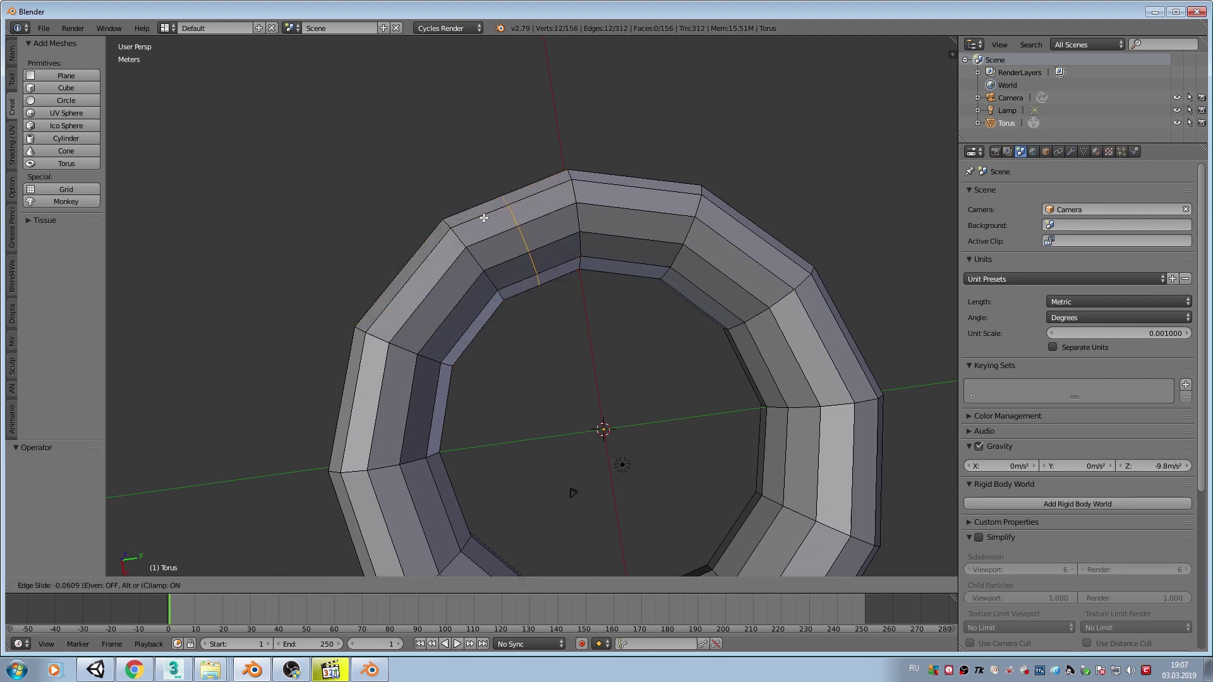
pyautogui.click(443, 231)
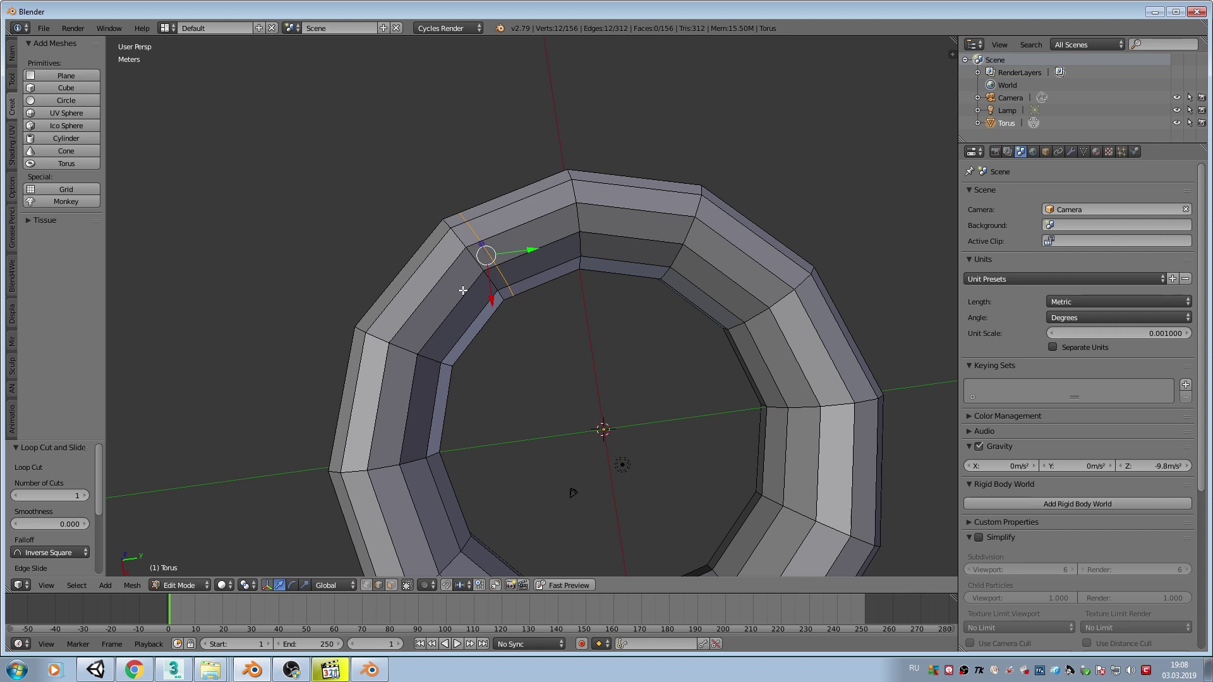
pyautogui.keyDown('alt'); pyautogui.keyDown('shift'); pyautogui.click(443, 276); pyautogui.keyUp('shift'); pyautogui.keyUp('alt')
pyautogui.keyDown('alt'); pyautogui.click(461, 284); pyautogui.keyUp('alt')
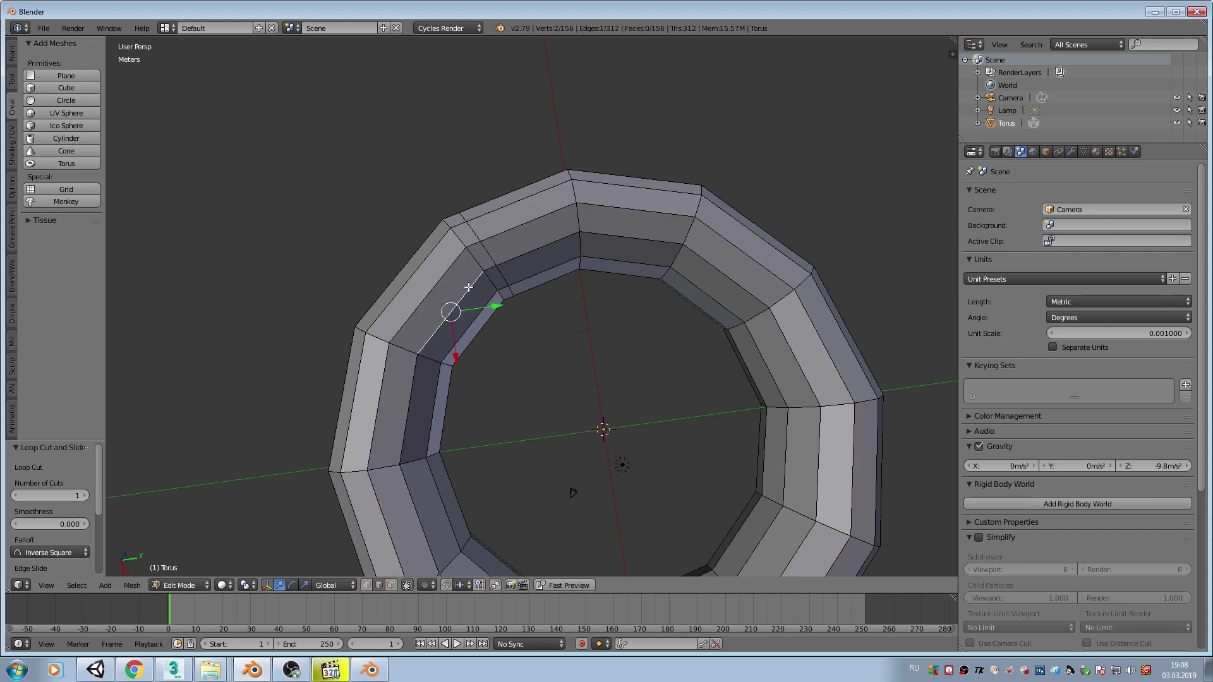
# Select two upper-left edge rings and apply Set Linear with Space evenly enabled
pyautogui.press('a')
pyautogui.keyDown('ctrl'); pyautogui.keyDown('alt'); pyautogui.click(468, 289); pyautogui.keyUp('alt'); pyautogui.keyUp('ctrl')
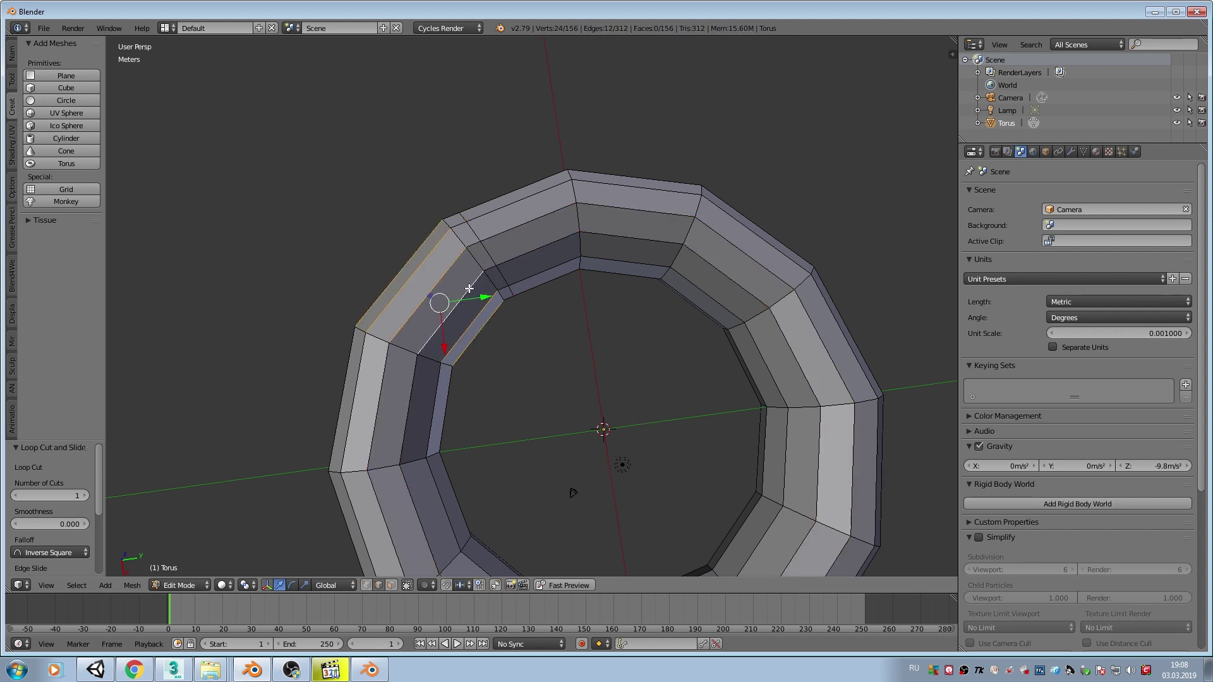
pyautogui.keyDown('ctrl'); pyautogui.keyDown('alt'); pyautogui.keyDown('shift'); pyautogui.click(476, 246); pyautogui.keyUp('shift'); pyautogui.keyUp('alt'); pyautogui.keyUp('ctrl')
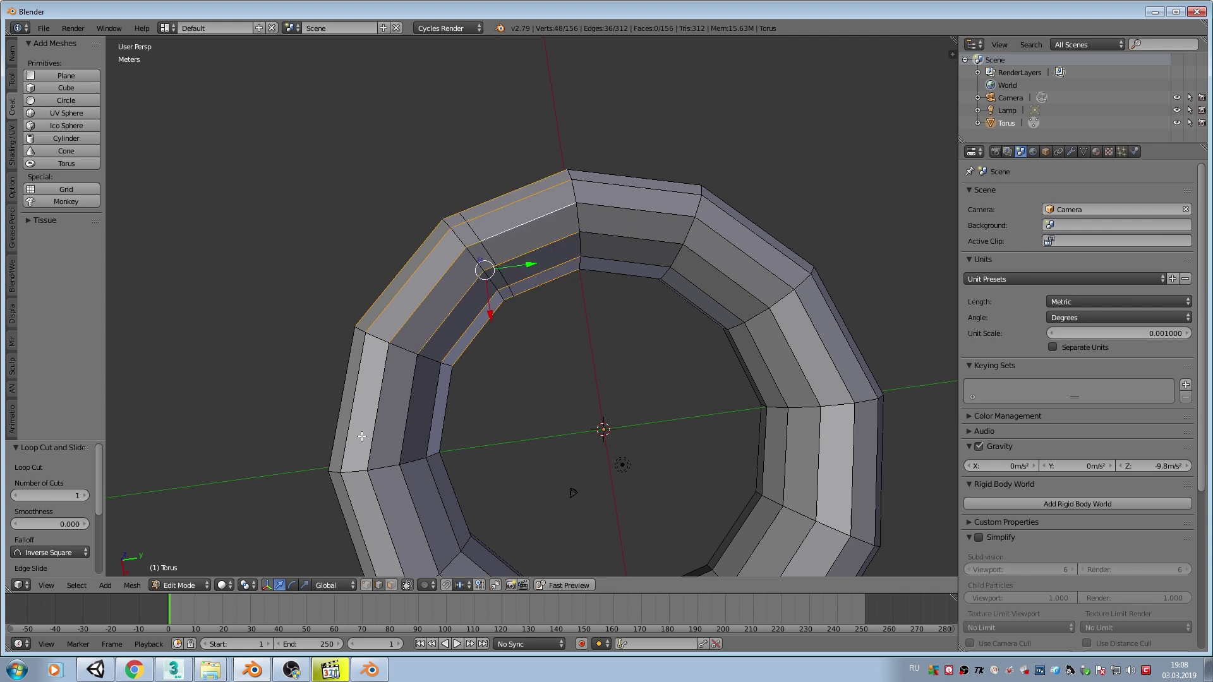
pyautogui.click(142, 590)
pyautogui.moveTo(171, 408)
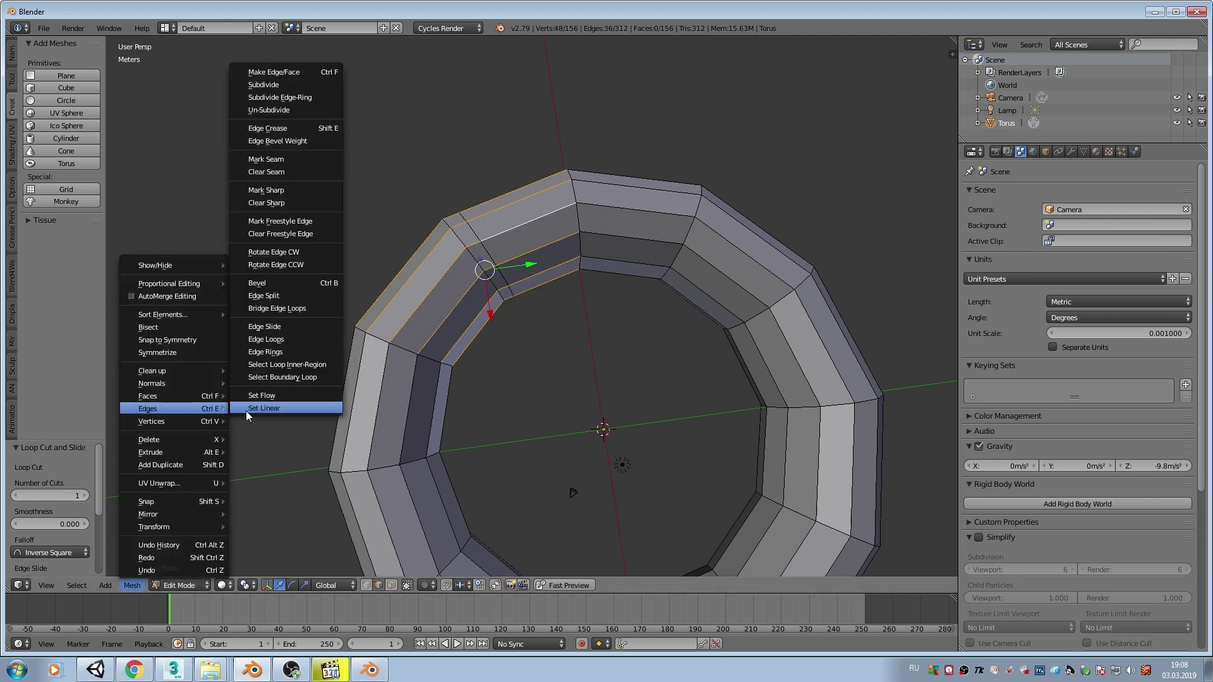
pyautogui.click(264, 410)
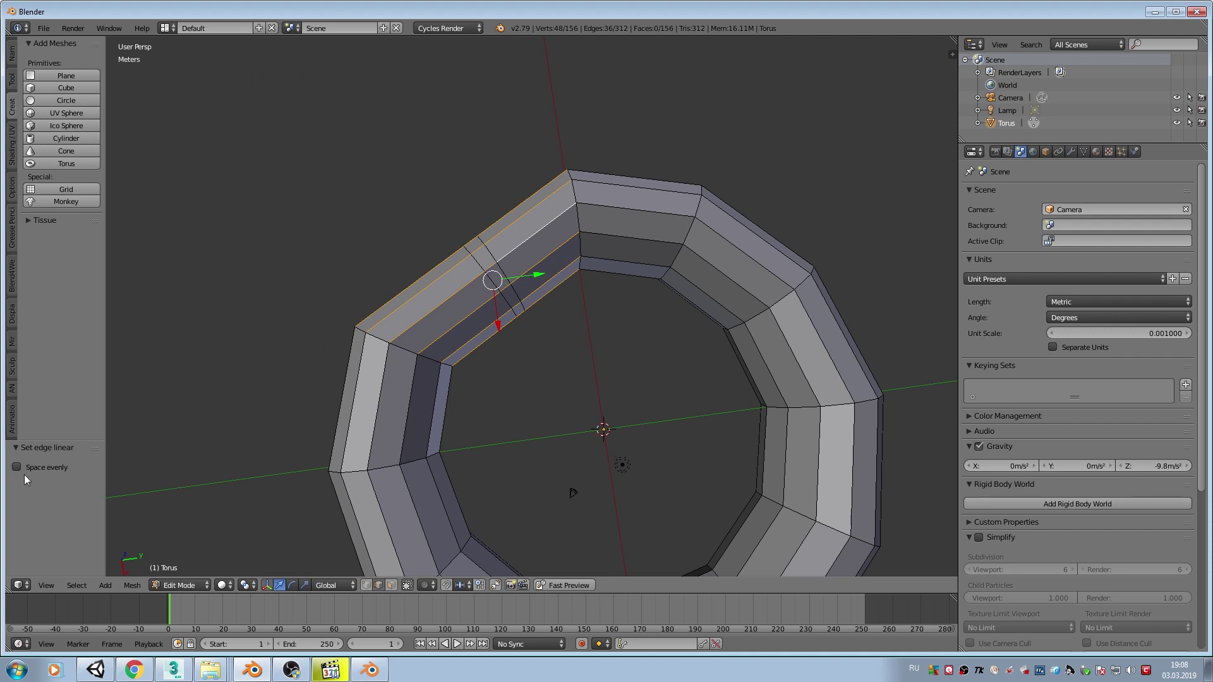
pyautogui.click(16, 467)
# Scroll through the EdgeFlow README's set flow, set linear and How it works sections, then return to Blender
pyautogui.click(133, 670)
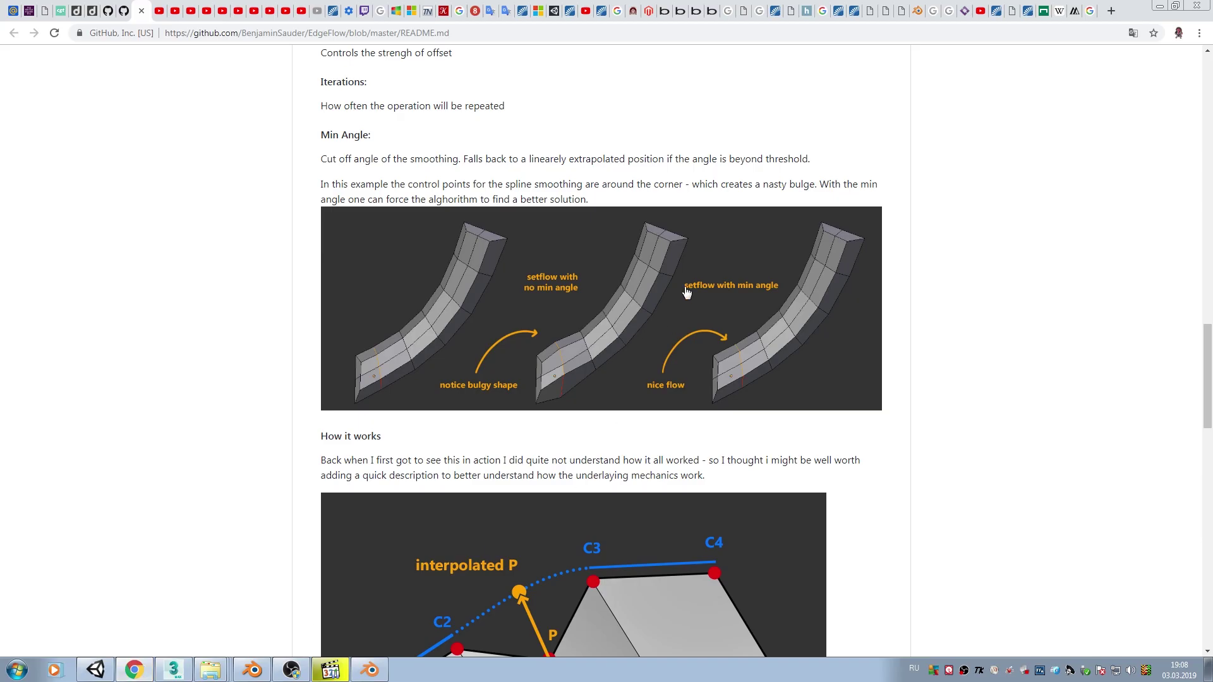
pyautogui.scroll(-3, 681, 280)
pyautogui.scroll(-3, 714, 336)
pyautogui.scroll(9, 623, 334)
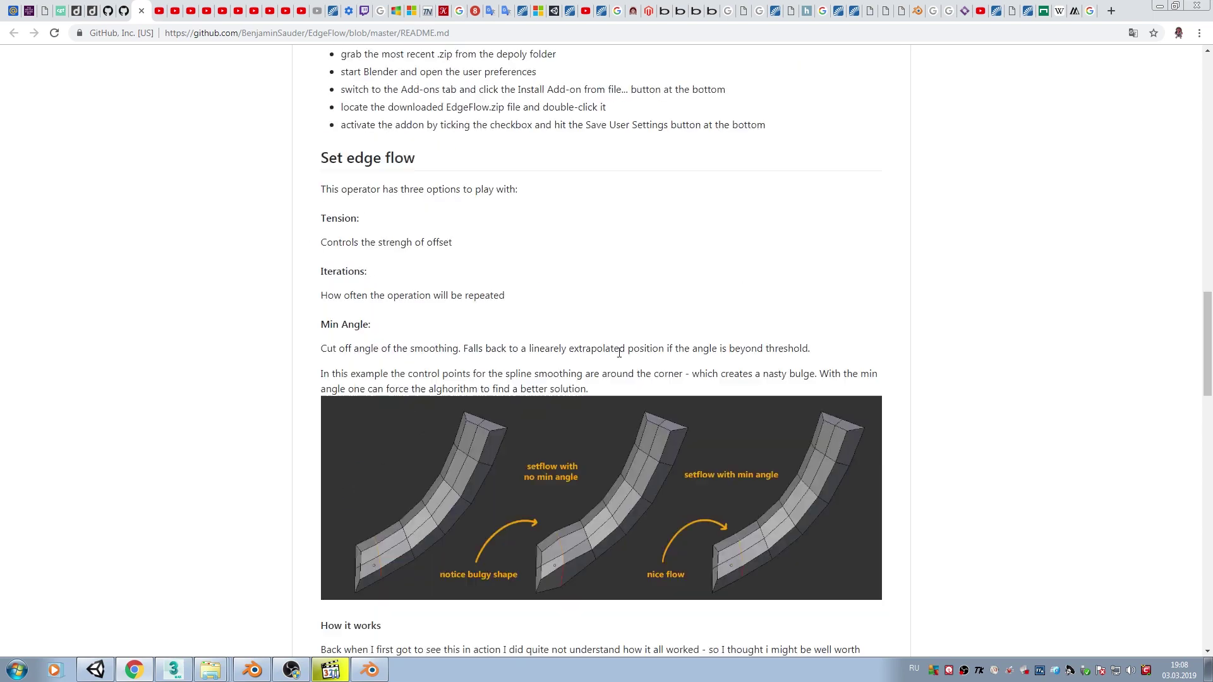
pyautogui.scroll(9, 623, 335)
pyautogui.scroll(1, 623, 334)
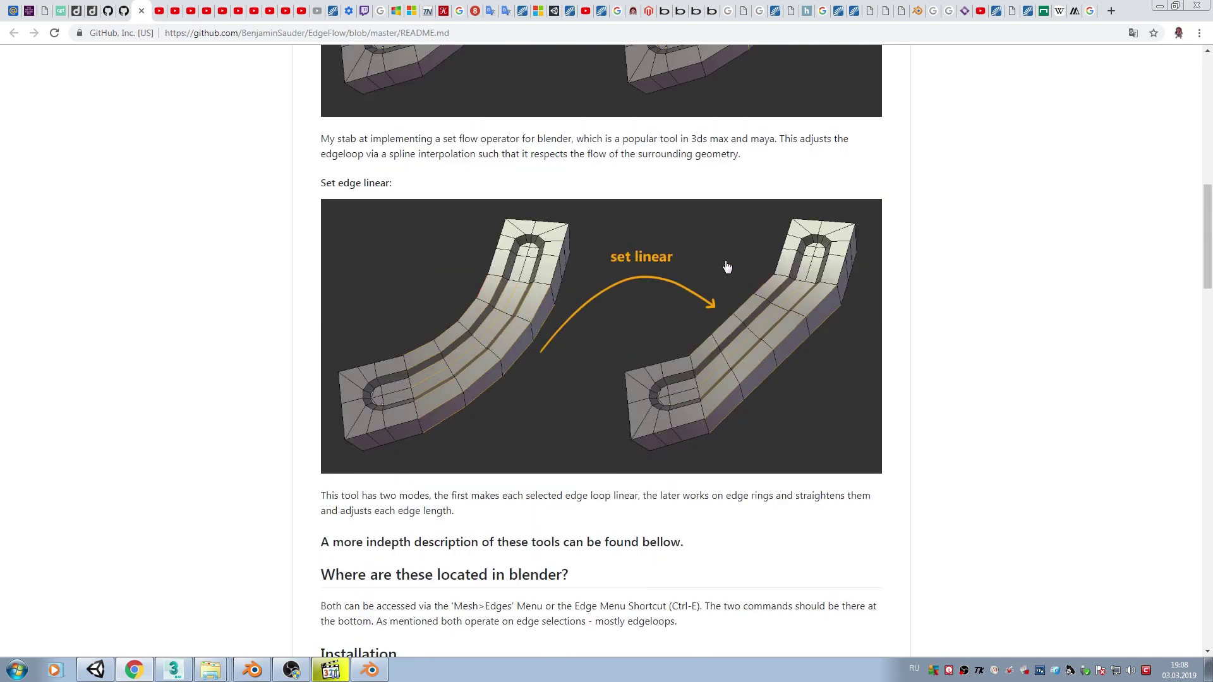
pyautogui.scroll(-5, 749, 333)
pyautogui.scroll(-7, 749, 333)
pyautogui.scroll(-5, 693, 347)
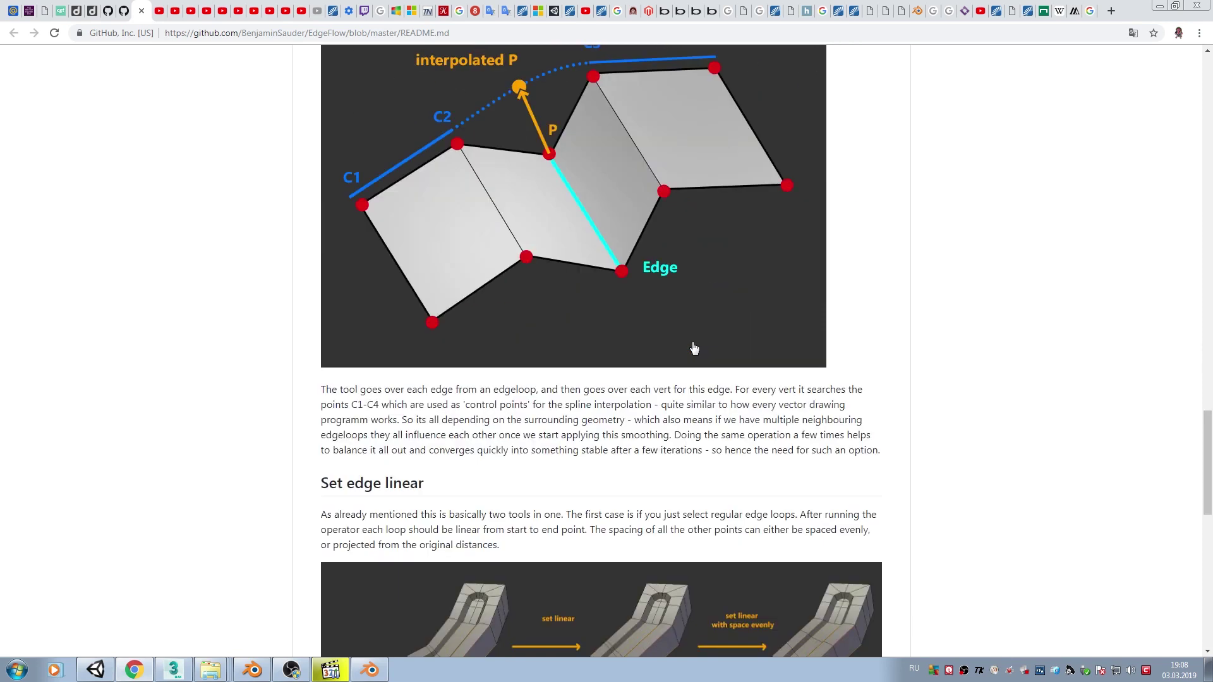
pyautogui.scroll(-5, 694, 348)
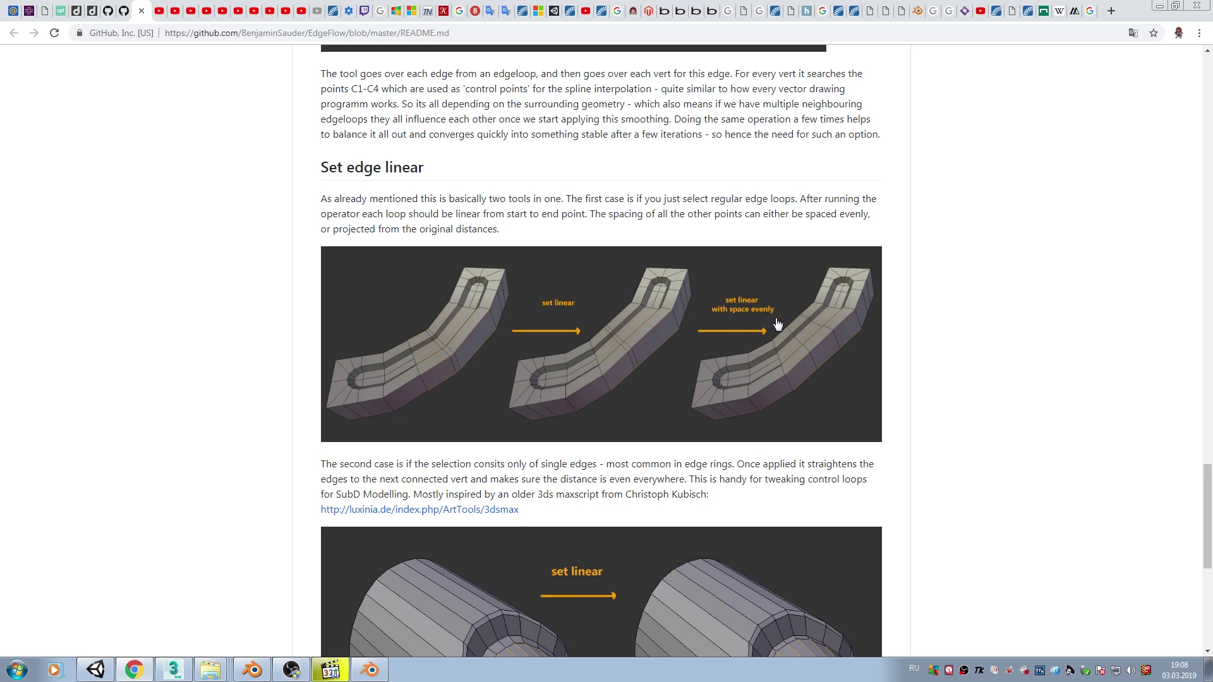
pyautogui.scroll(-3, 648, 346)
pyautogui.scroll(-2, 619, 379)
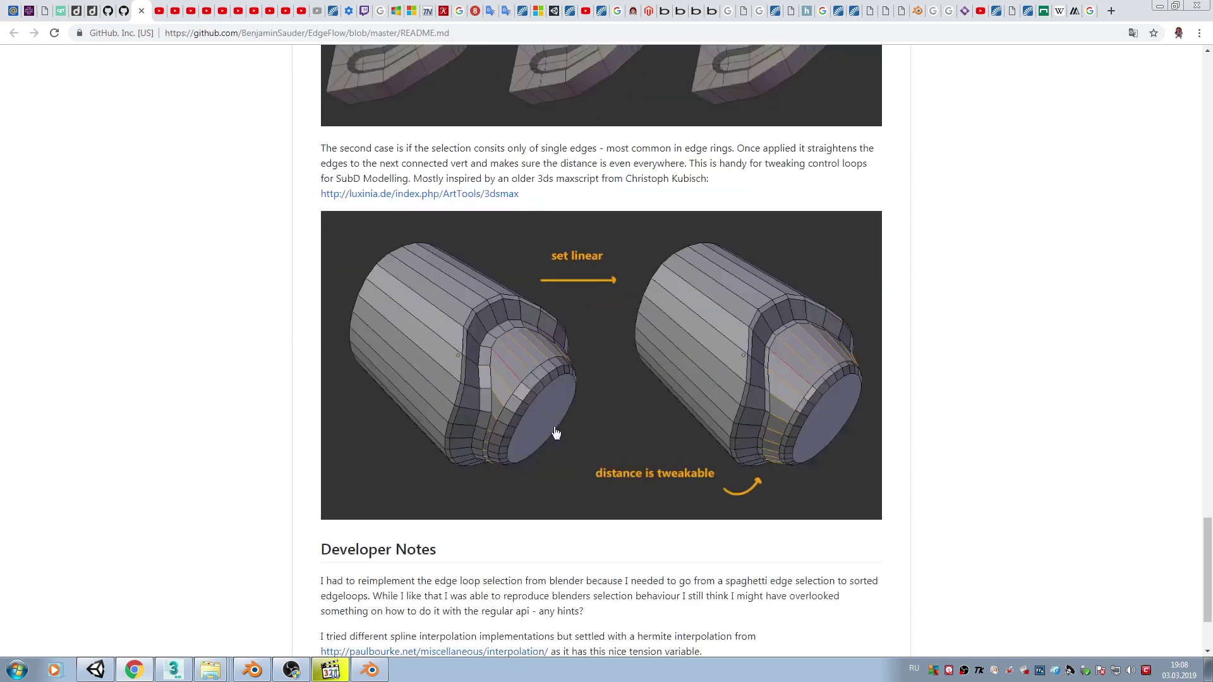
pyautogui.scroll(2, 606, 382)
pyautogui.scroll(7, 602, 384)
pyautogui.scroll(8, 603, 384)
pyautogui.scroll(3, 616, 361)
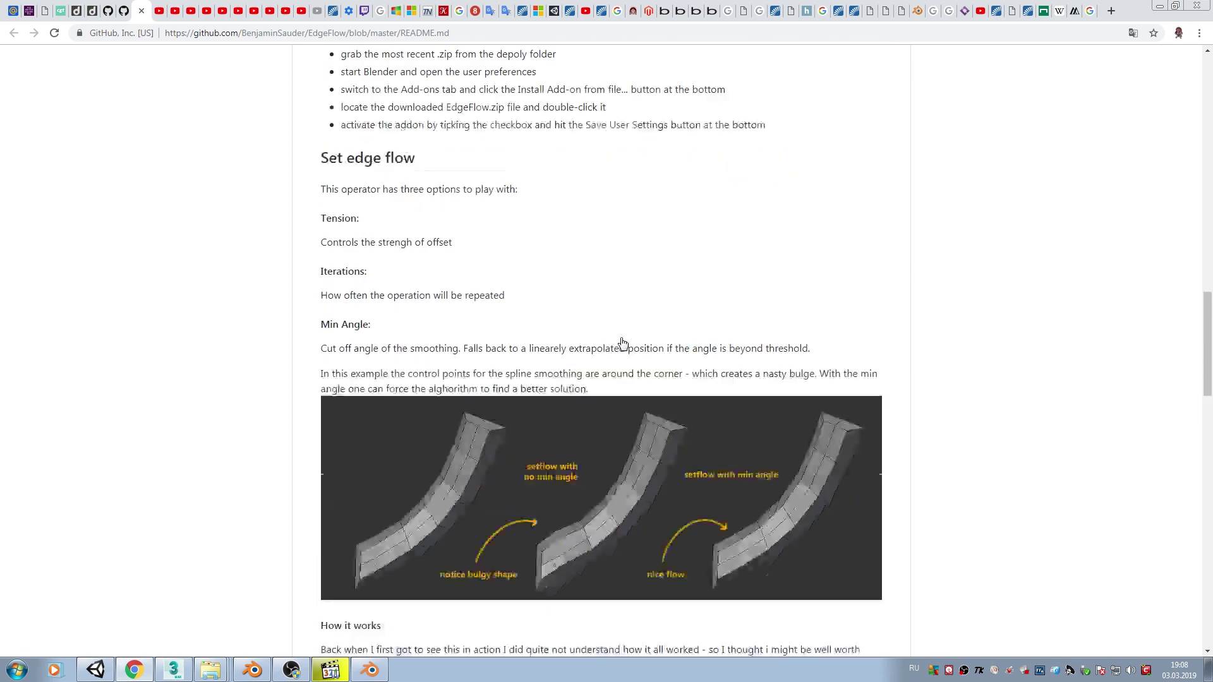
pyautogui.scroll(-3, 619, 354)
pyautogui.scroll(-4, 611, 359)
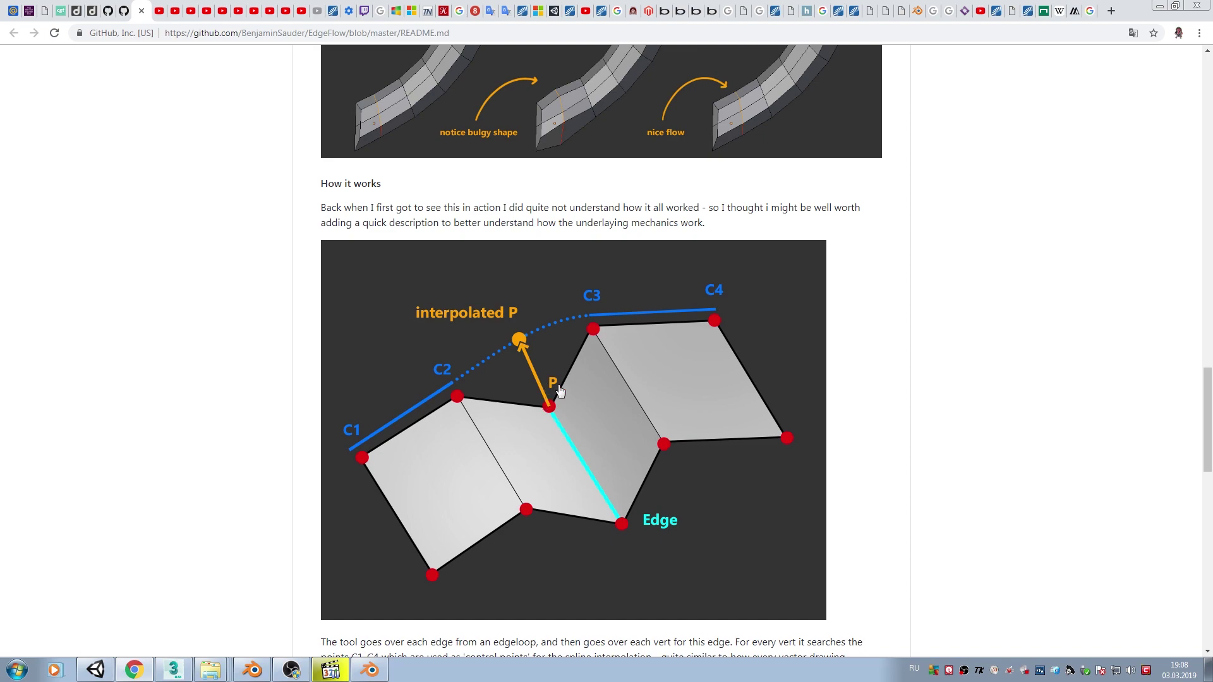
pyautogui.scroll(5, 593, 341)
pyautogui.scroll(-5, 592, 341)
pyautogui.scroll(5, 727, 303)
pyautogui.scroll(10, 574, 289)
pyautogui.scroll(5, 574, 290)
pyautogui.scroll(5, 574, 289)
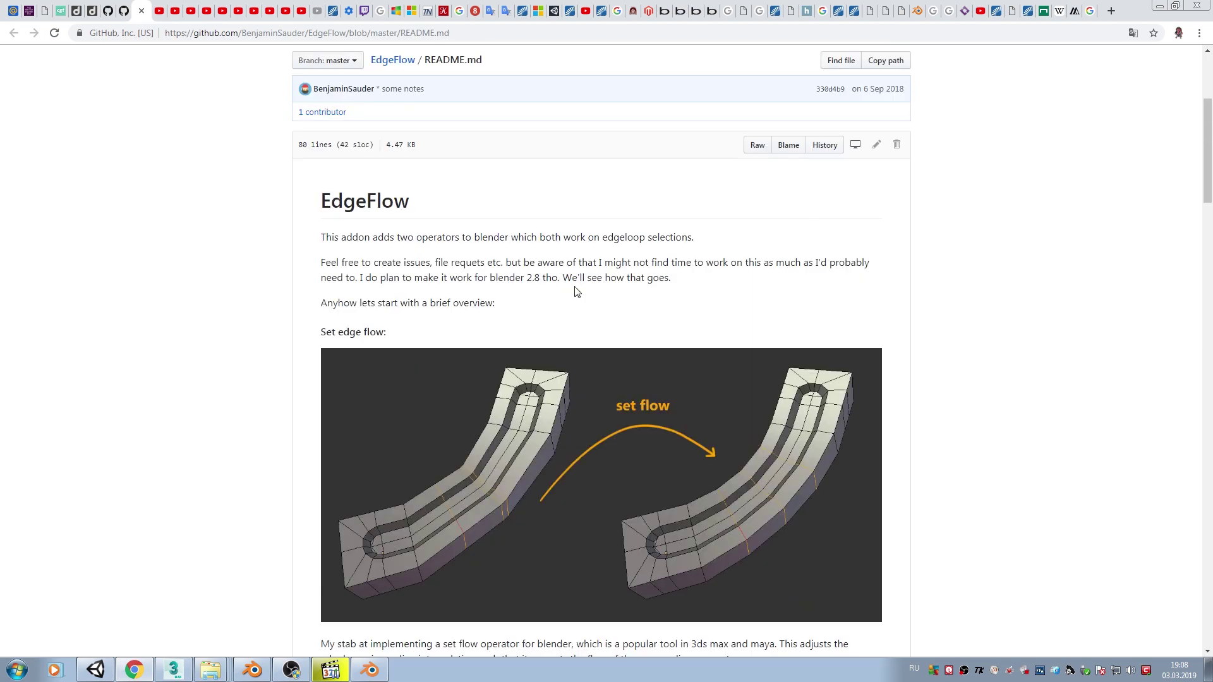
pyautogui.scroll(-1, 575, 286)
pyautogui.scroll(-3, 578, 285)
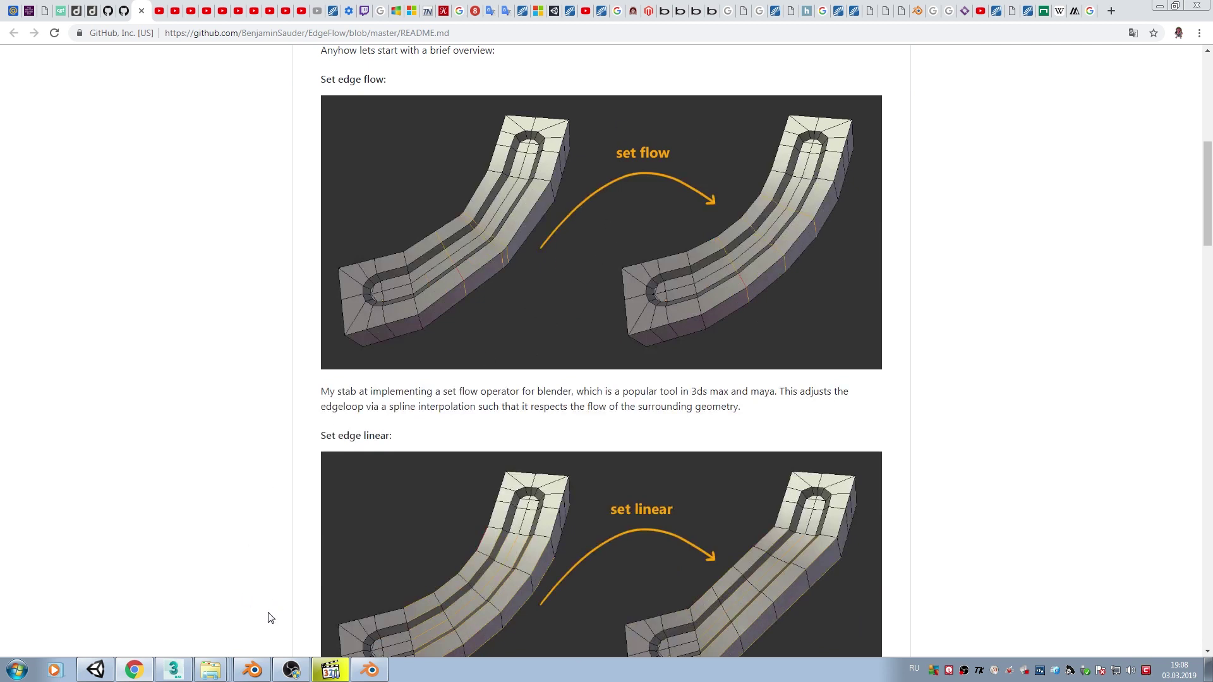
pyautogui.click(252, 670)
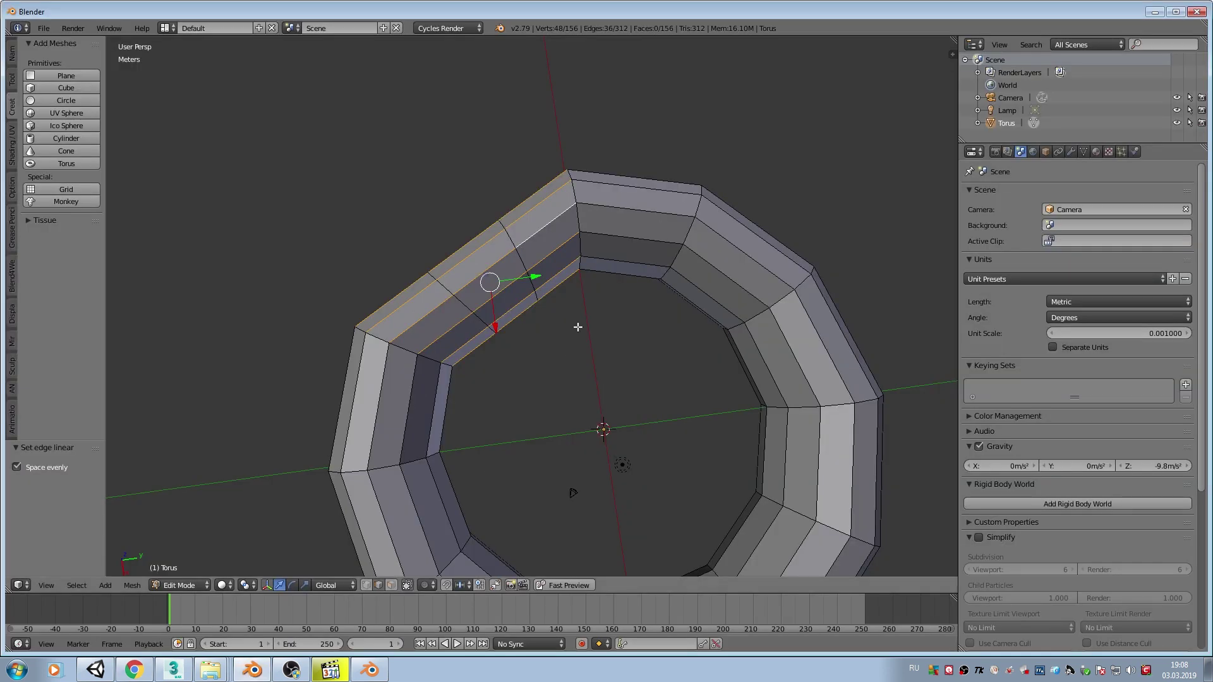
# Select a single edge on the torus rim and browse the Edges menu for Set Flow
pyautogui.scroll(-3, 611, 316)
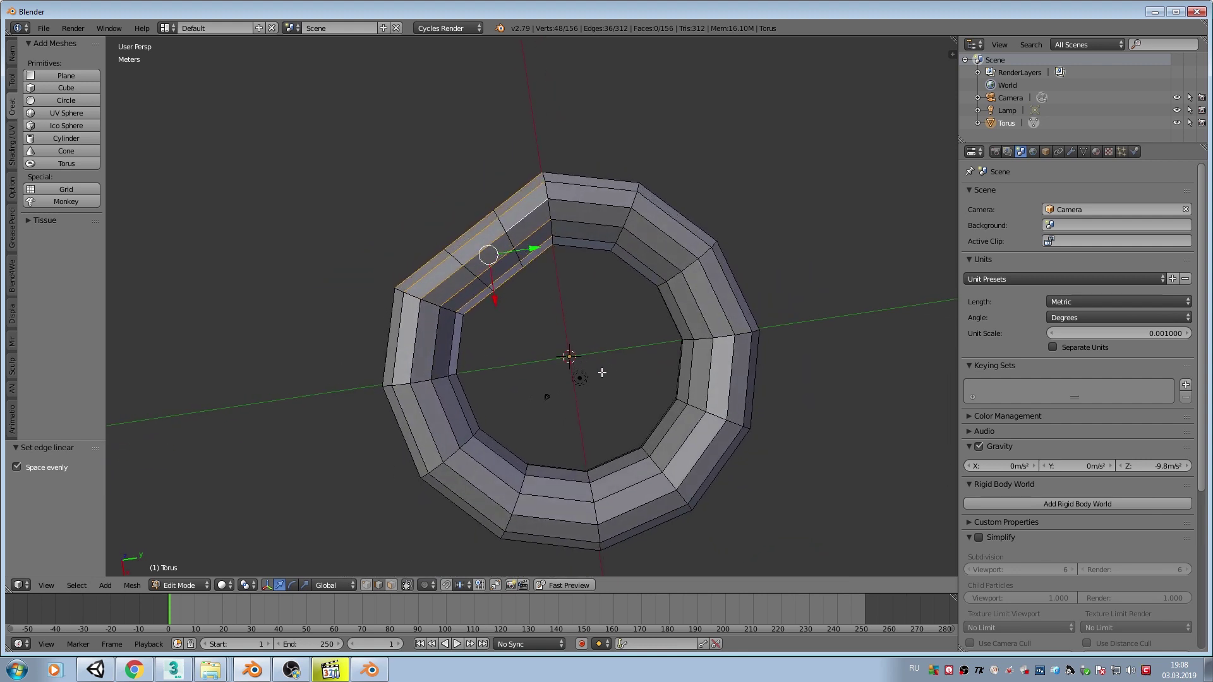
pyautogui.keyDown('shift'); pyautogui.moveTo(587, 392); pyautogui.dragTo(571, 336, button='middle'); pyautogui.keyUp('shift')
pyautogui.rightClick(607, 375)
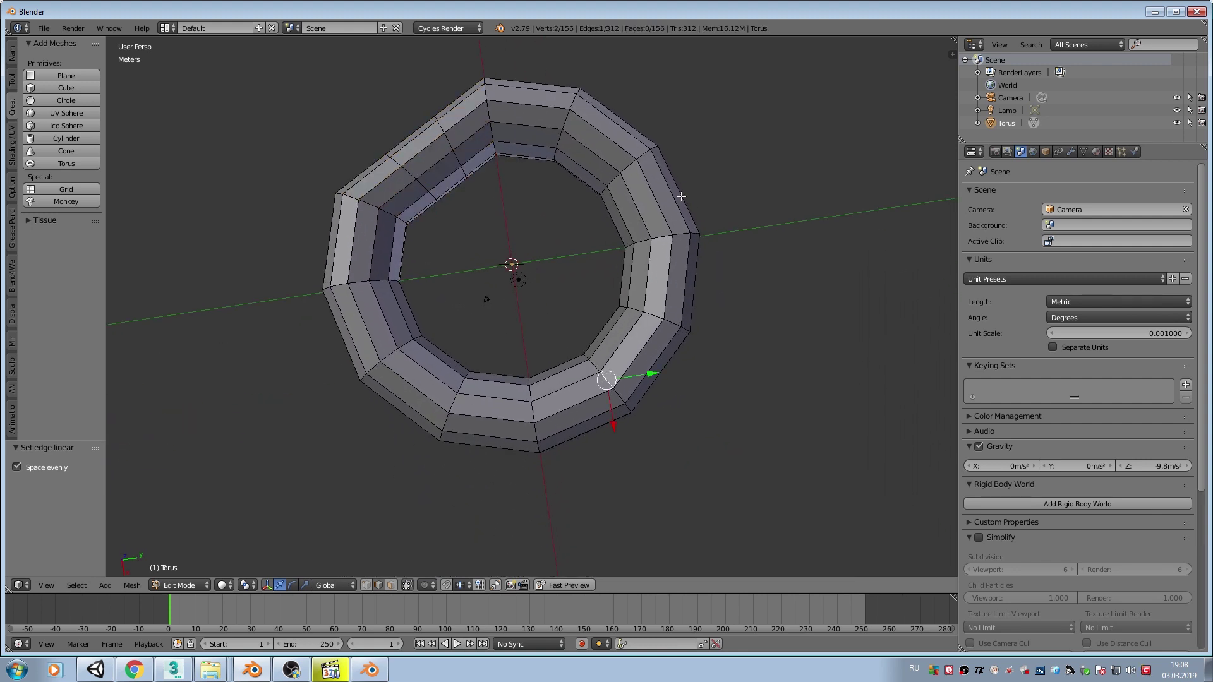
pyautogui.keyDown('shift'); pyautogui.moveTo(415, 171); pyautogui.dragTo(601, 271, button='middle'); pyautogui.keyUp('shift')
pyautogui.scroll(-2, 602, 260)
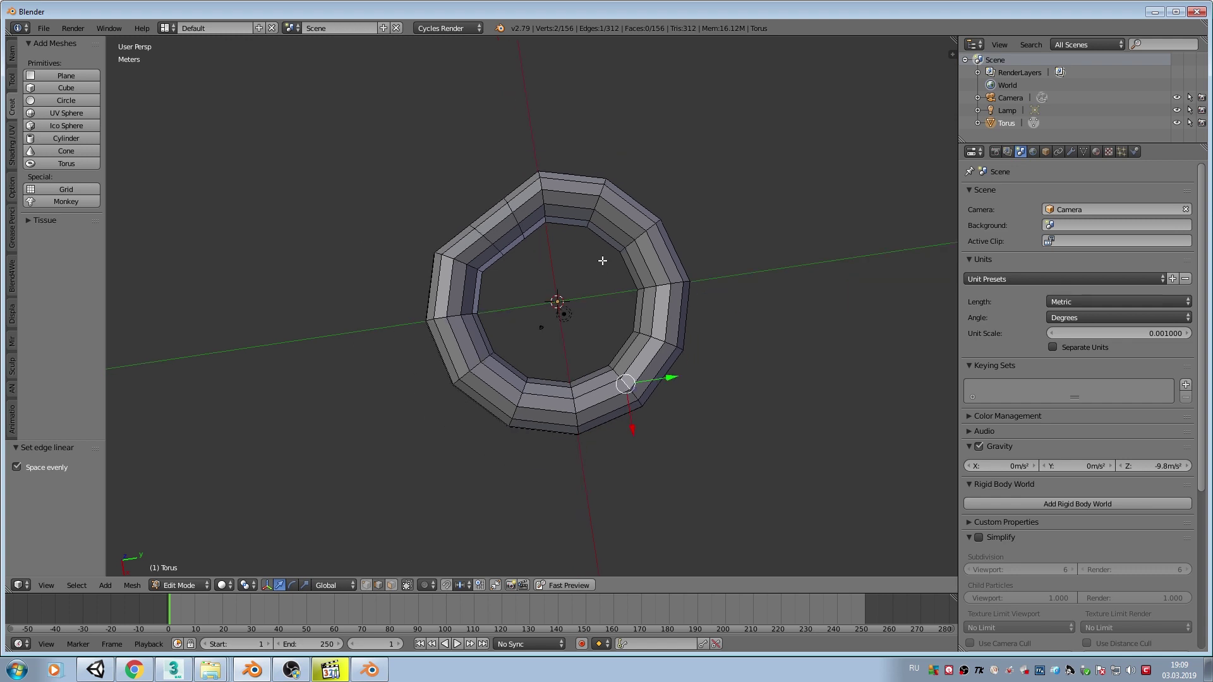
pyautogui.scroll(2, 590, 281)
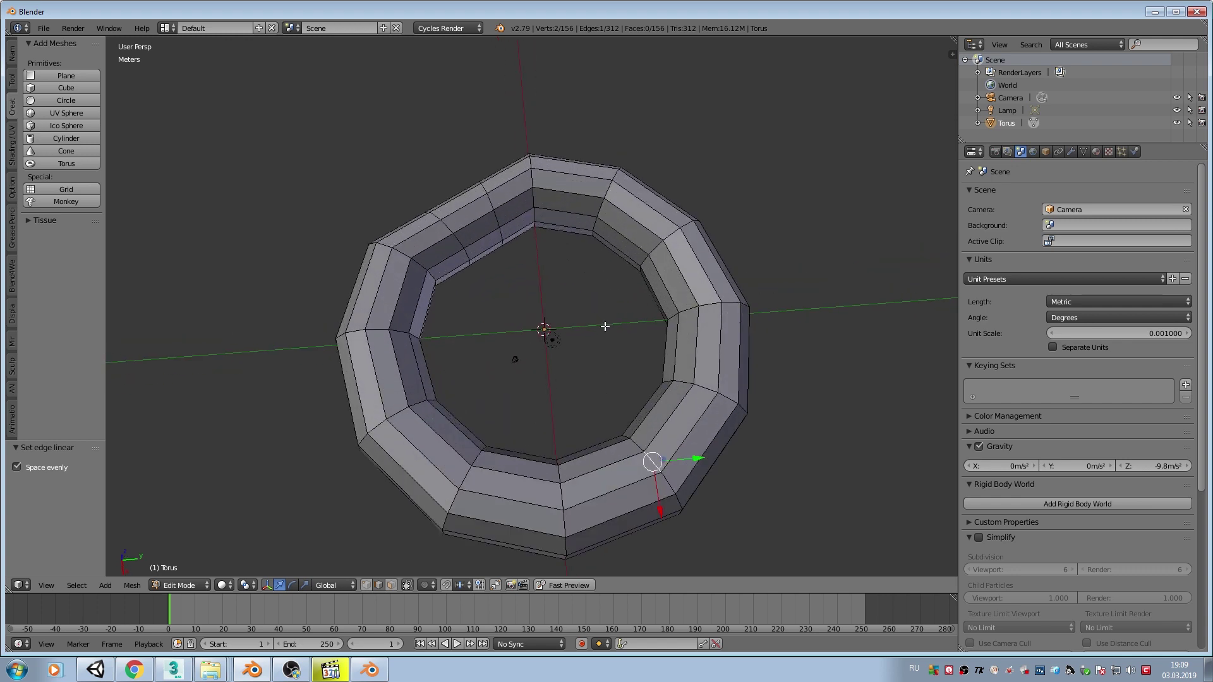
pyautogui.moveTo(605, 326); pyautogui.dragTo(574, 271, button='middle')
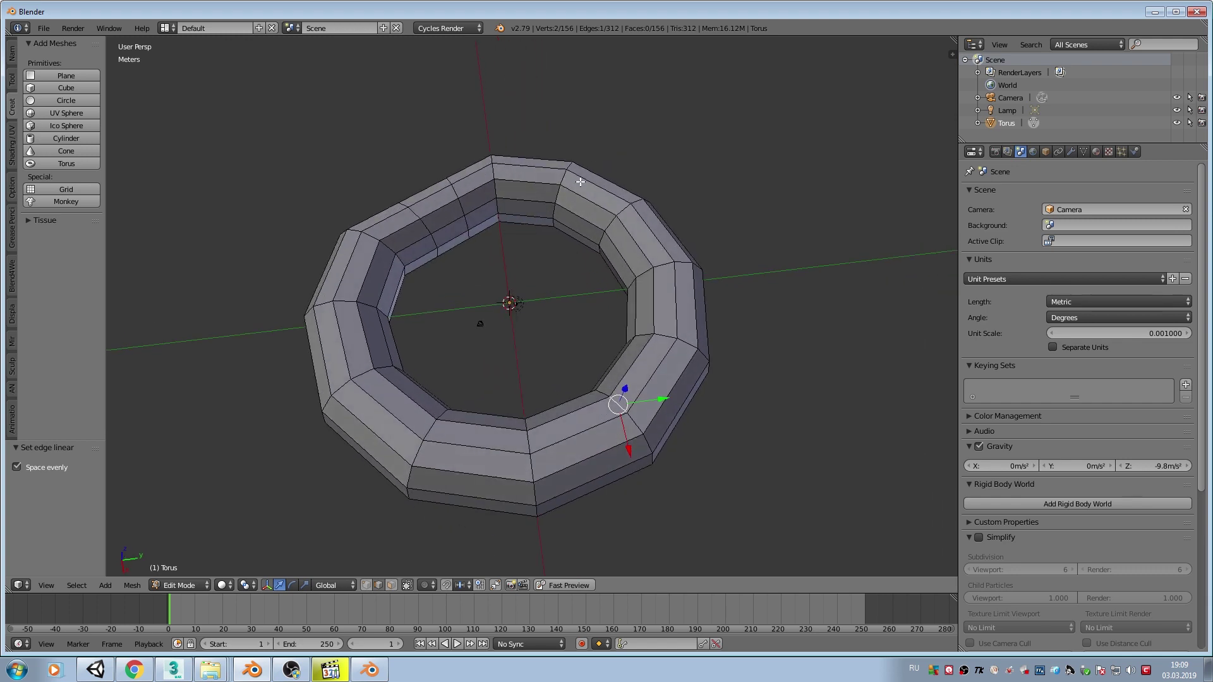
pyautogui.click(130, 587)
pyautogui.moveTo(147, 408)
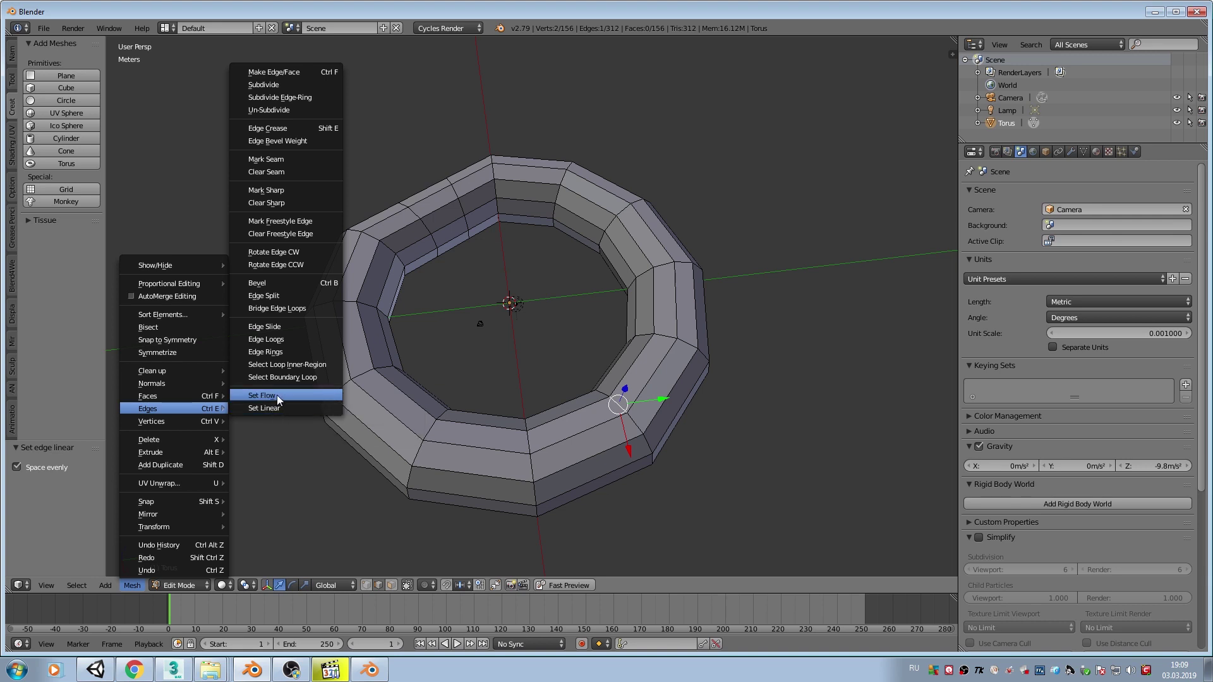
pyautogui.moveTo(549, 312)
pyautogui.mouseDown(button='middle')
pyautogui.moveTo(552, 287)
pyautogui.moveTo(561, 333)
pyautogui.mouseUp(button='middle')
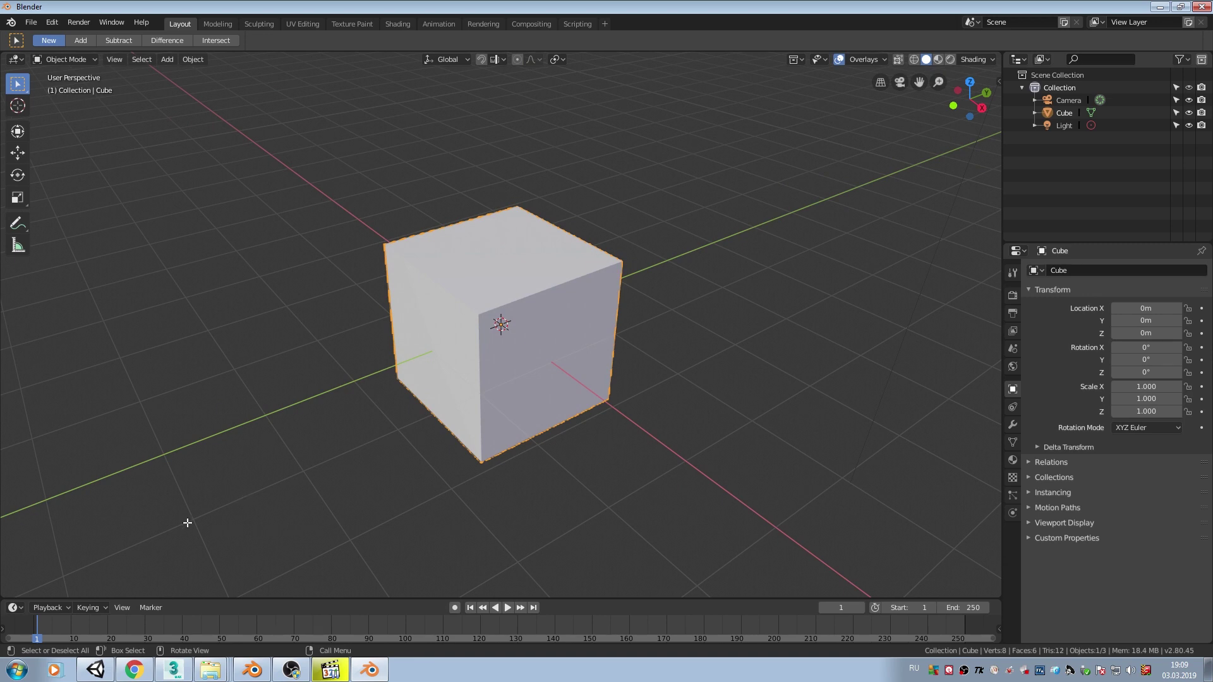
# Switch to 3ds Max 2018, showing the pink torus with 12 edges selected
pyautogui.click(173, 670)
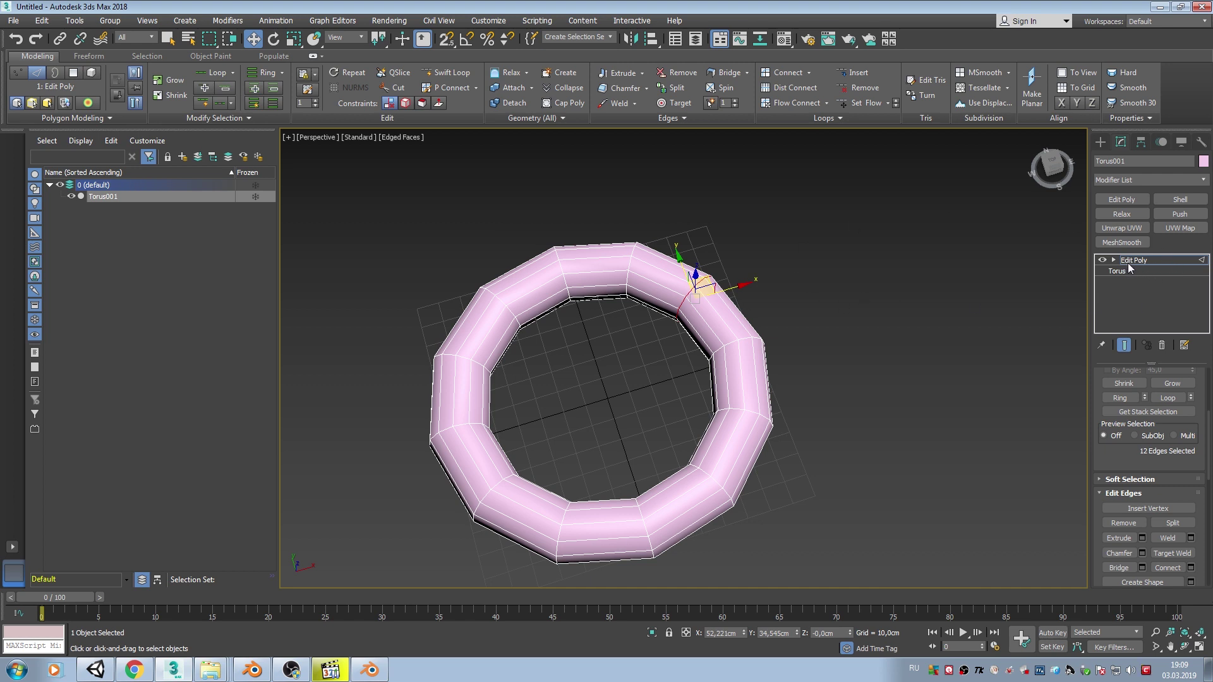
# Deselect the torus's edges and toggle its Edit Poly modifier, leaving it off to show the plain ring
pyautogui.click(680, 288)
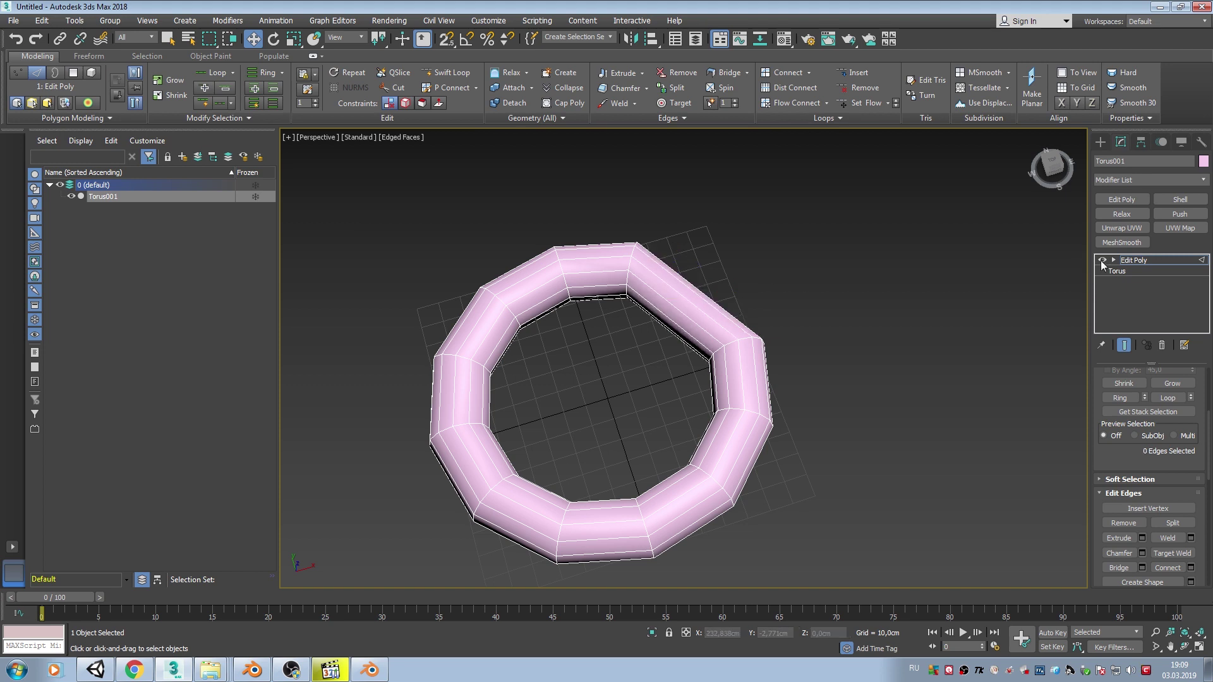
pyautogui.click(1103, 261)
pyautogui.click(1103, 261)
pyautogui.click(1103, 261)
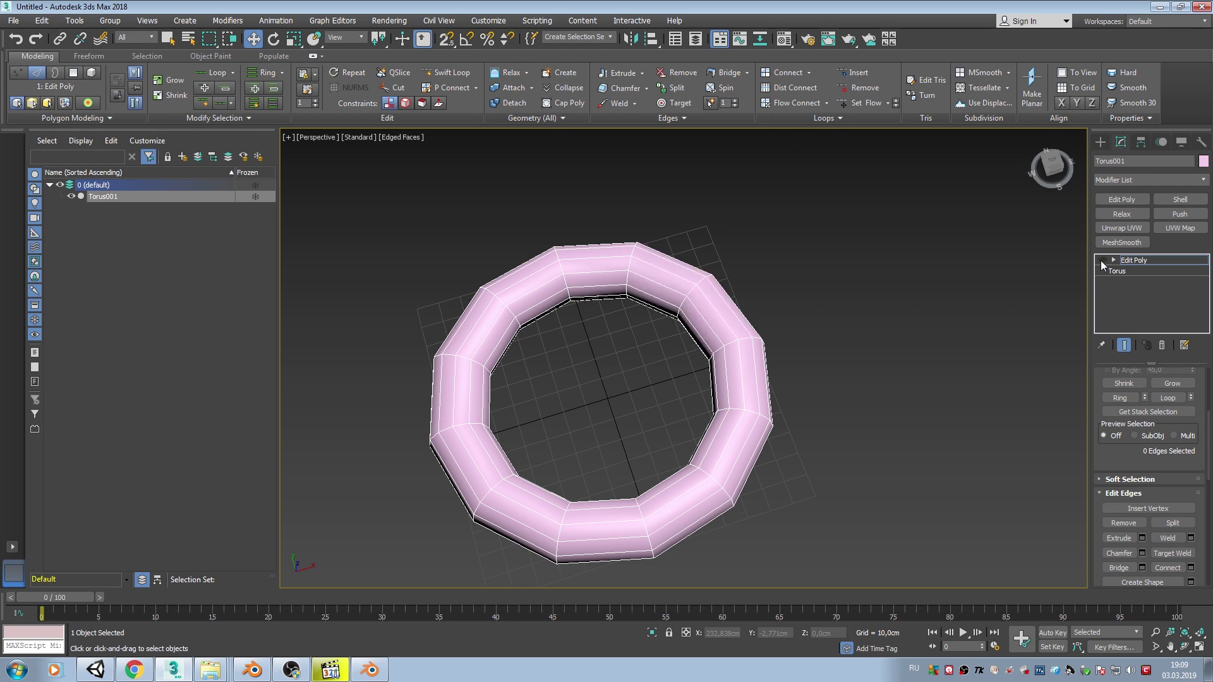
pyautogui.click(1103, 261)
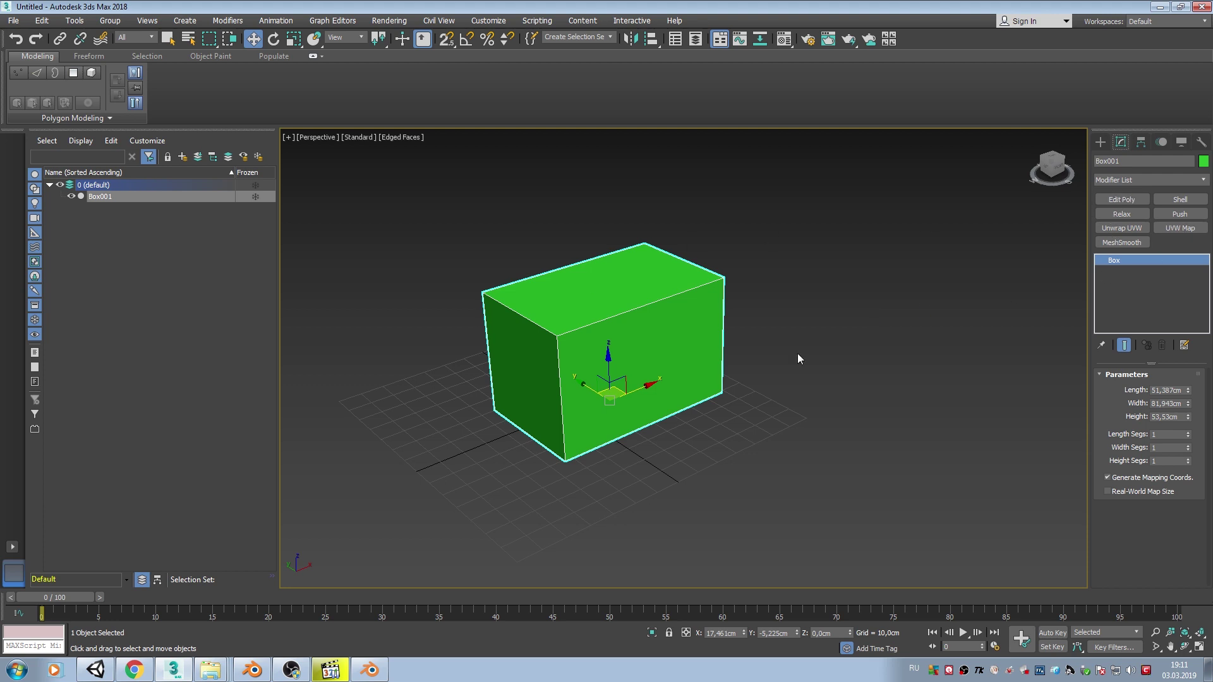
# Add an Edit Poly modifier to the green box and chamfer all its edges, widening the chamfer
pyautogui.click(1121, 199)
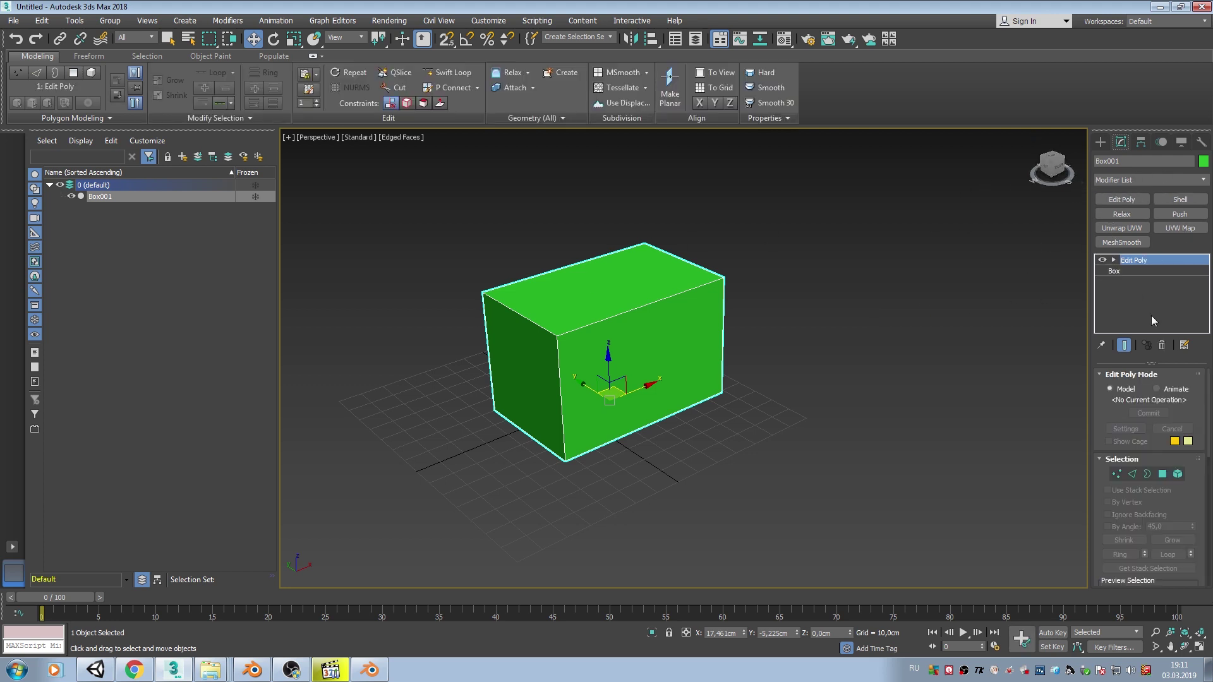
pyautogui.click(1132, 474)
pyautogui.moveTo(495, 248); pyautogui.dragTo(773, 446)
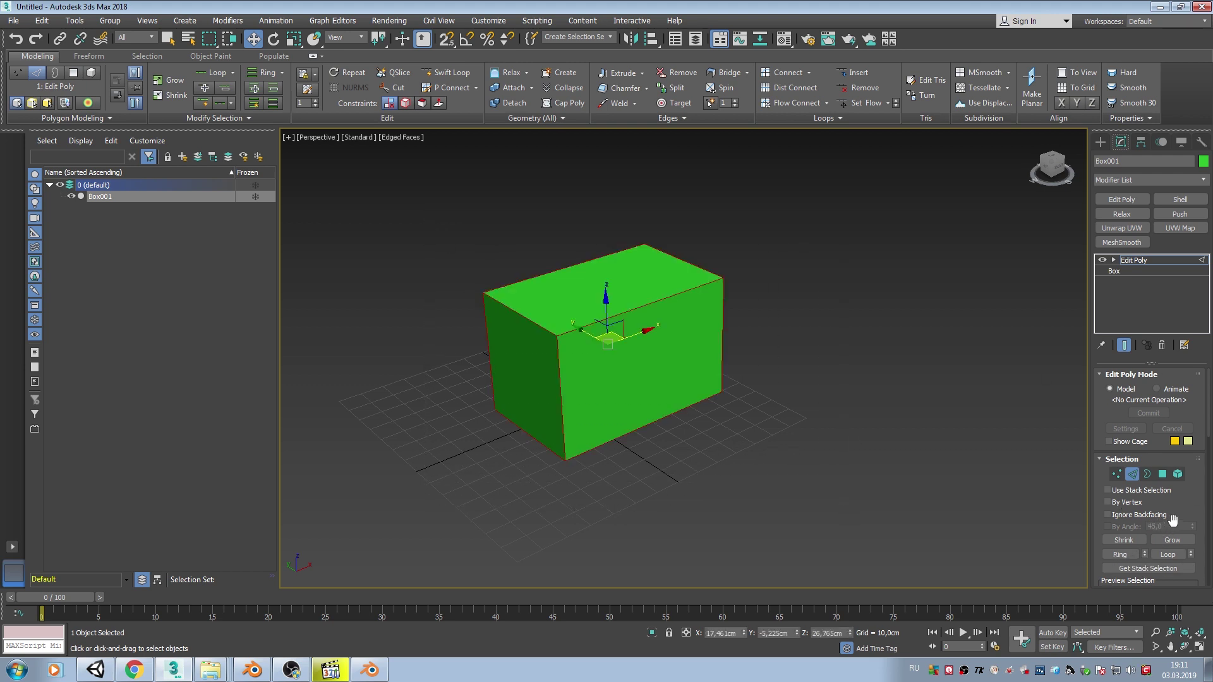
pyautogui.scroll(-3, 1146, 510)
pyautogui.scroll(-2, 1146, 510)
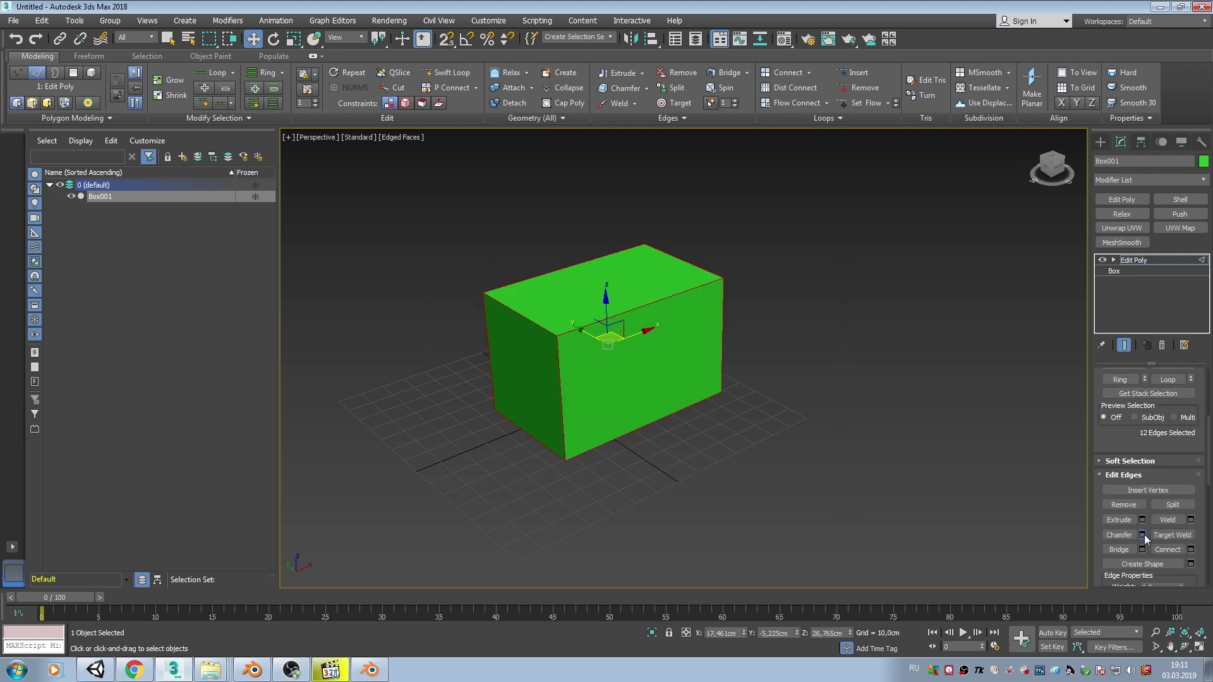
pyautogui.click(1143, 534)
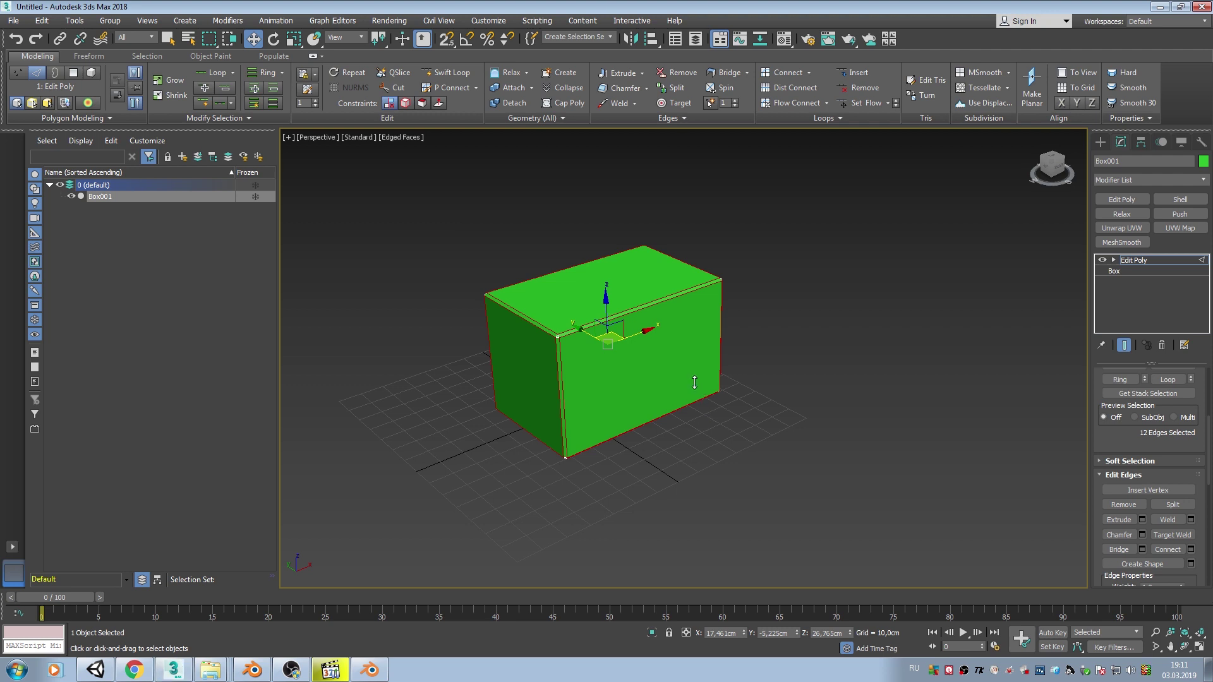
pyautogui.moveTo(694, 382)
pyautogui.mouseDown()
pyautogui.moveTo(693, 364)
pyautogui.moveTo(692, 384)
pyautogui.mouseUp()
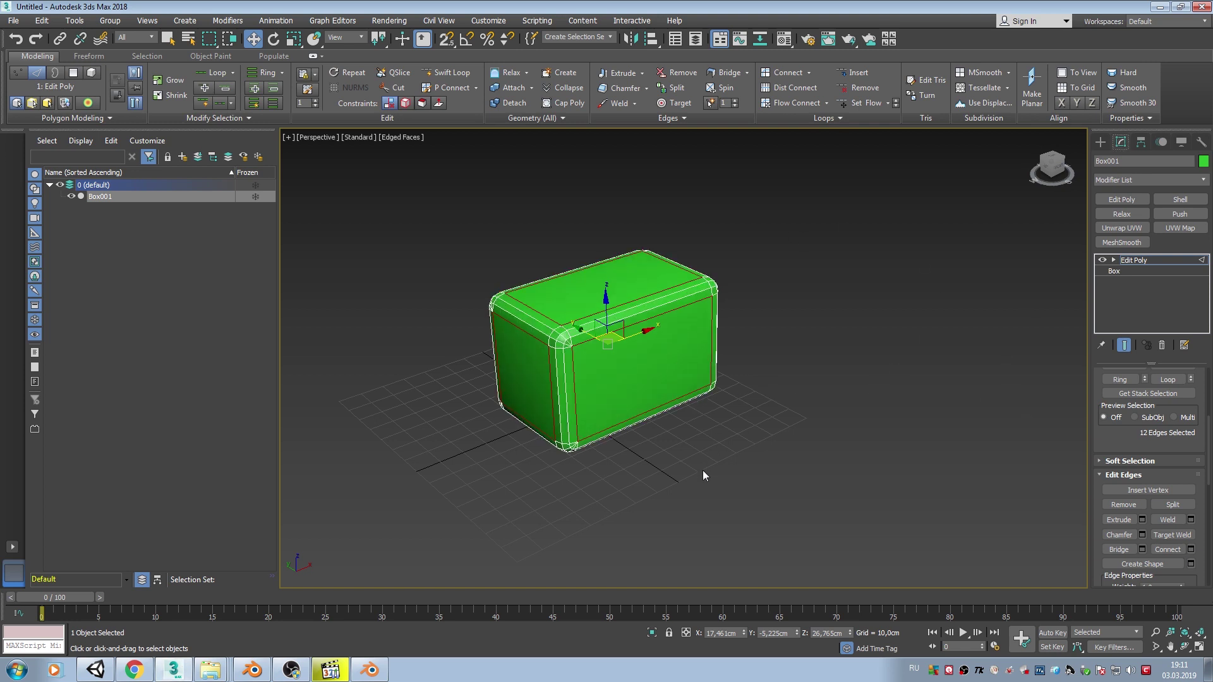
# Grow the edge selection to 24 edges and switch off the chamfered Edit Poly modifier
pyautogui.hotkey('alt', 'l')
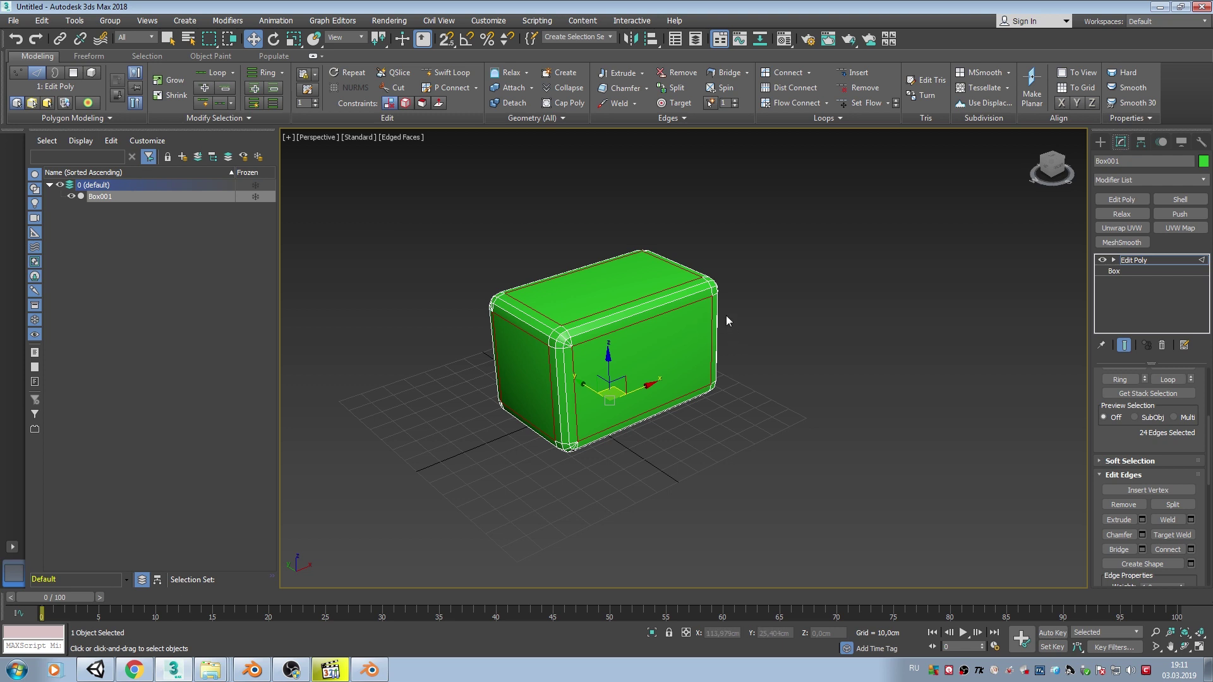
pyautogui.moveTo(726, 316)
pyautogui.mouseDown(button='middle')
pyautogui.moveTo(720, 307)
pyautogui.moveTo(729, 327)
pyautogui.mouseUp(button='middle')
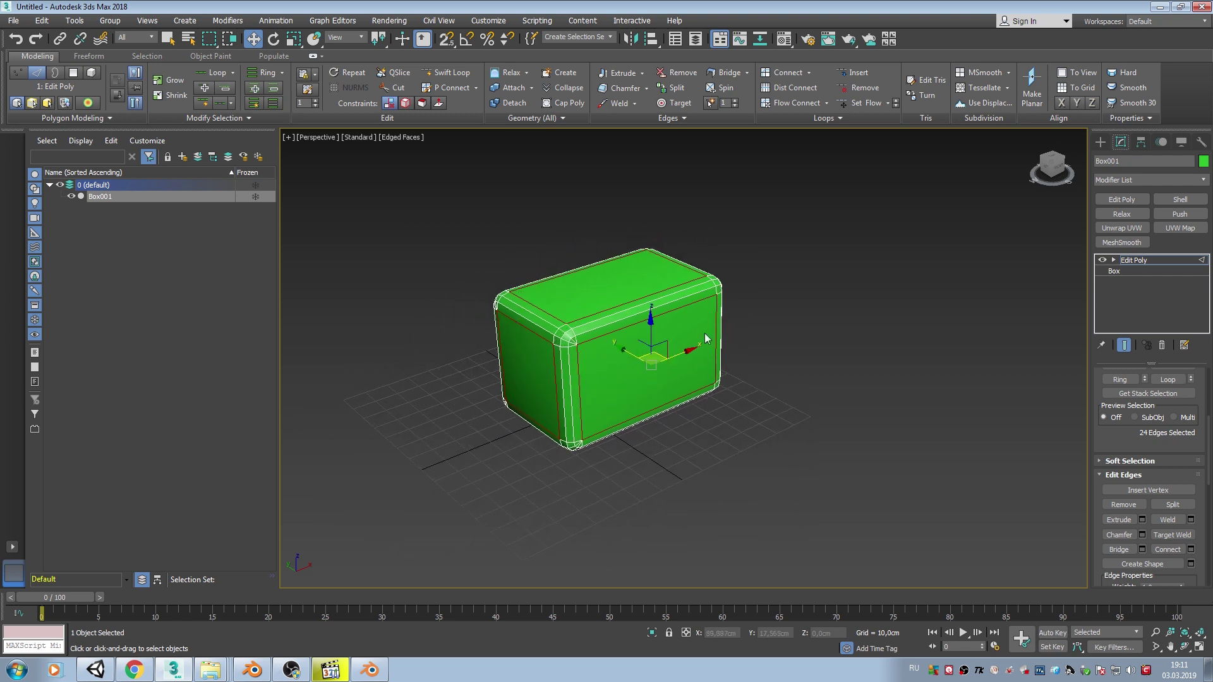
pyautogui.click(1103, 259)
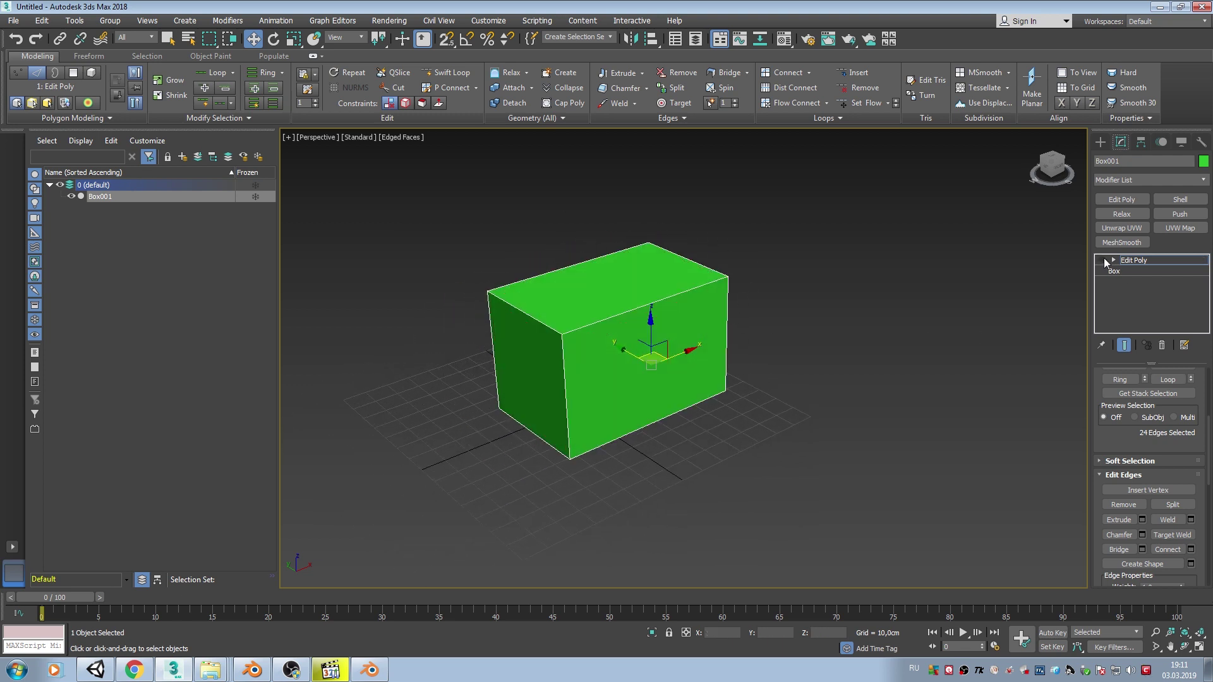
# Delete the box's Edit Poly modifier, add a fresh one, and chamfer its edges wider
pyautogui.rightClick(1143, 264)
pyautogui.click(1130, 282)
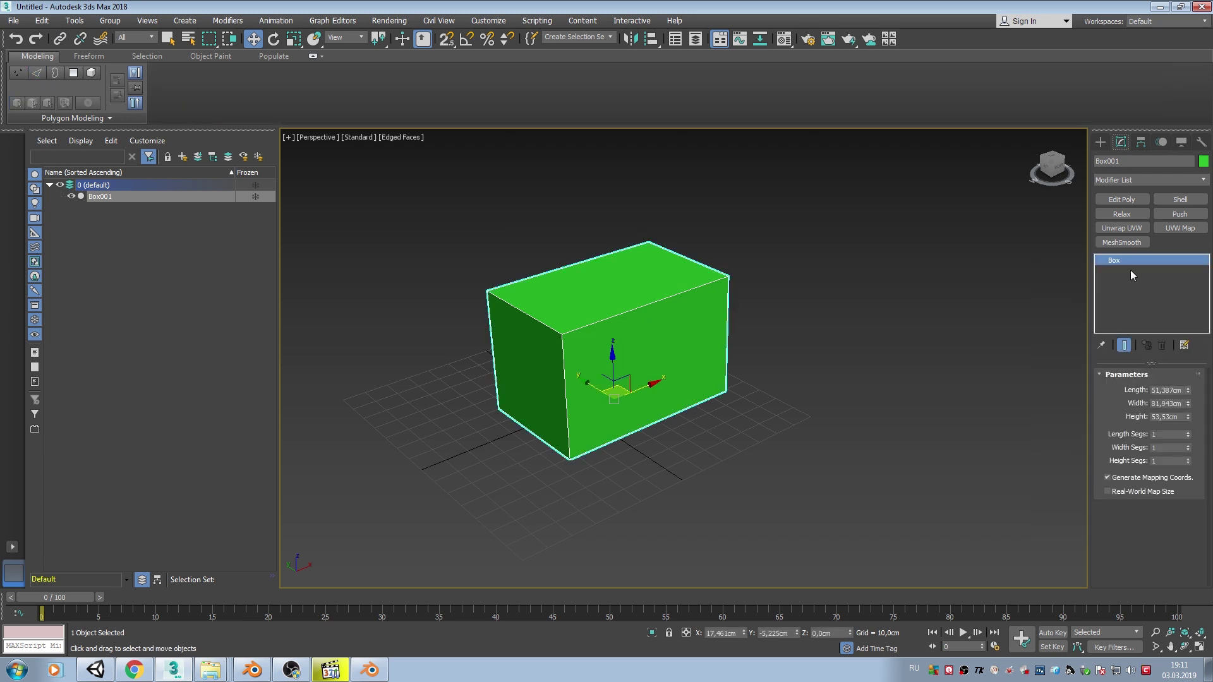
pyautogui.click(1136, 201)
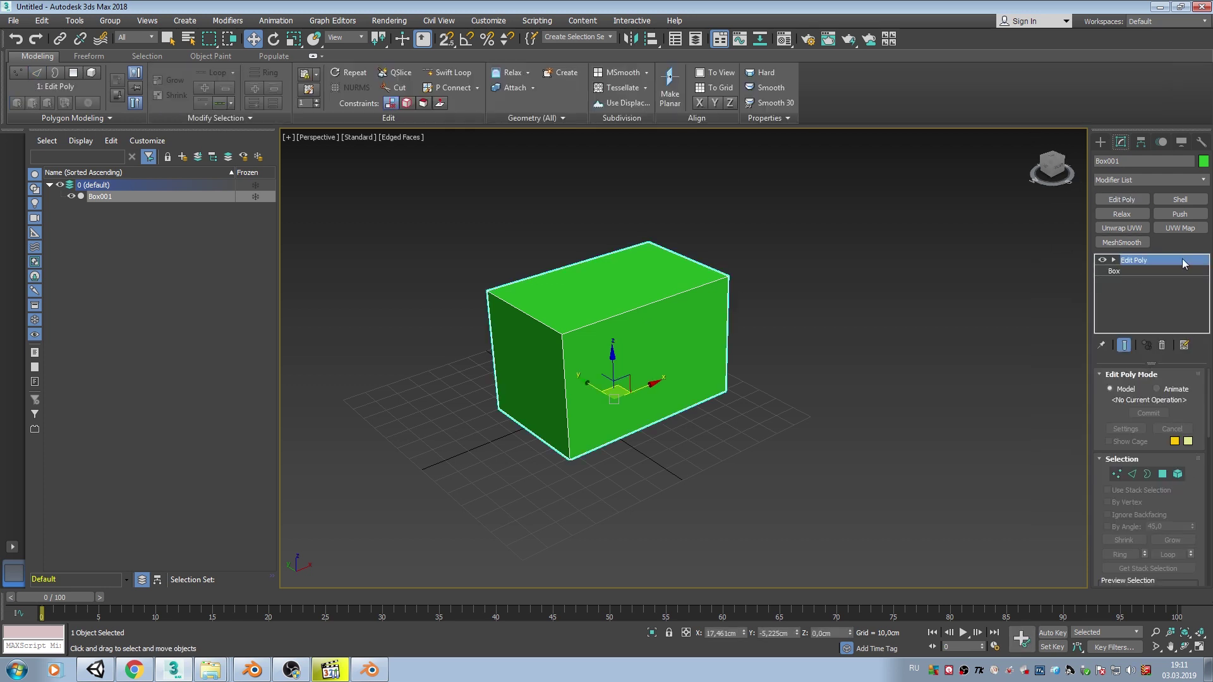
pyautogui.click(1134, 475)
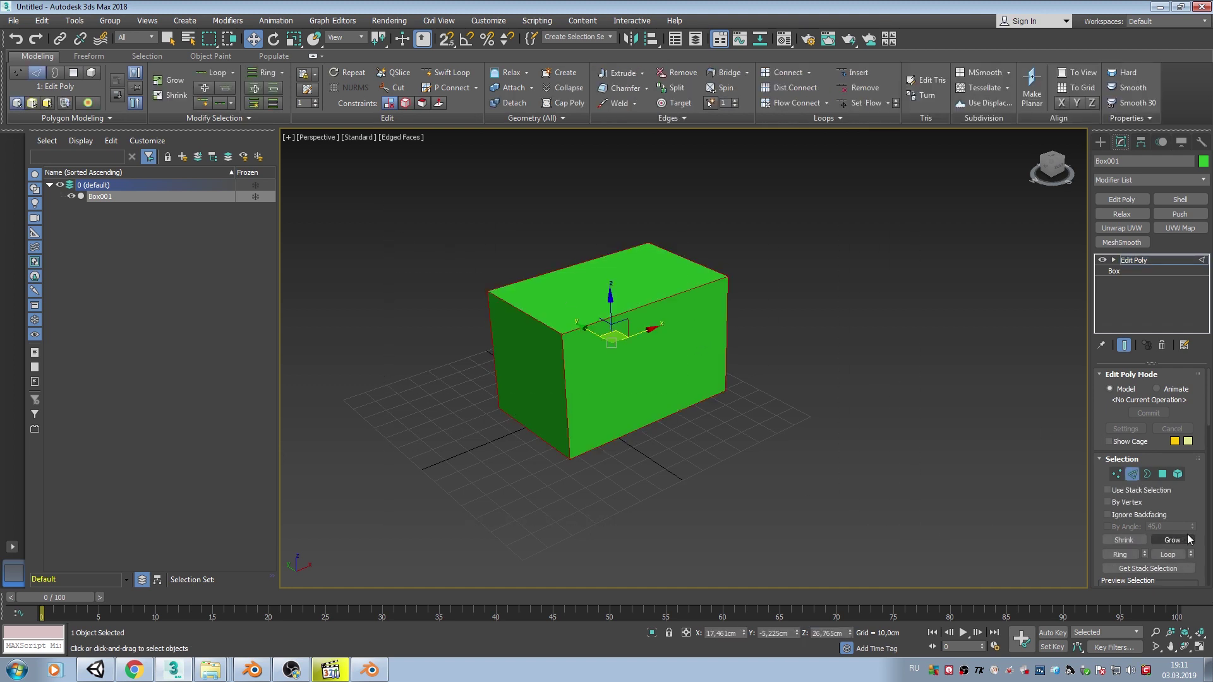
pyautogui.scroll(-3, 1163, 518)
pyautogui.scroll(-3, 1147, 495)
pyautogui.click(1142, 498)
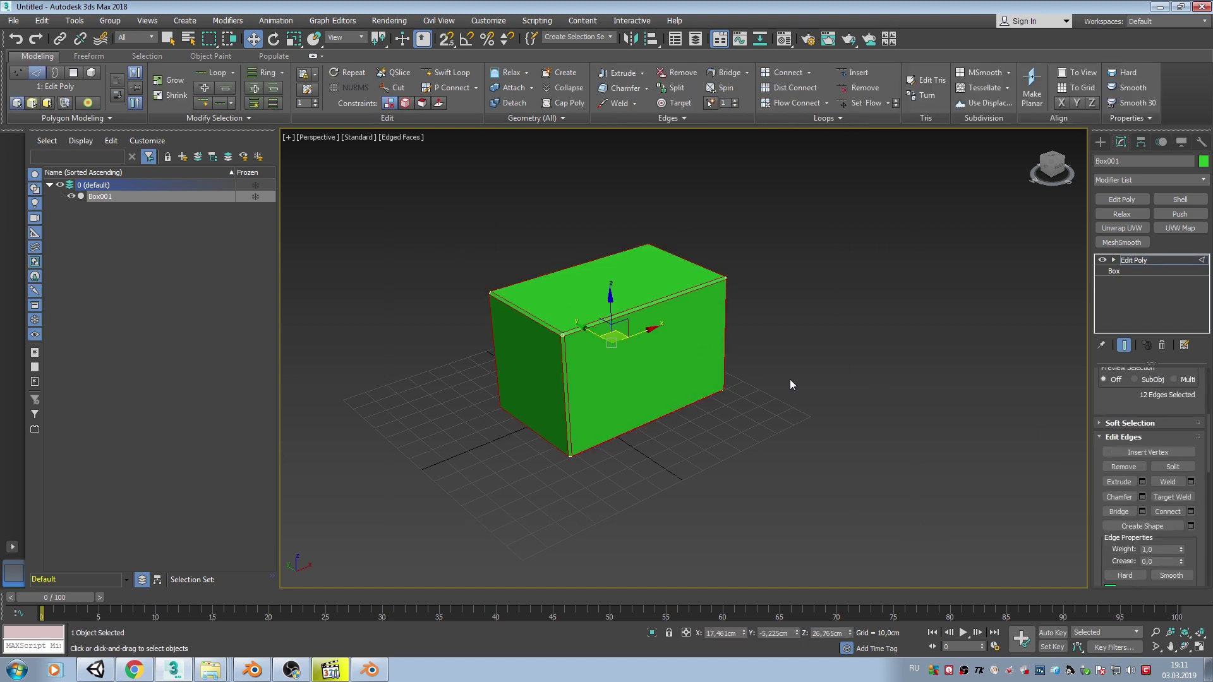
pyautogui.moveTo(696, 383); pyautogui.dragTo(700, 405)
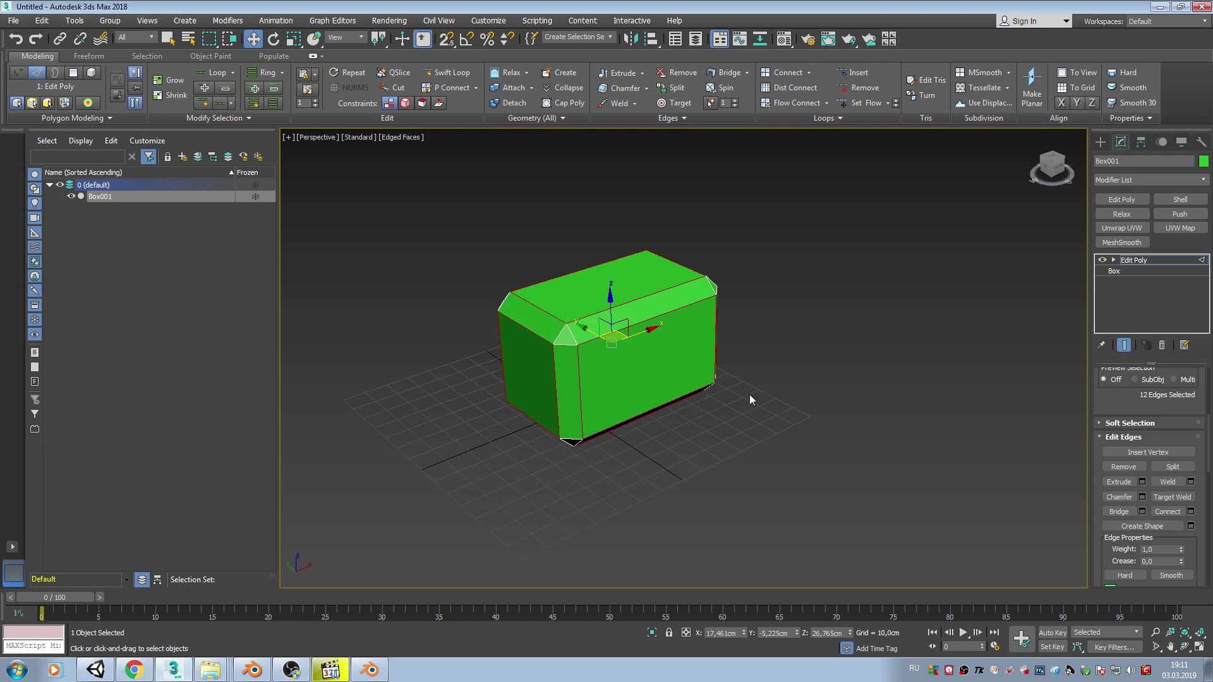
# Return to object level, toggle the chamfer layer off and back on, and add another Edit Poly
pyautogui.click(1128, 260)
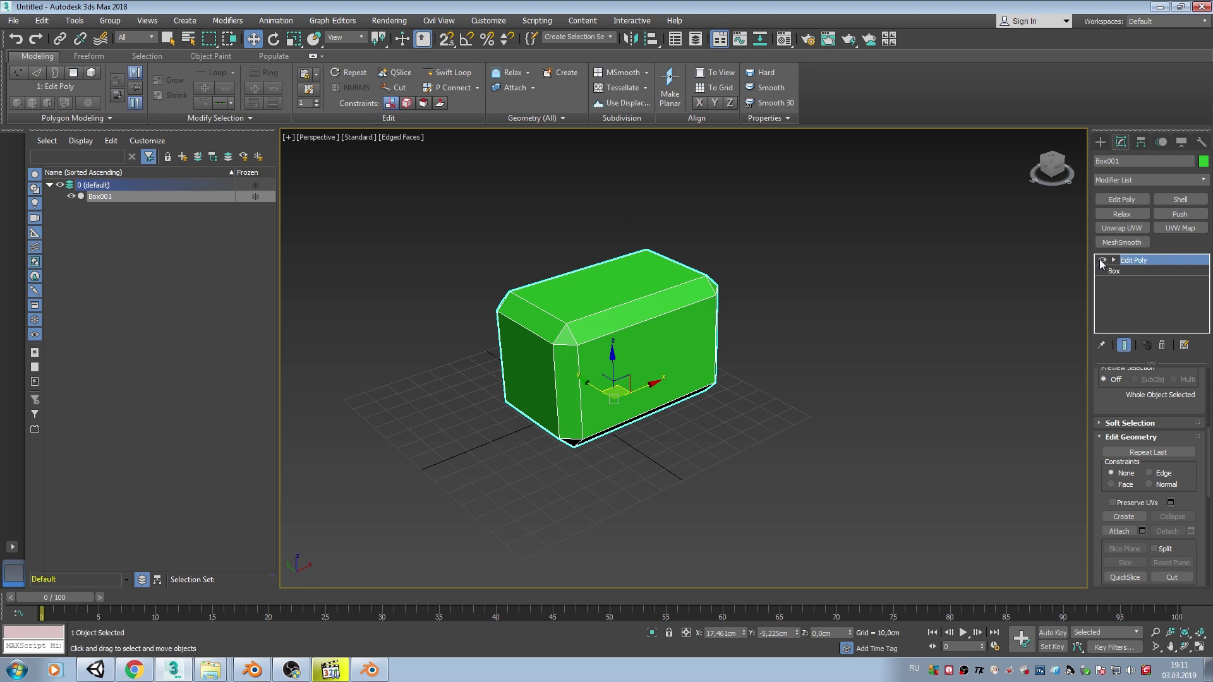
pyautogui.click(1103, 260)
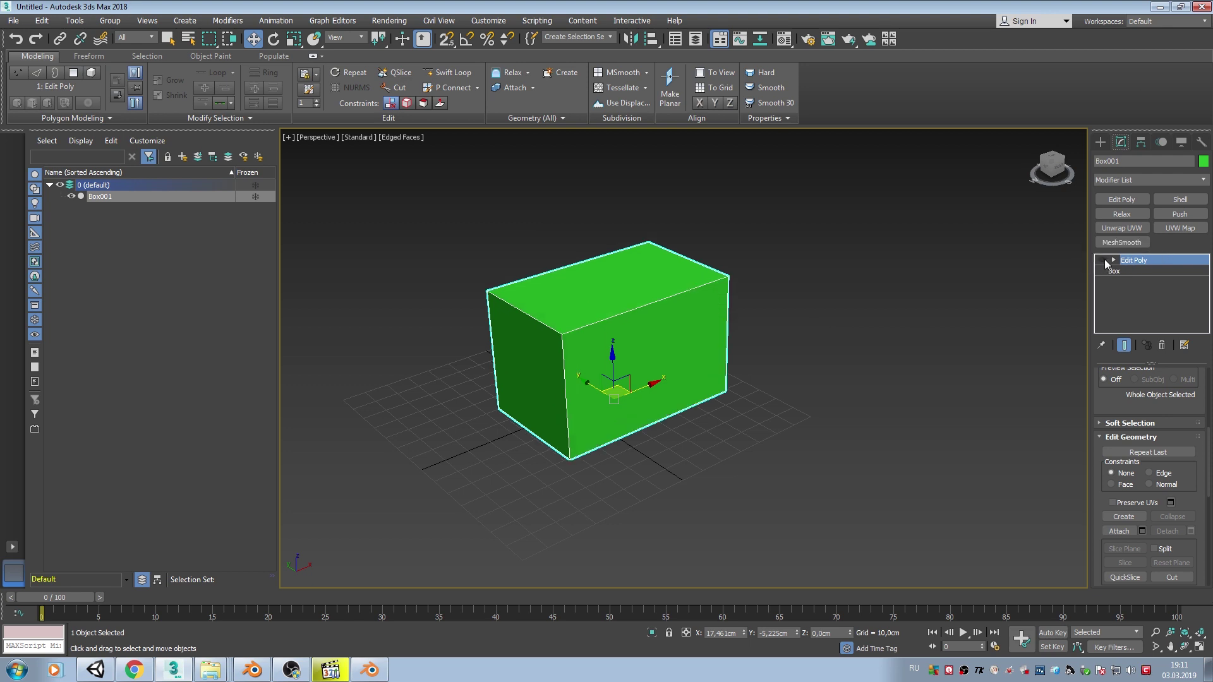
pyautogui.click(1103, 261)
pyautogui.click(1121, 199)
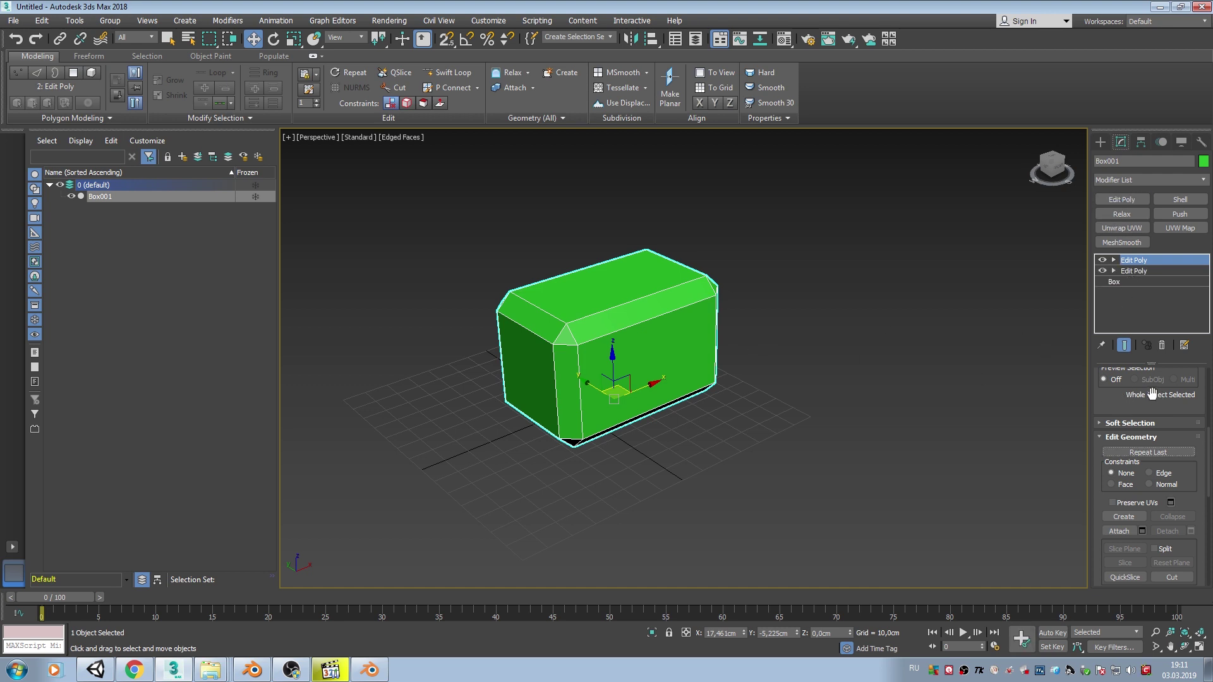
# Extrude the box's top polygon upward, then toggle that Edit Poly layer, leaving it hidden
pyautogui.press('4')
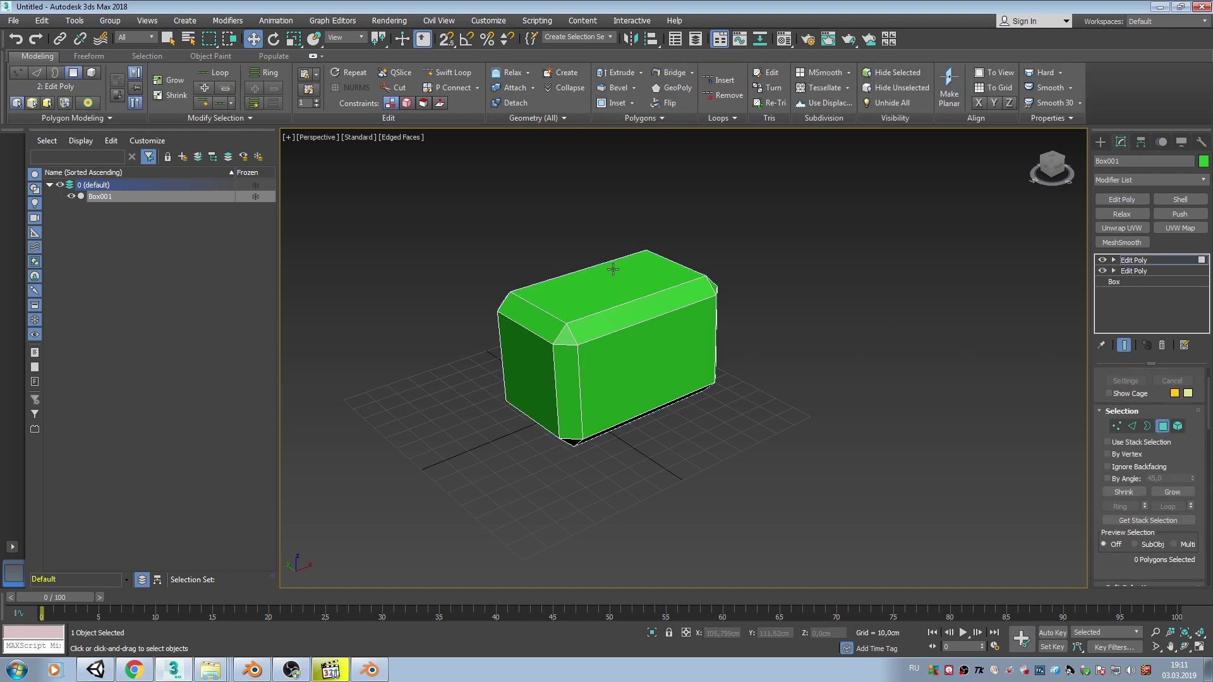
pyautogui.click(611, 273)
pyautogui.scroll(-2, 1166, 496)
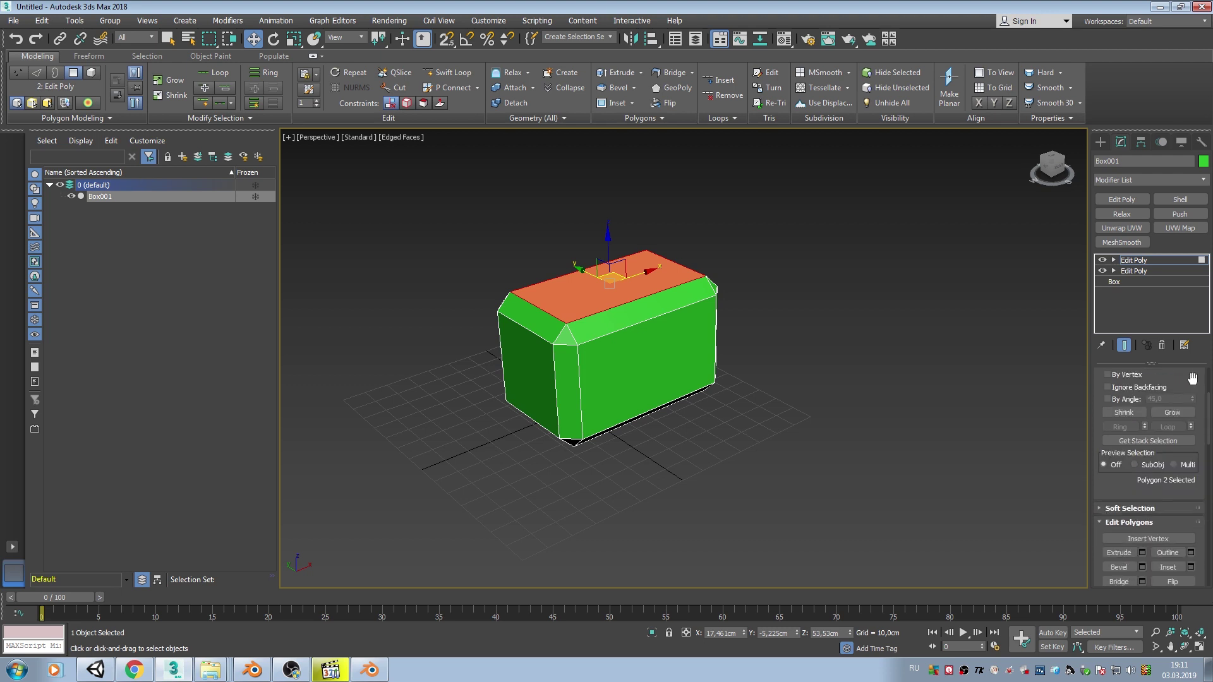
pyautogui.scroll(-3, 1140, 483)
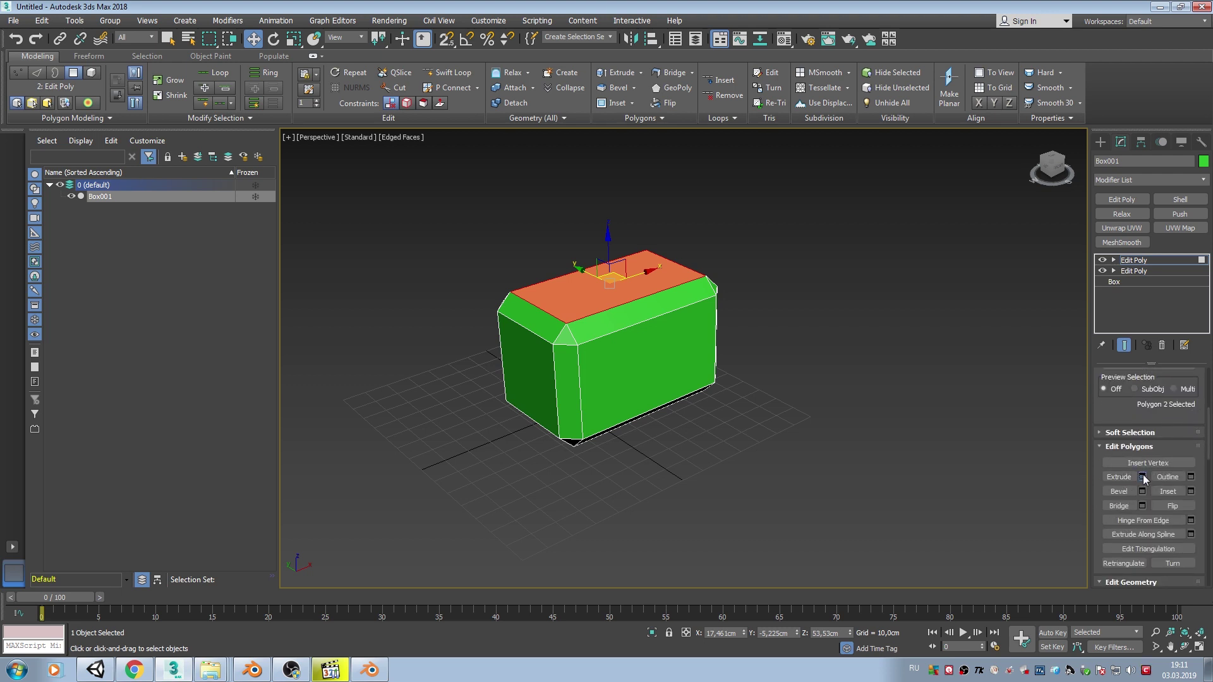
pyautogui.moveTo(693, 379); pyautogui.dragTo(696, 374)
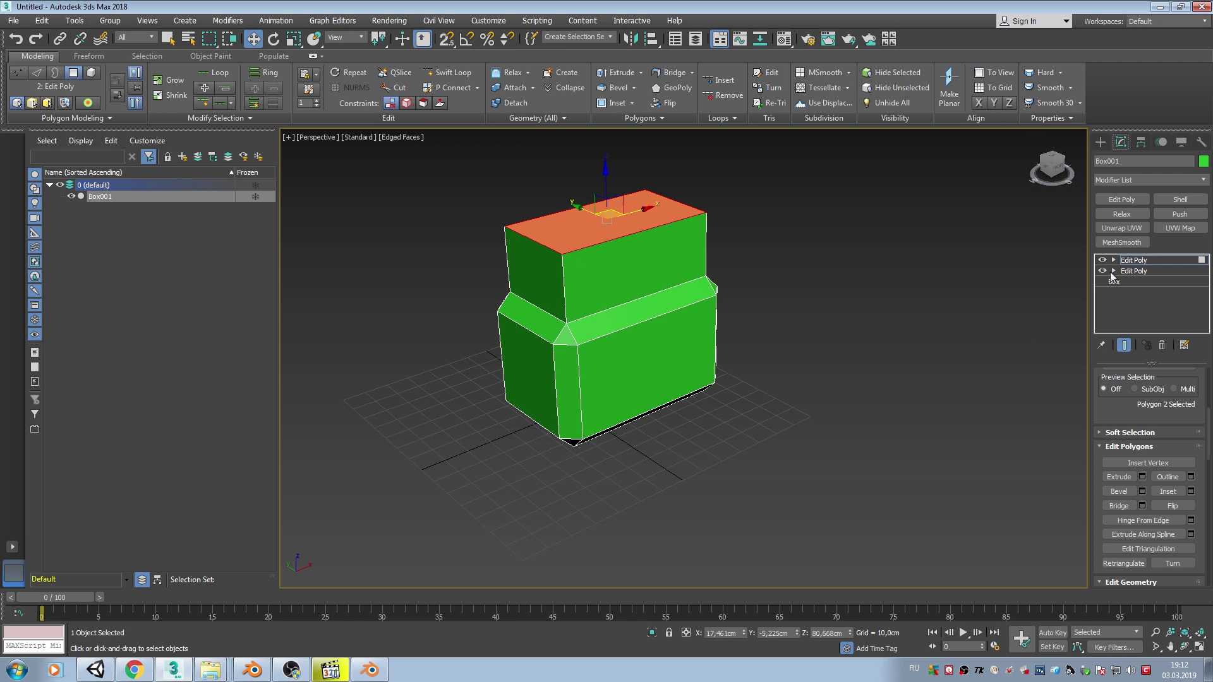
pyautogui.click(1104, 261)
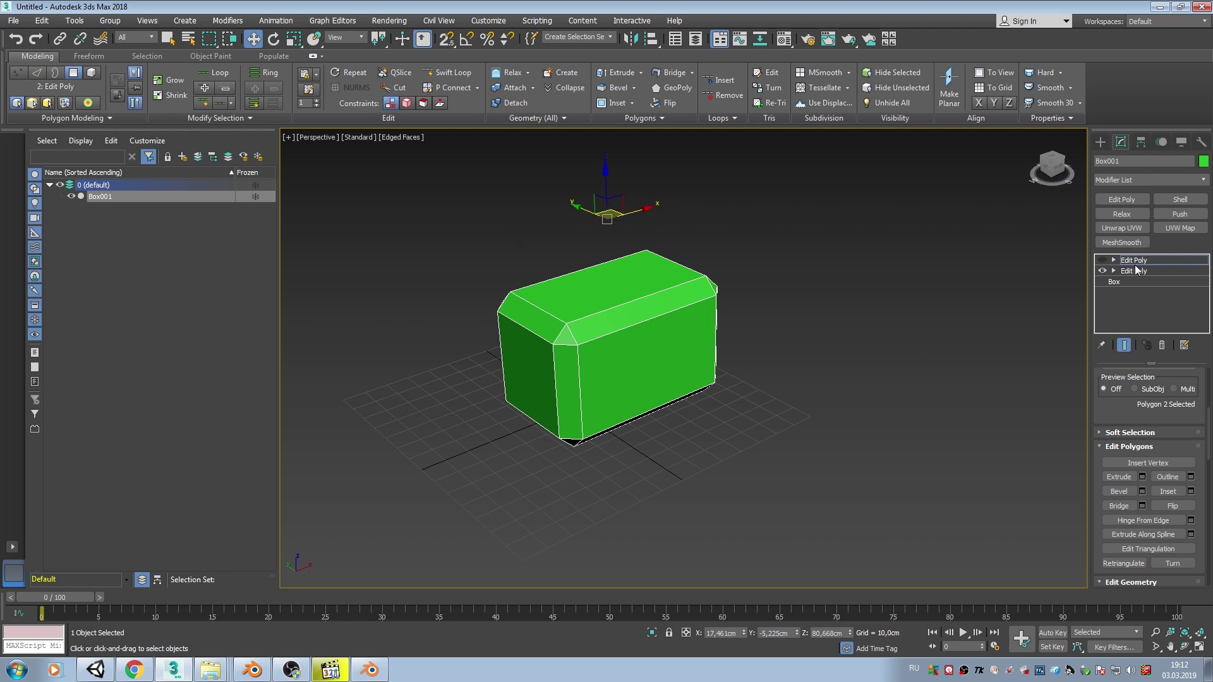
pyautogui.click(1103, 260)
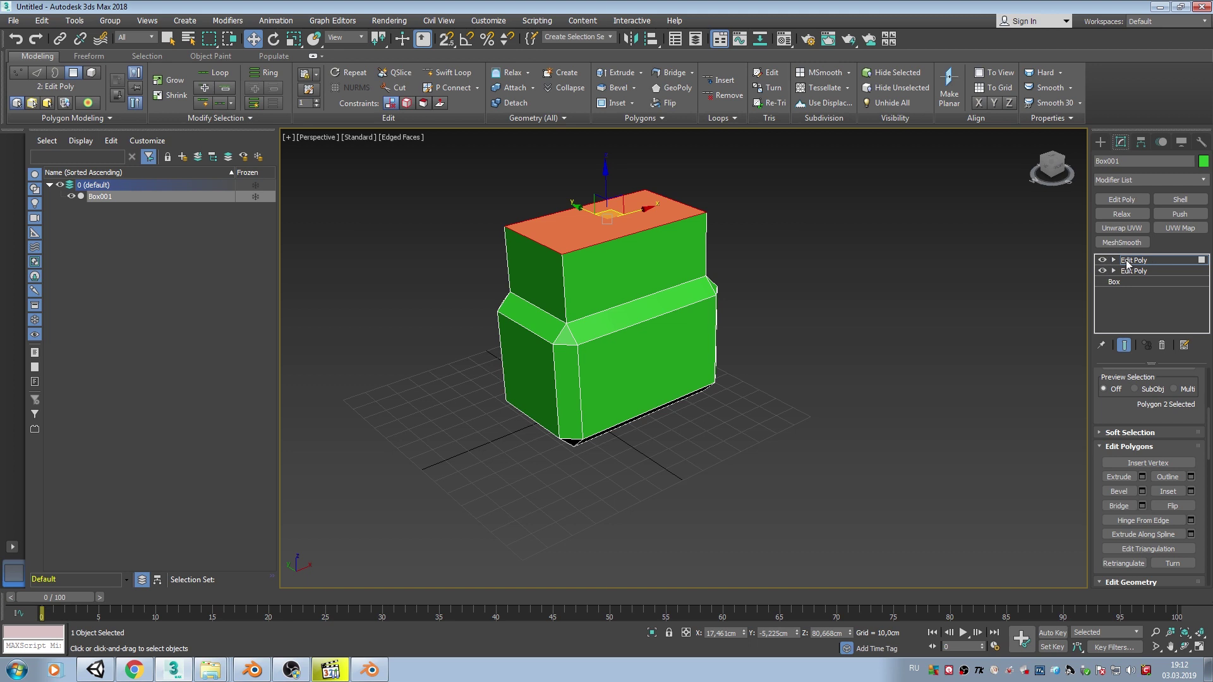
pyautogui.click(1102, 261)
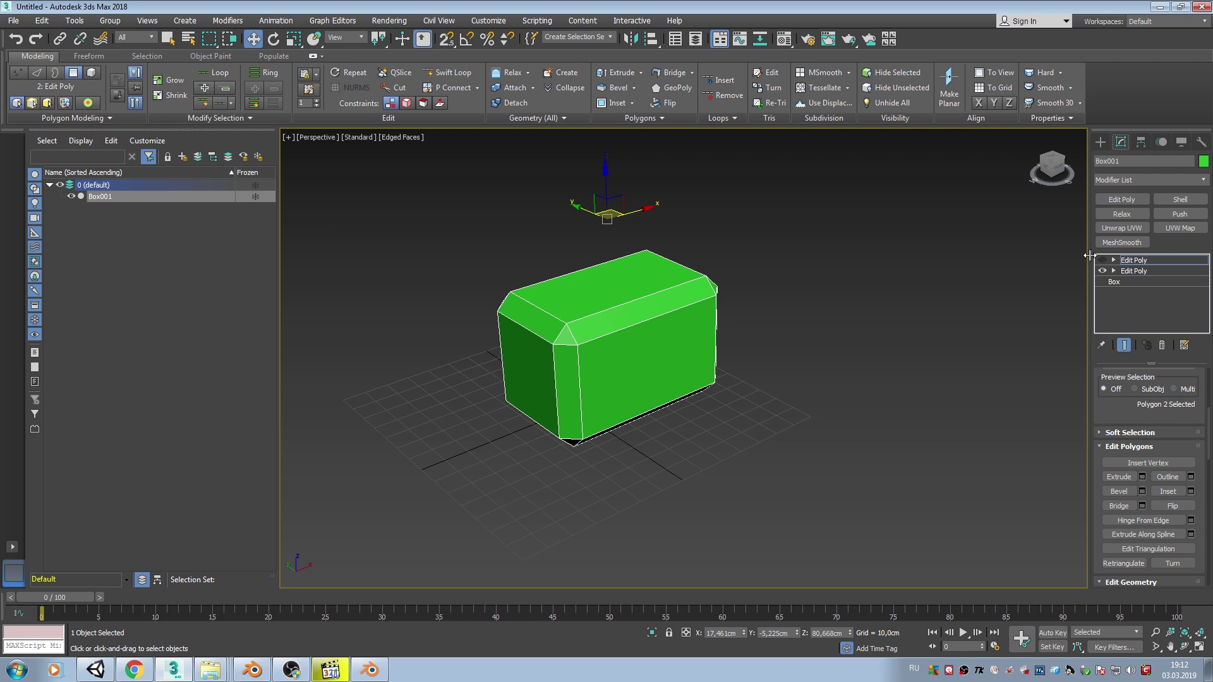
# Stack further Edit Poly modifiers on the box, toggling the top one off and back on
pyautogui.click(1138, 197)
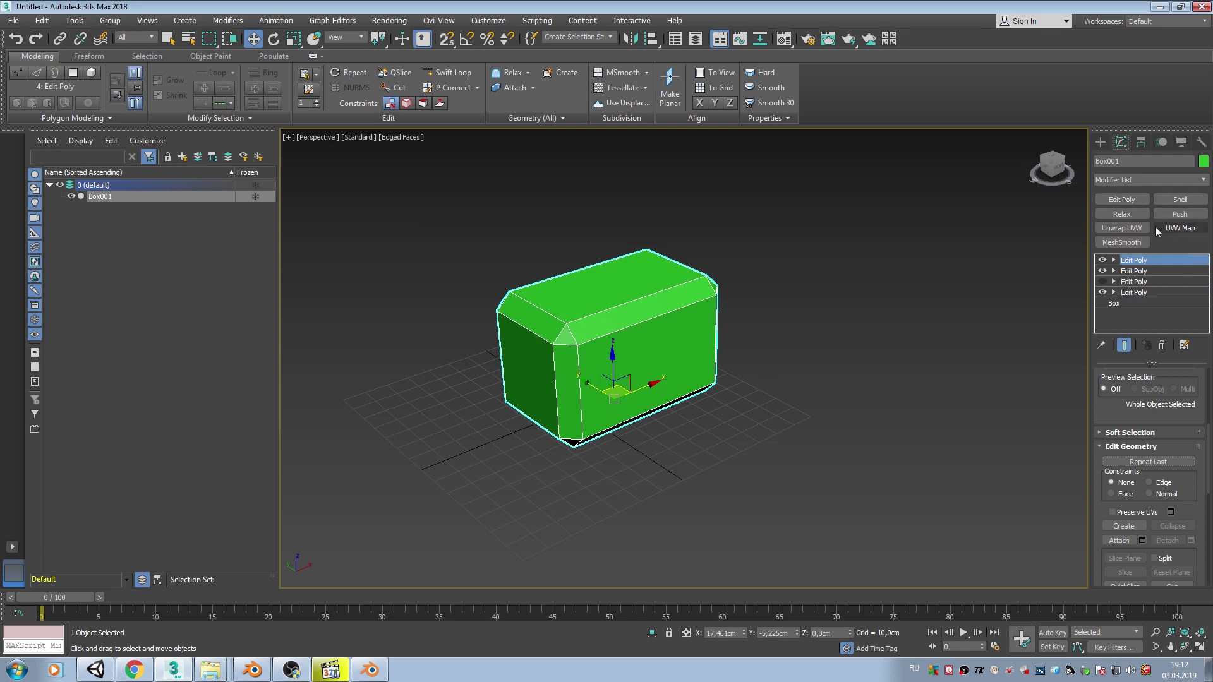
pyautogui.click(1130, 200)
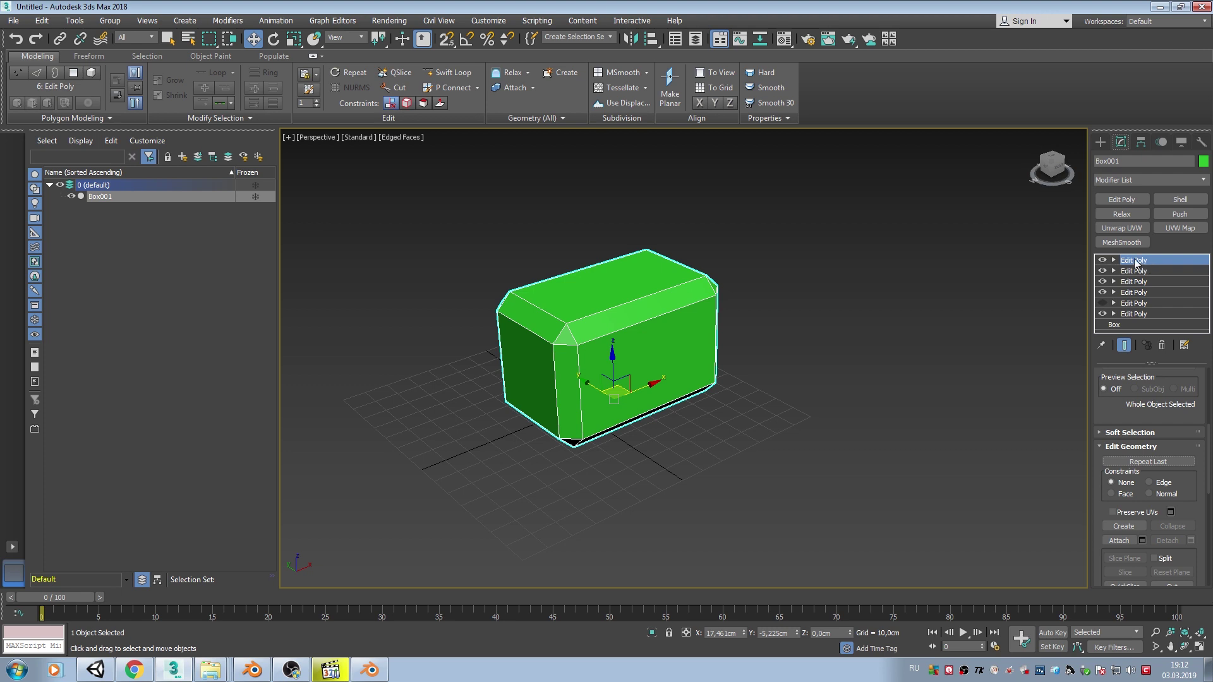
pyautogui.click(1101, 261)
pyautogui.click(1102, 261)
# In Blender, browse the default cube's Add Modifier list without adding anything, then deselect the cube
pyautogui.click(369, 671)
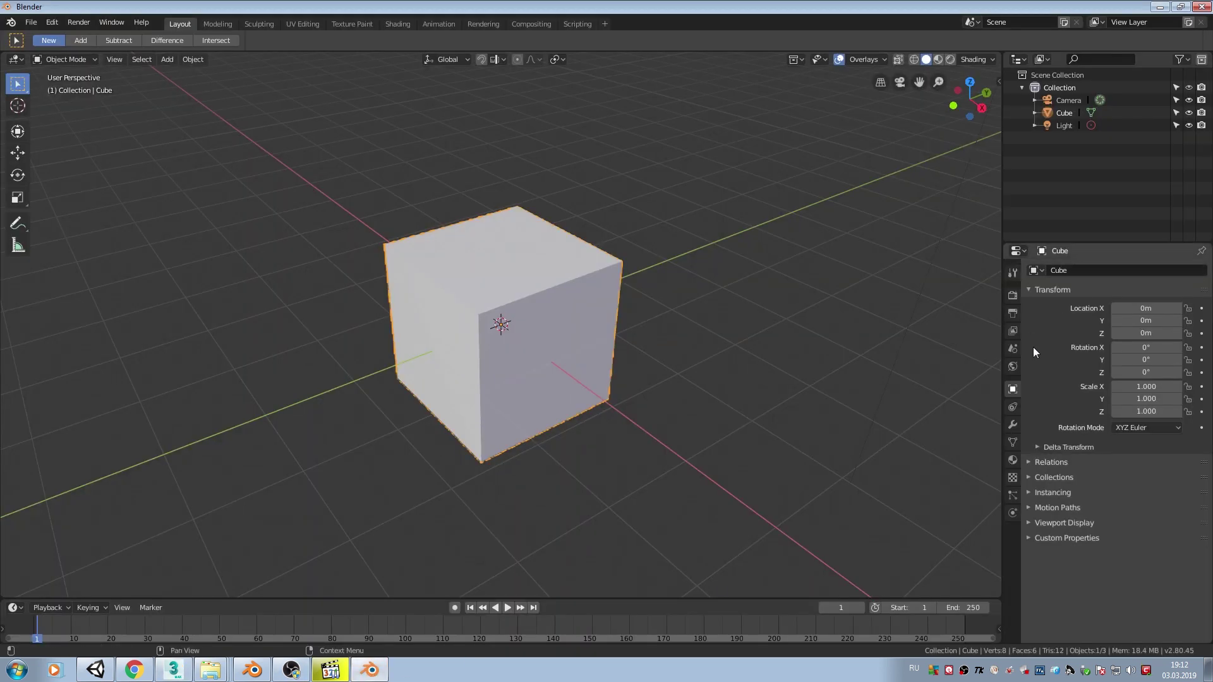
pyautogui.click(1016, 424)
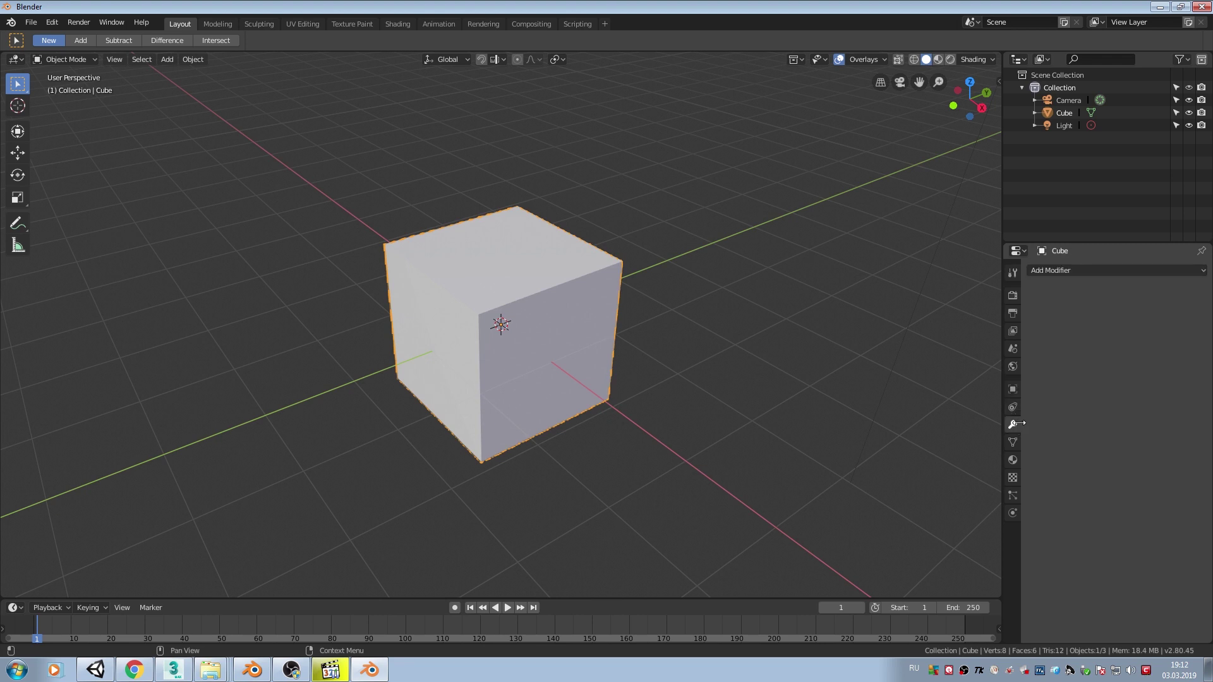
pyautogui.click(1083, 267)
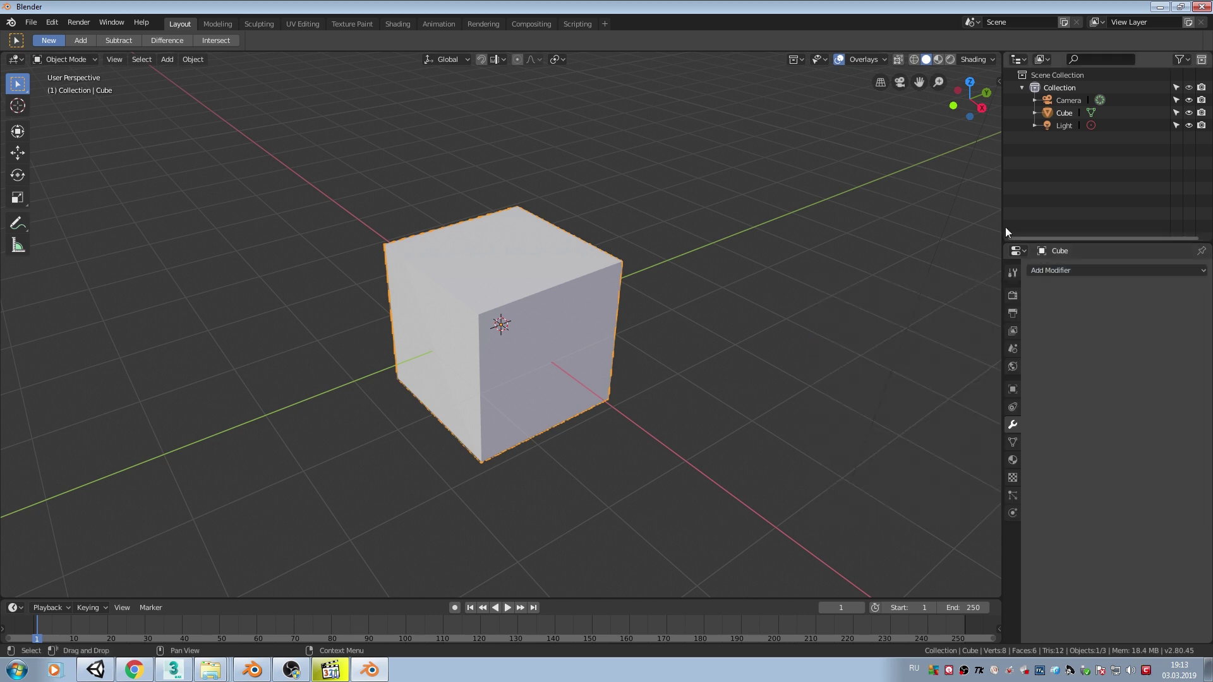
pyautogui.click(218, 191)
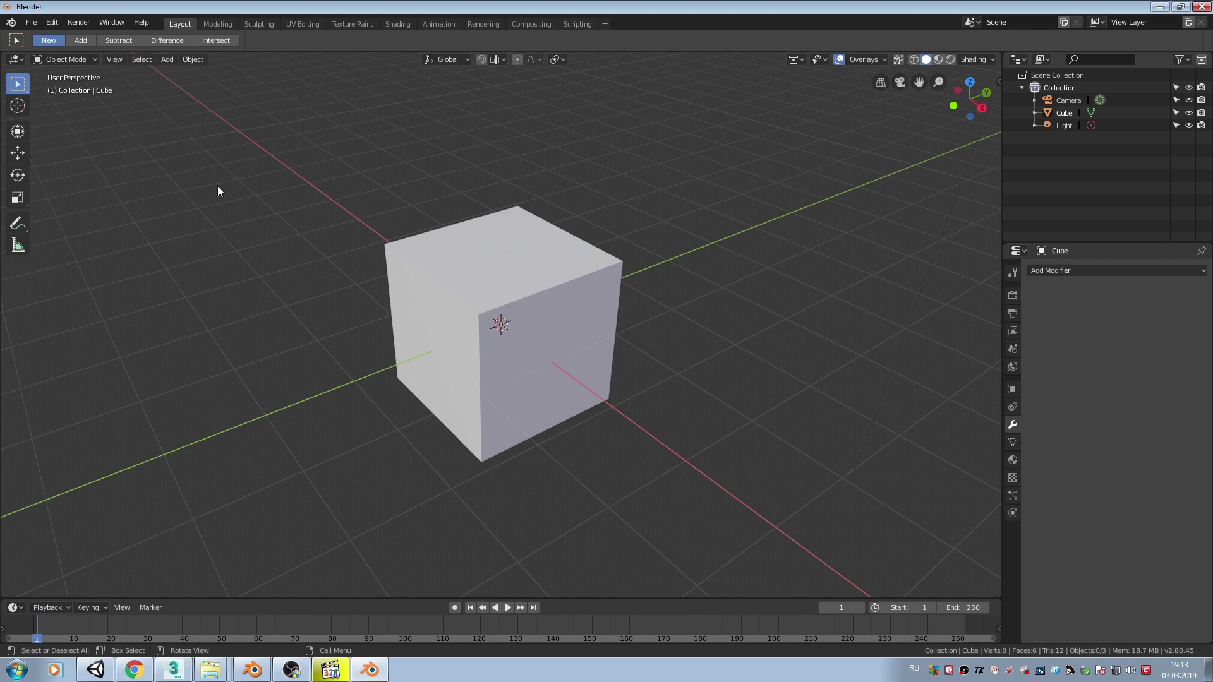
pyautogui.click(33, 21)
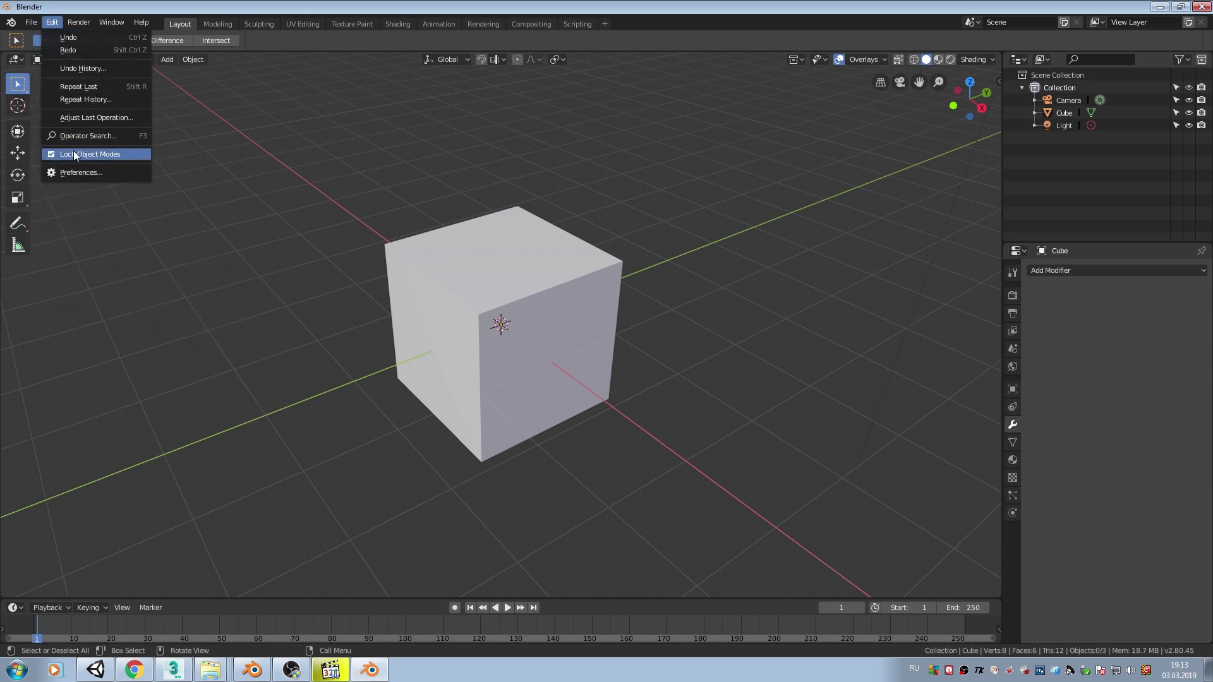
# Enable the testing add-on Object: KTX Mesh Versions in Preferences and open the viewport sidebar
pyautogui.click(81, 173)
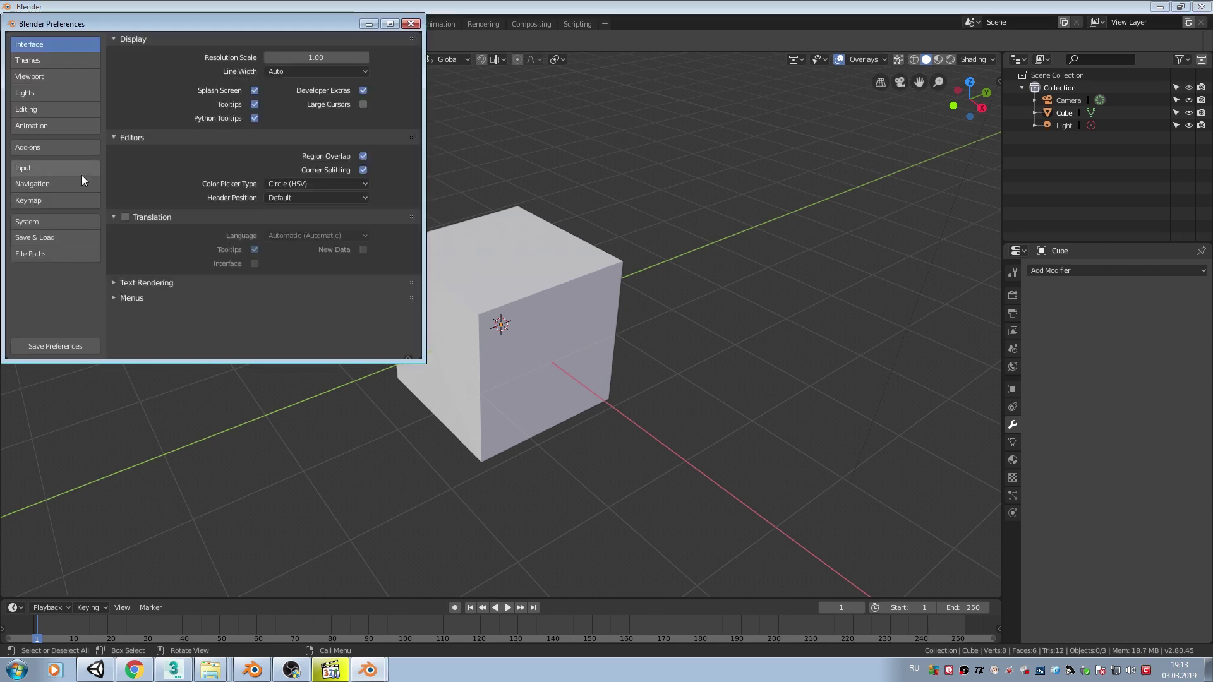
pyautogui.click(28, 146)
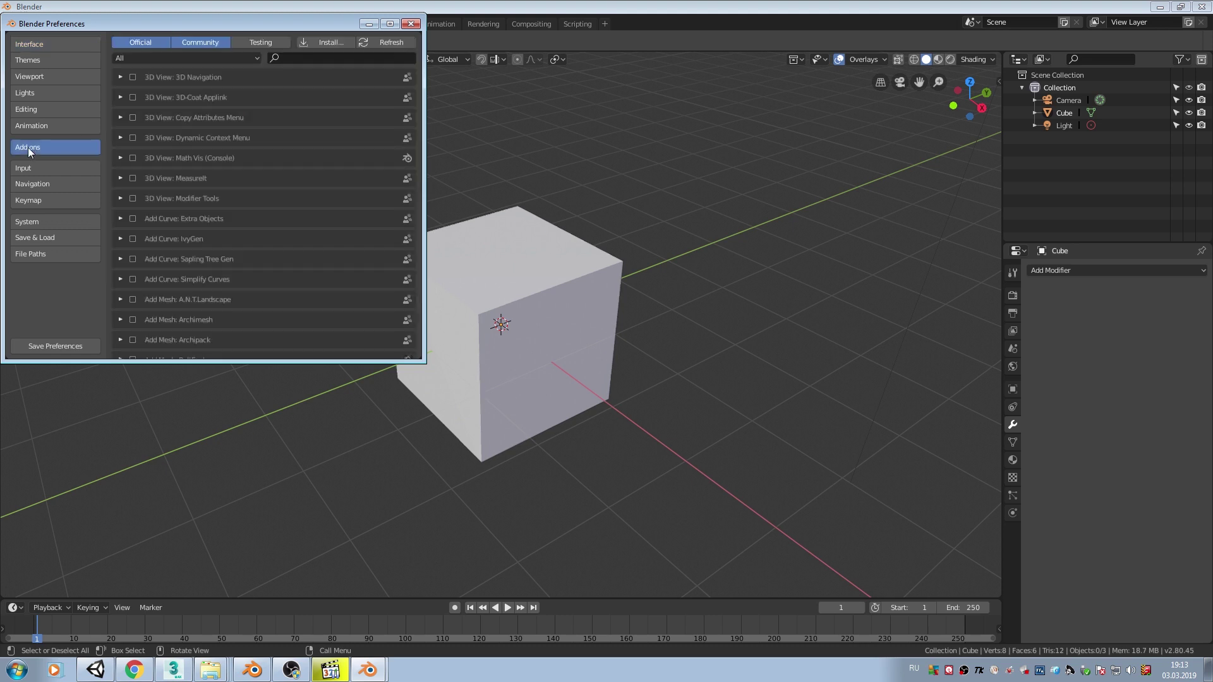
pyautogui.click(256, 43)
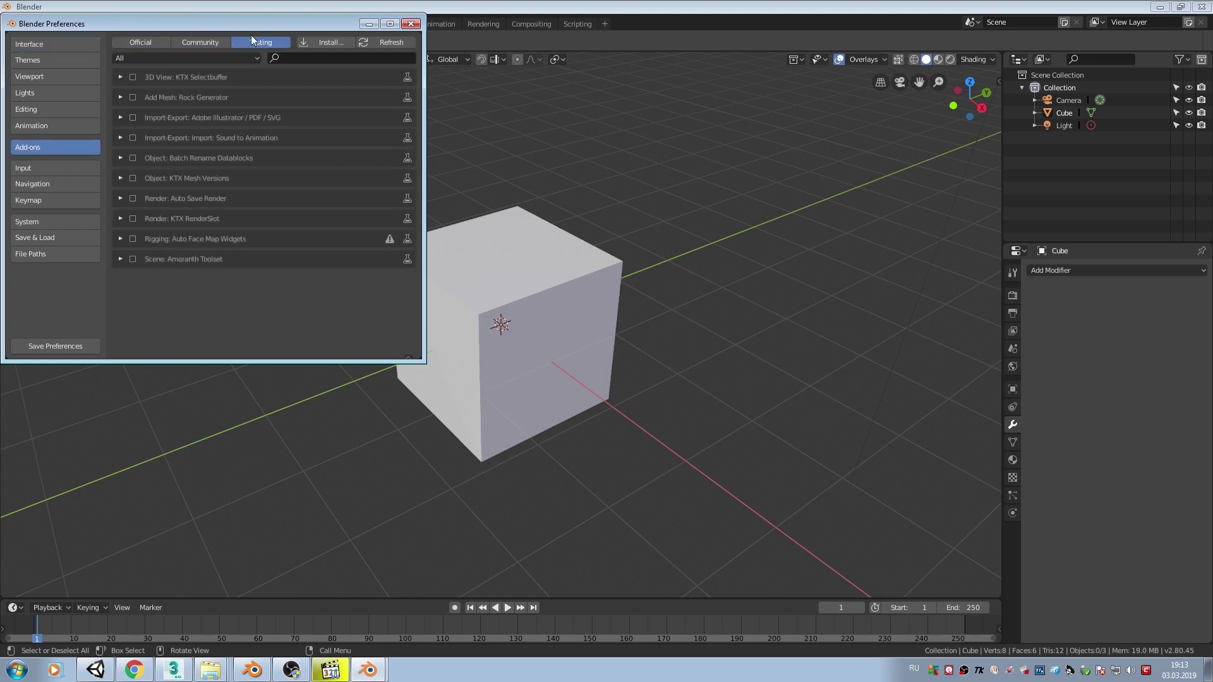
pyautogui.moveTo(294, 24); pyautogui.dragTo(345, 40)
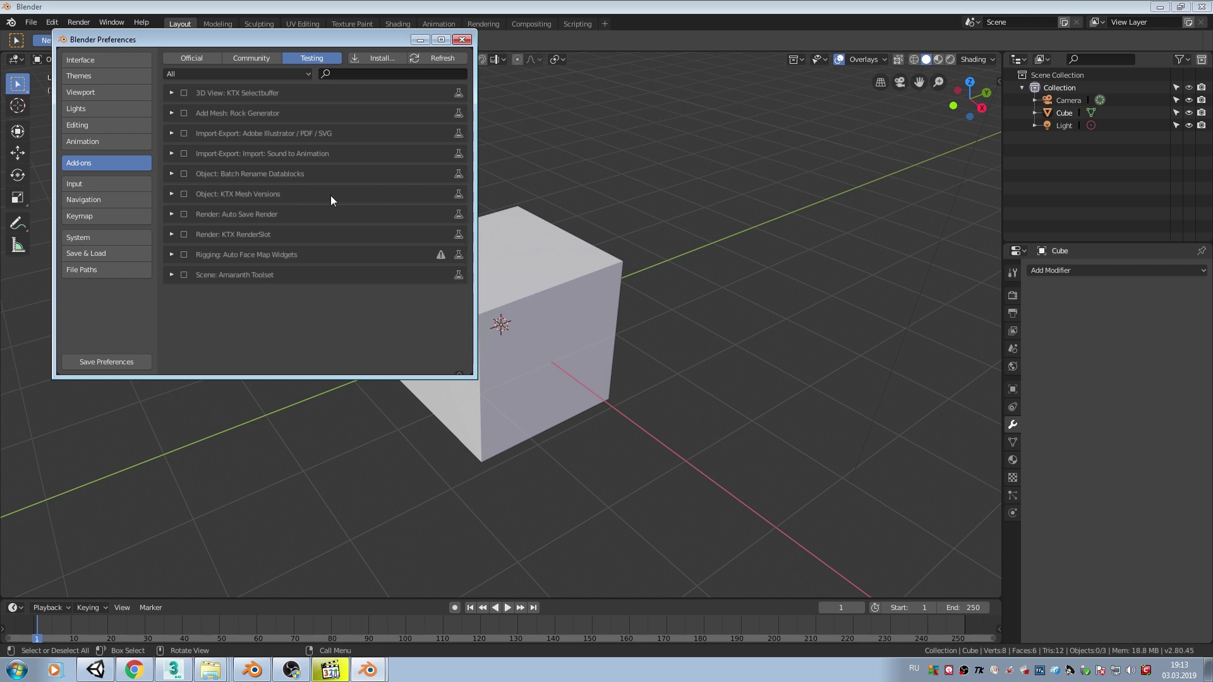
pyautogui.click(184, 194)
pyautogui.moveTo(999, 81); pyautogui.dragTo(924, 83)
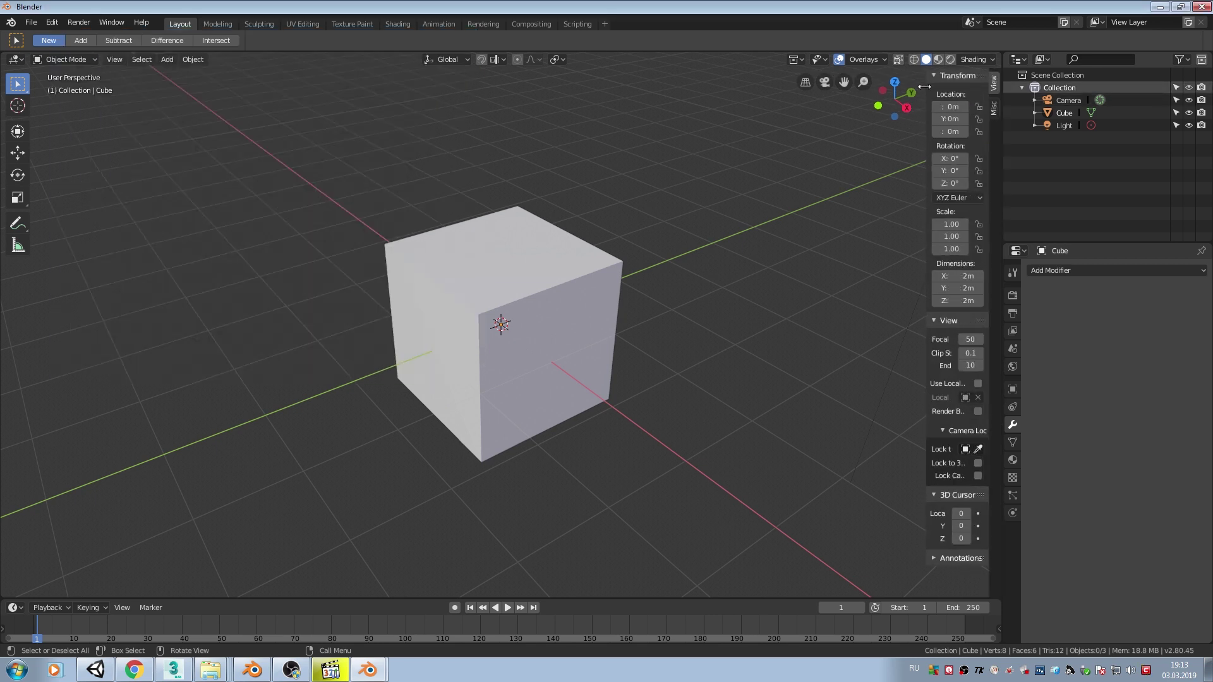
# In the sidebar's KTX Mesh Versions panel, initialise versioning on the cube and create version Cube.001
pyautogui.click(995, 107)
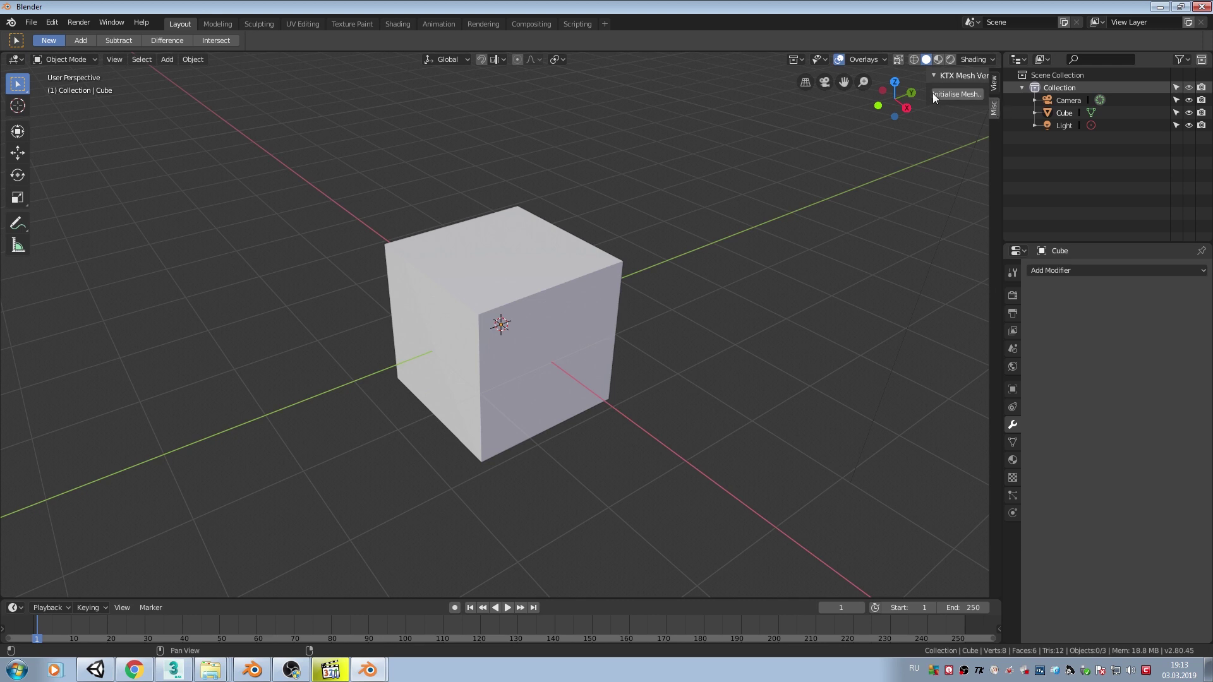
pyautogui.moveTo(927, 85); pyautogui.dragTo(856, 84)
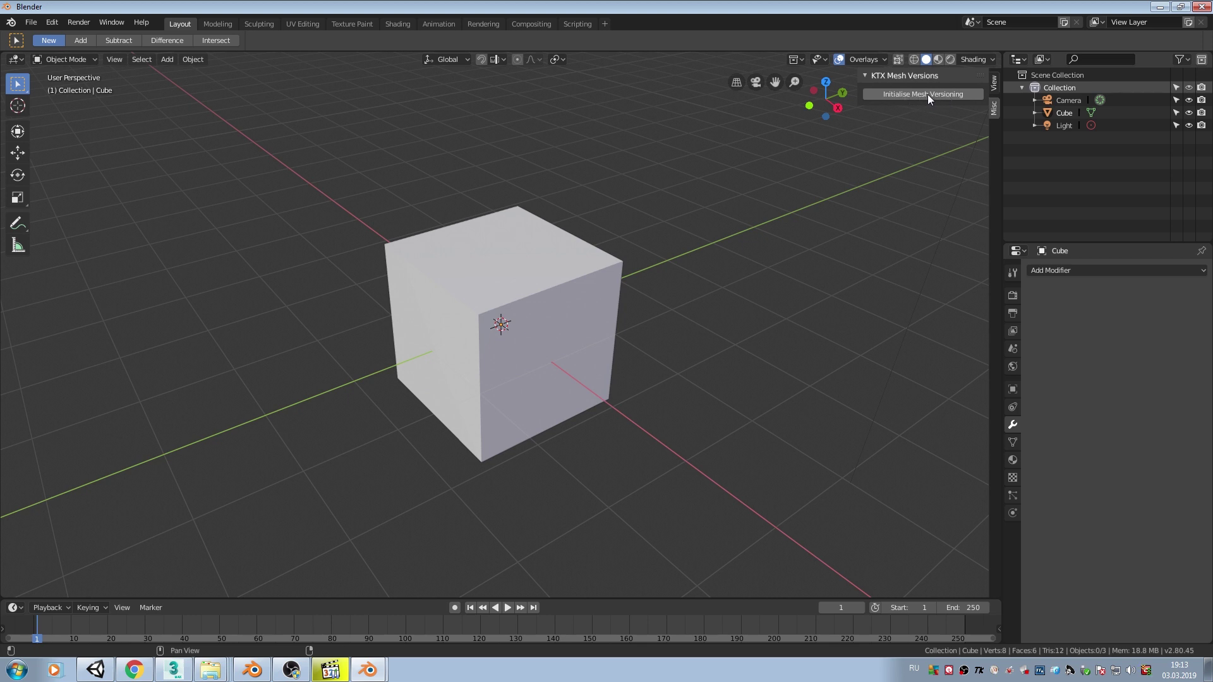
pyautogui.click(548, 266)
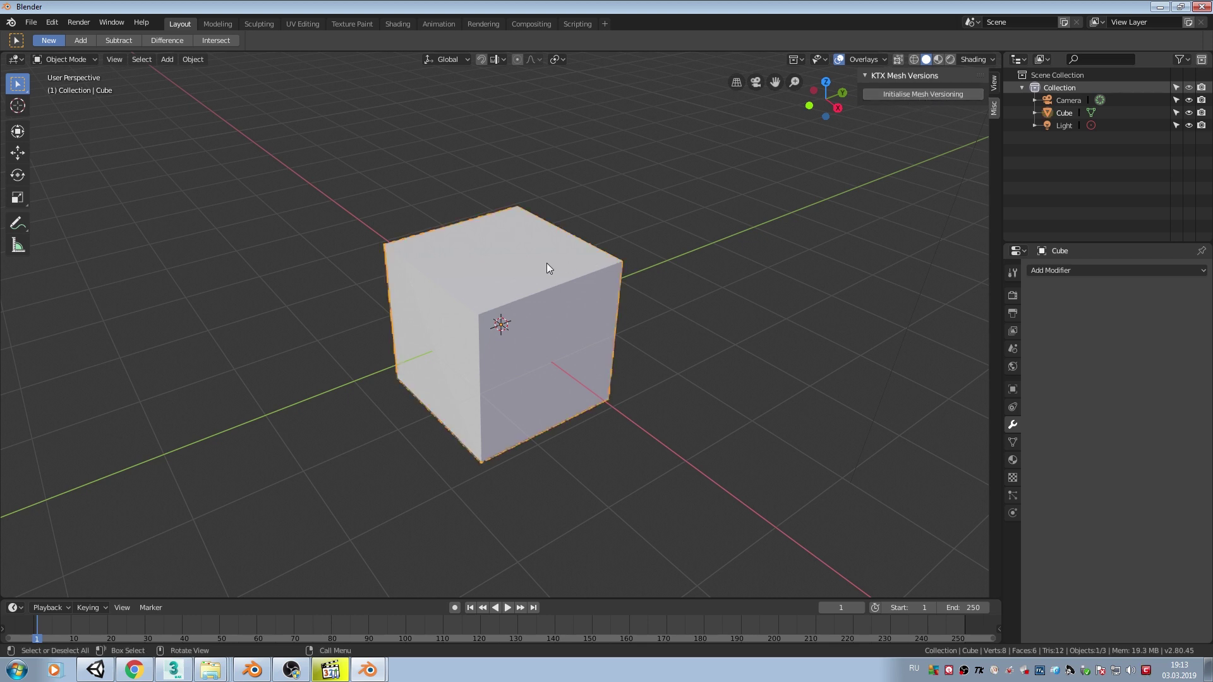
pyautogui.click(910, 92)
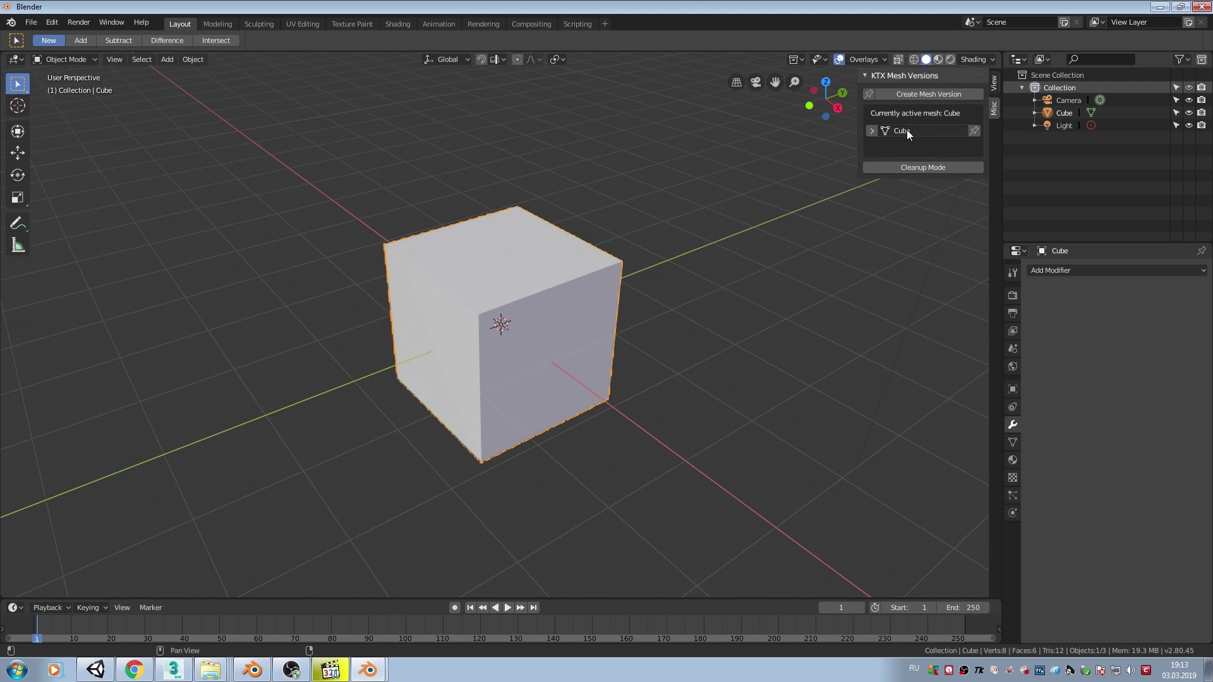
pyautogui.click(872, 131)
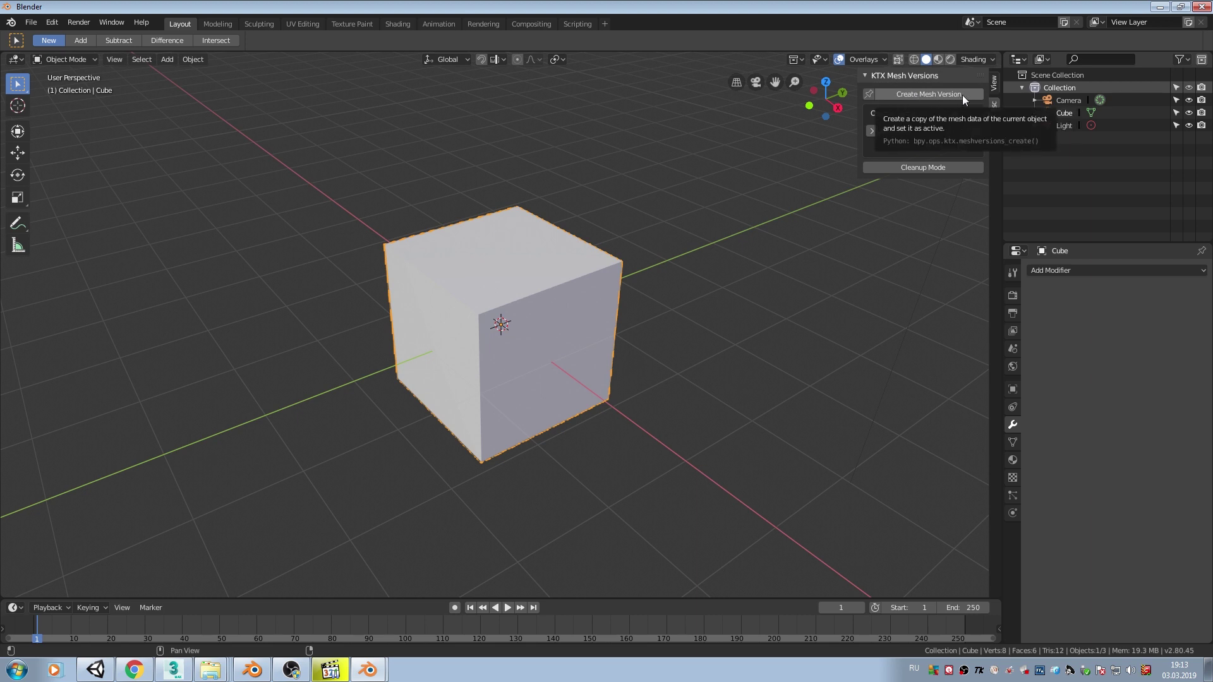
pyautogui.click(928, 94)
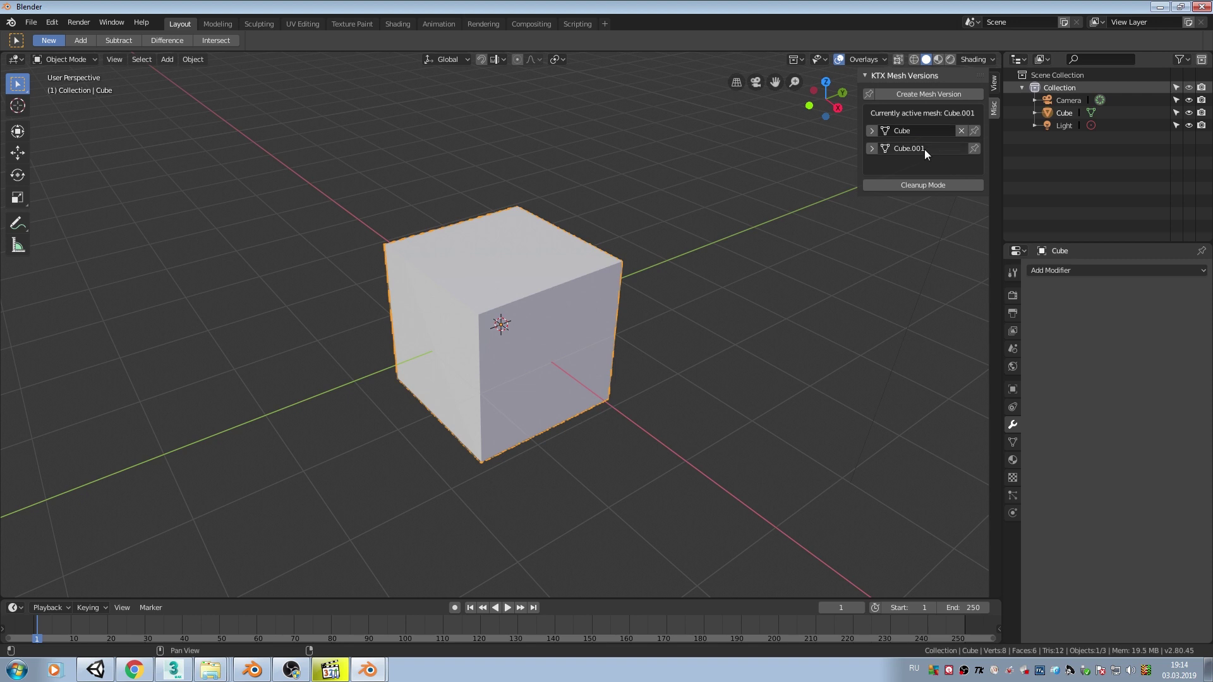
# Edit the Cube.001 version's name, then make Cube.001 the active mesh version
pyautogui.click(924, 151)
pyautogui.click(908, 132)
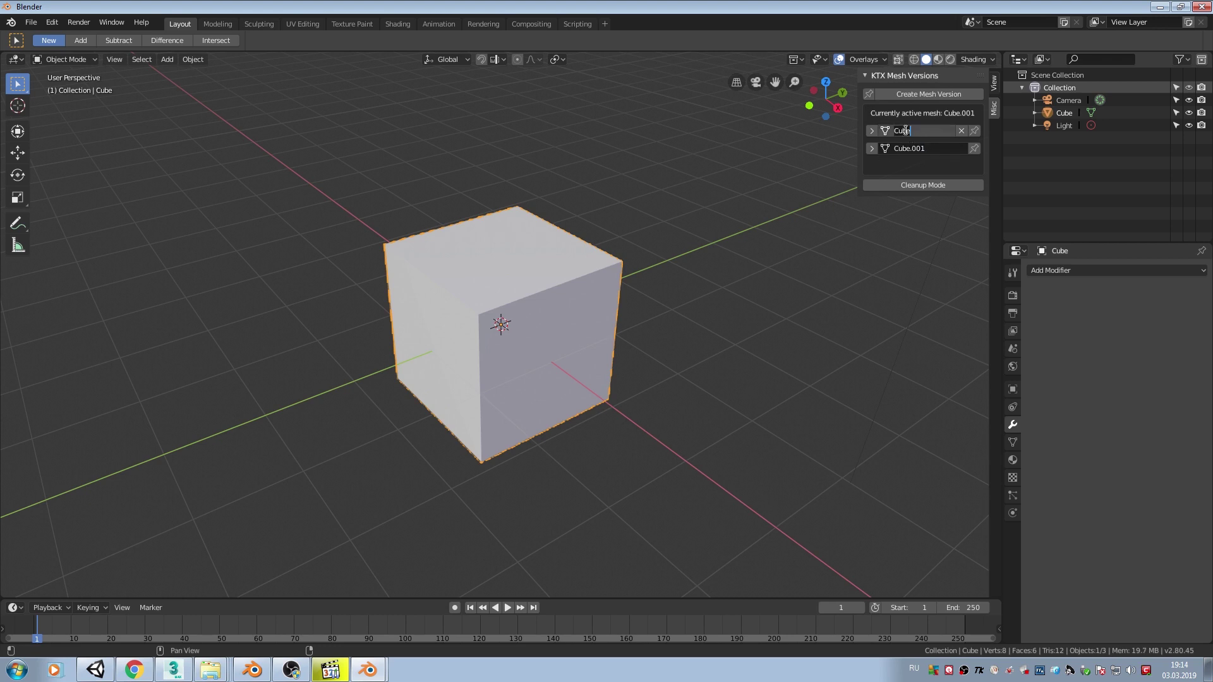
pyautogui.click(871, 131)
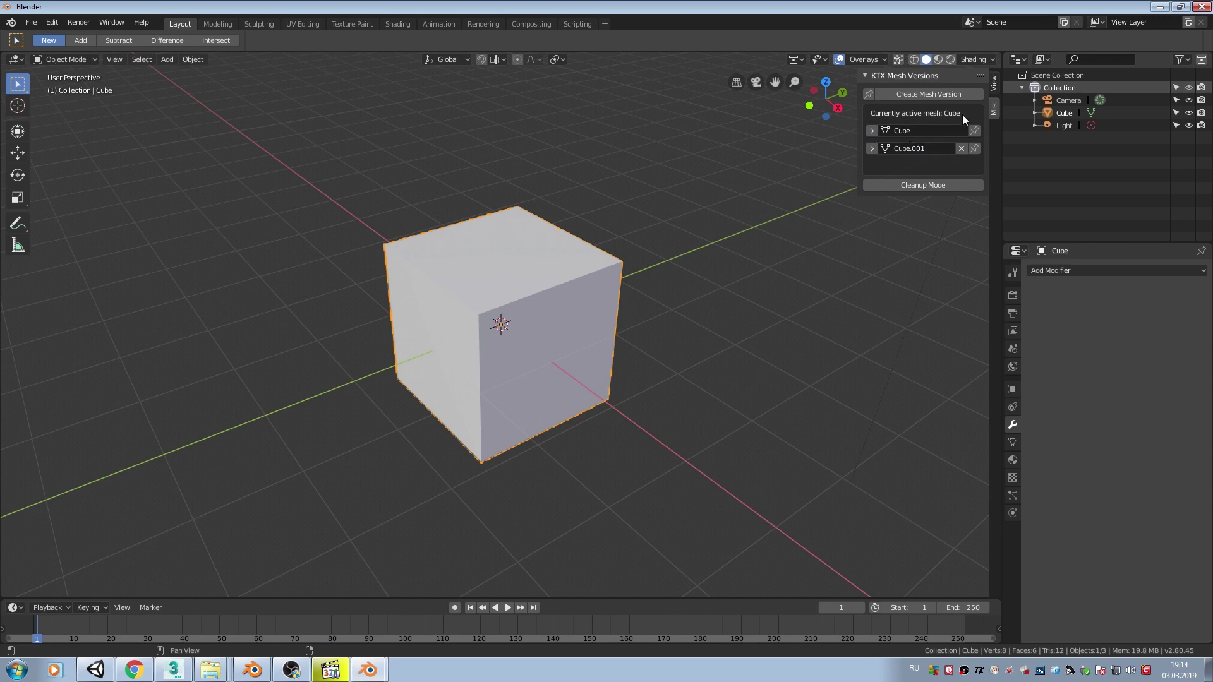
pyautogui.click(872, 149)
# Bevel all of Cube.001's edges with 3 segments and amount 0.378, then switch back to plain Cube
pyautogui.press('Tab')
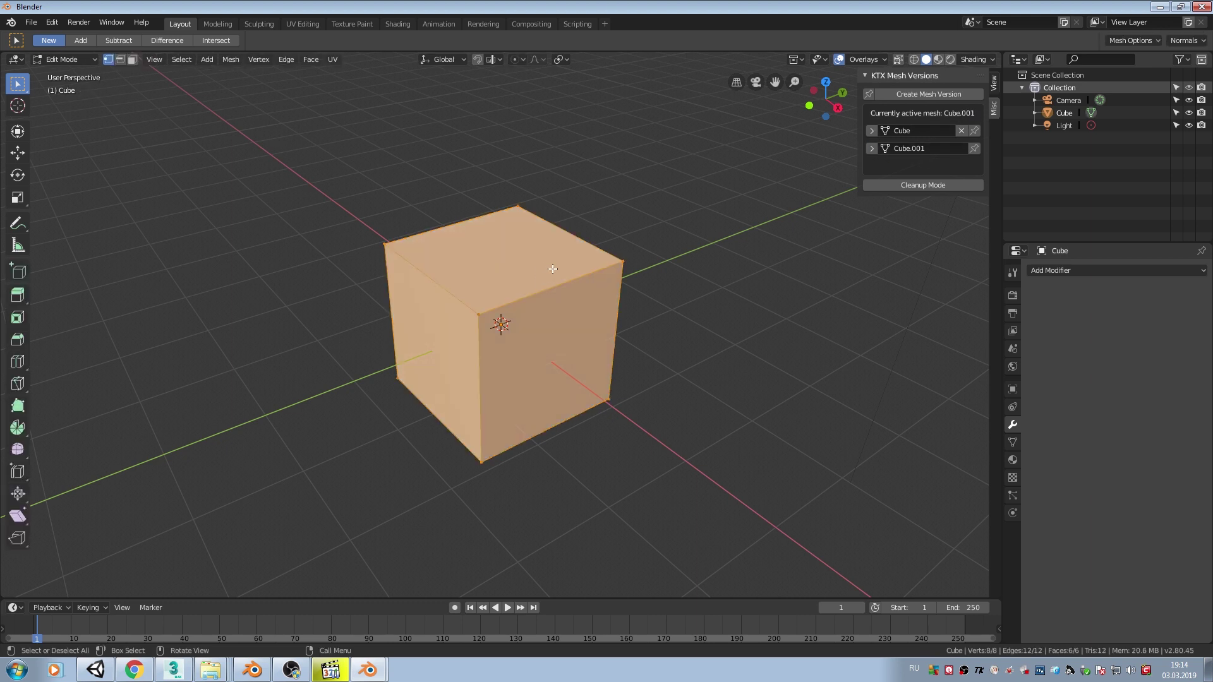
pyautogui.hotkey('ctrl', 'b')
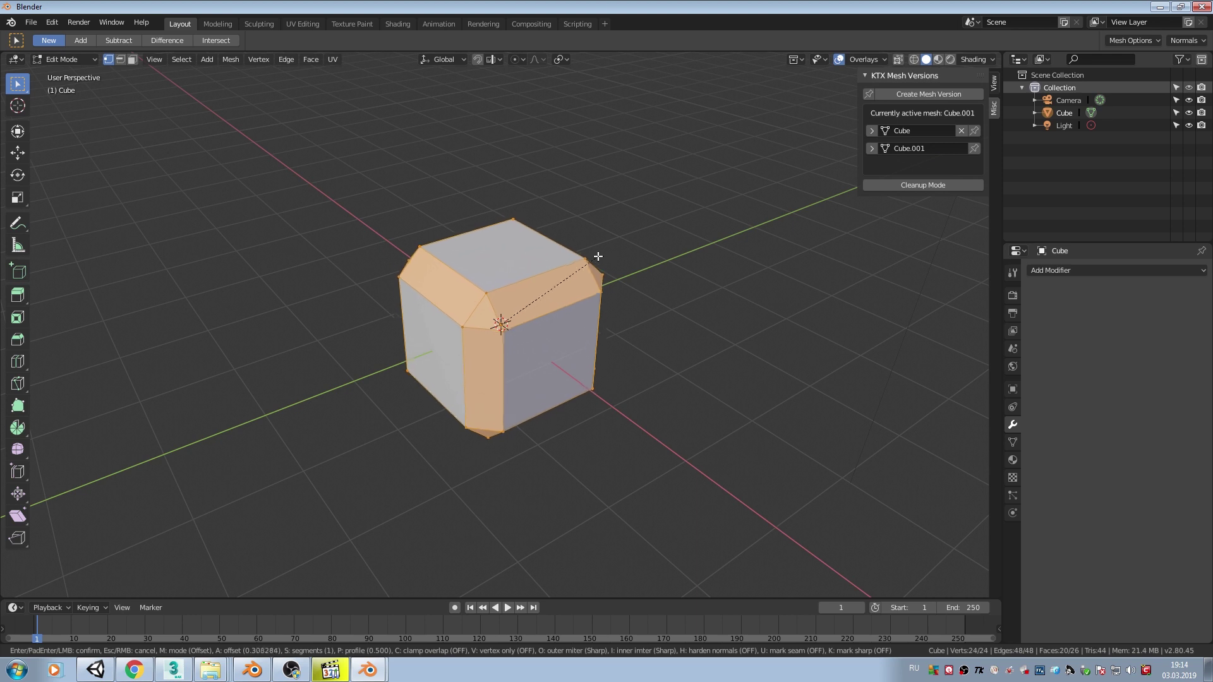
pyautogui.click(572, 278)
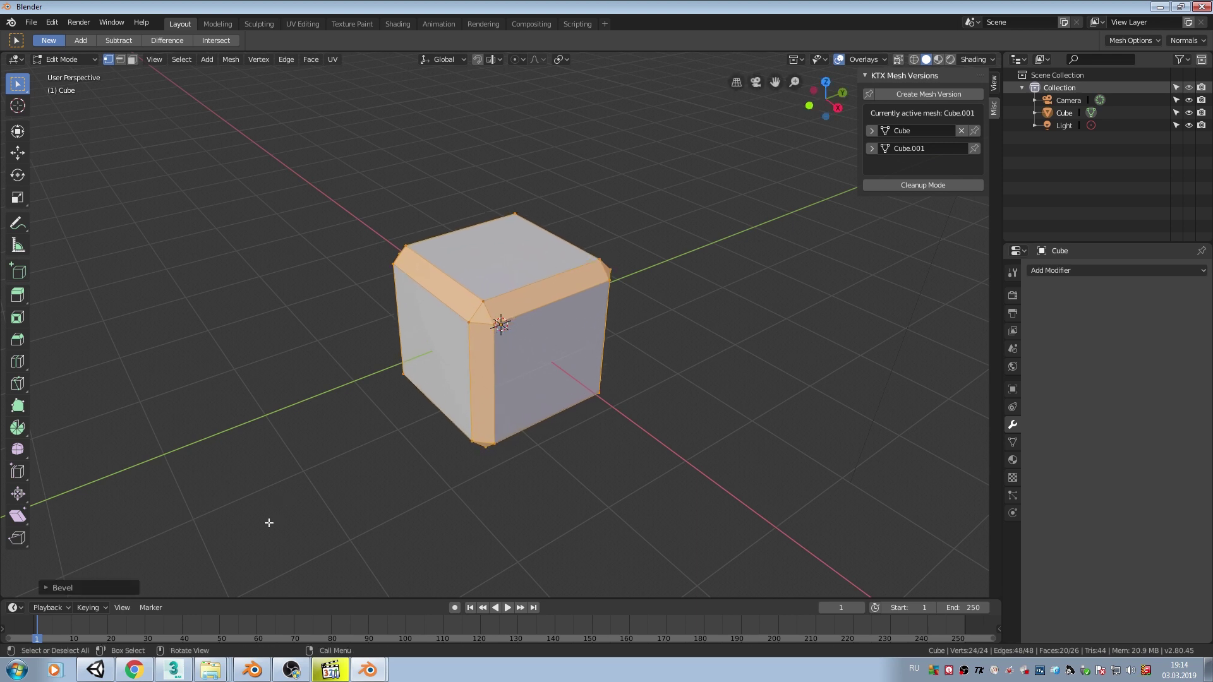
pyautogui.click(51, 584)
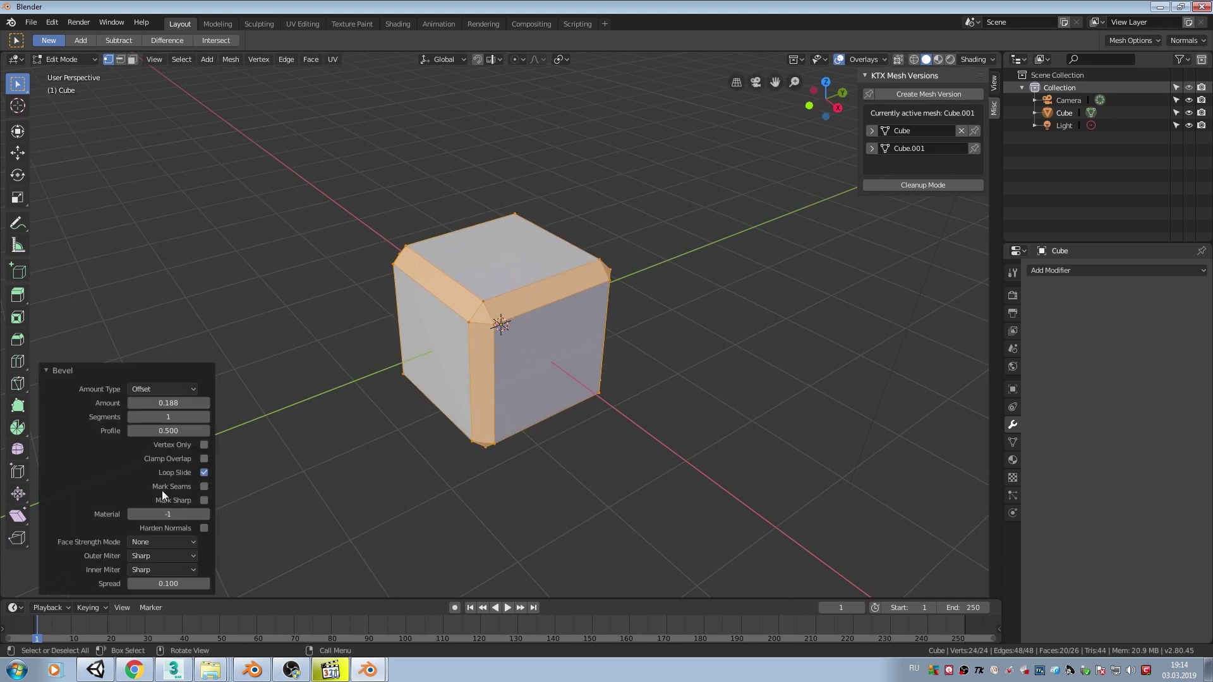
pyautogui.click(206, 417)
pyautogui.click(206, 417)
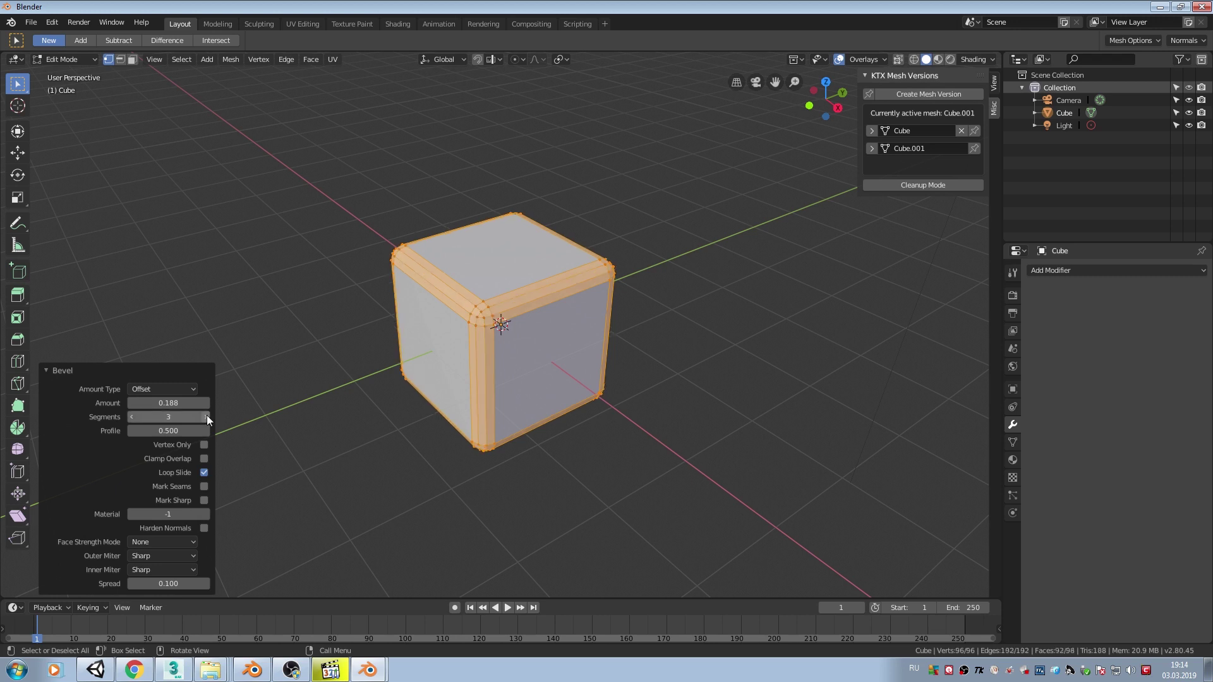
pyautogui.moveTo(206, 403); pyautogui.dragTo(252, 403)
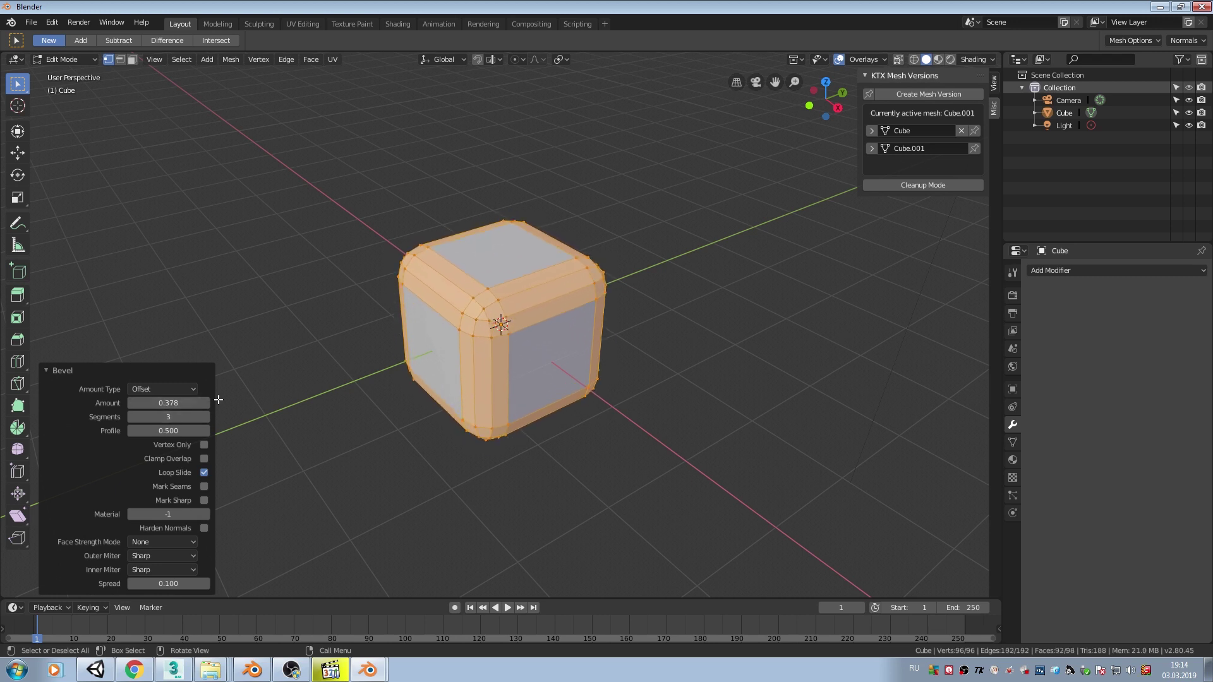
pyautogui.press('Tab')
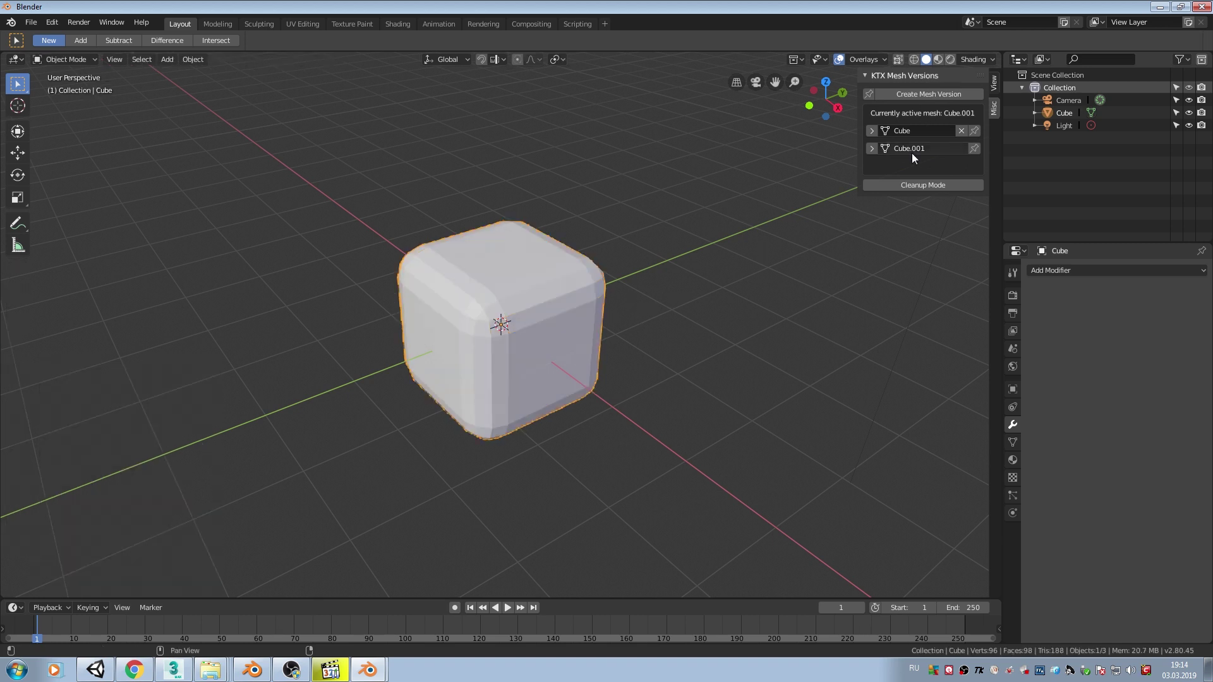
pyautogui.click(913, 131)
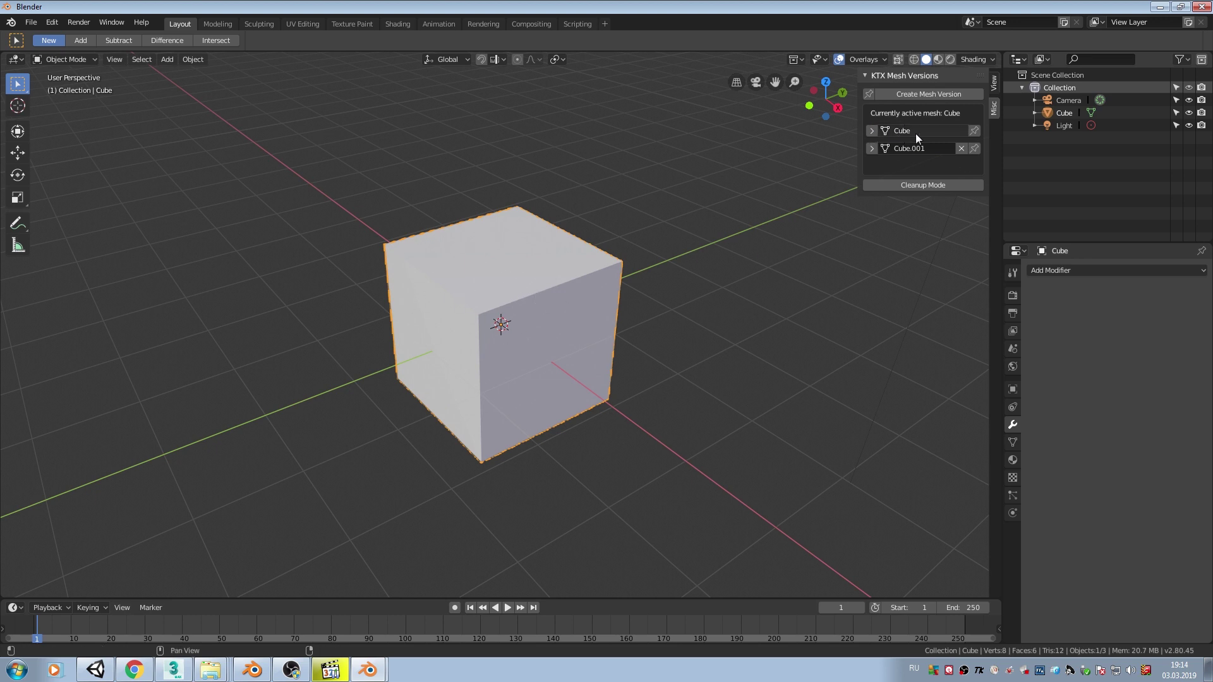
# Create a third mesh version, Cube.002, and give all its edges a very slight bevel
pyautogui.click(924, 93)
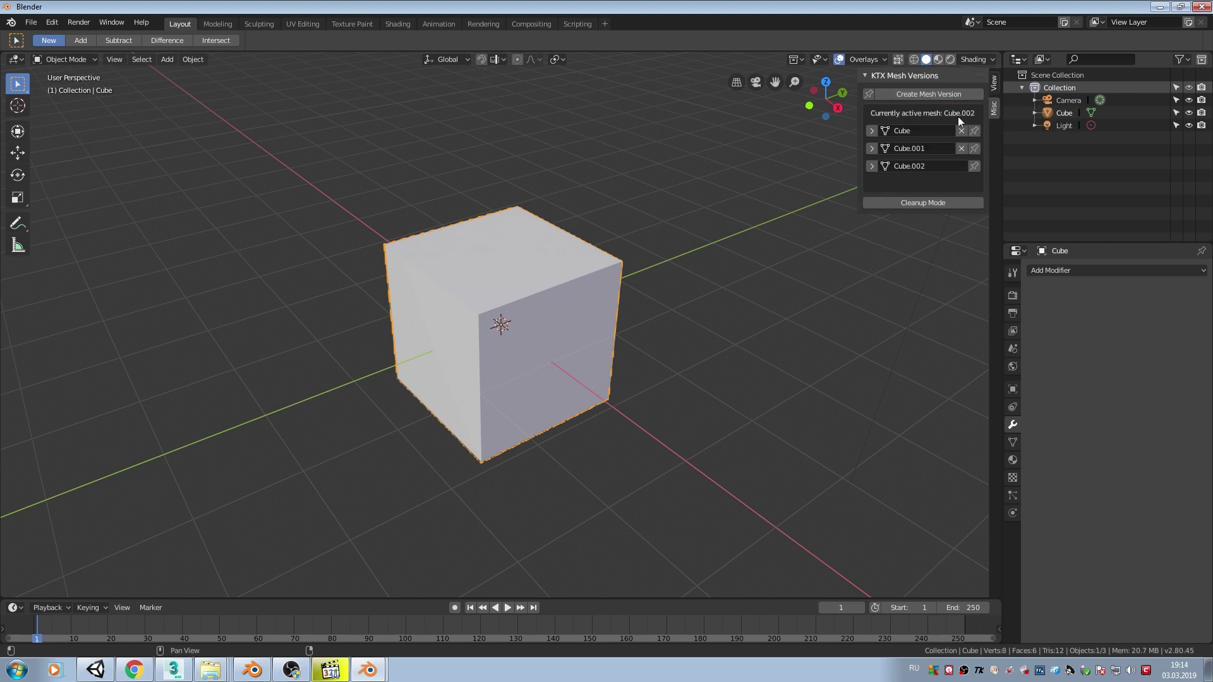
pyautogui.press('Tab')
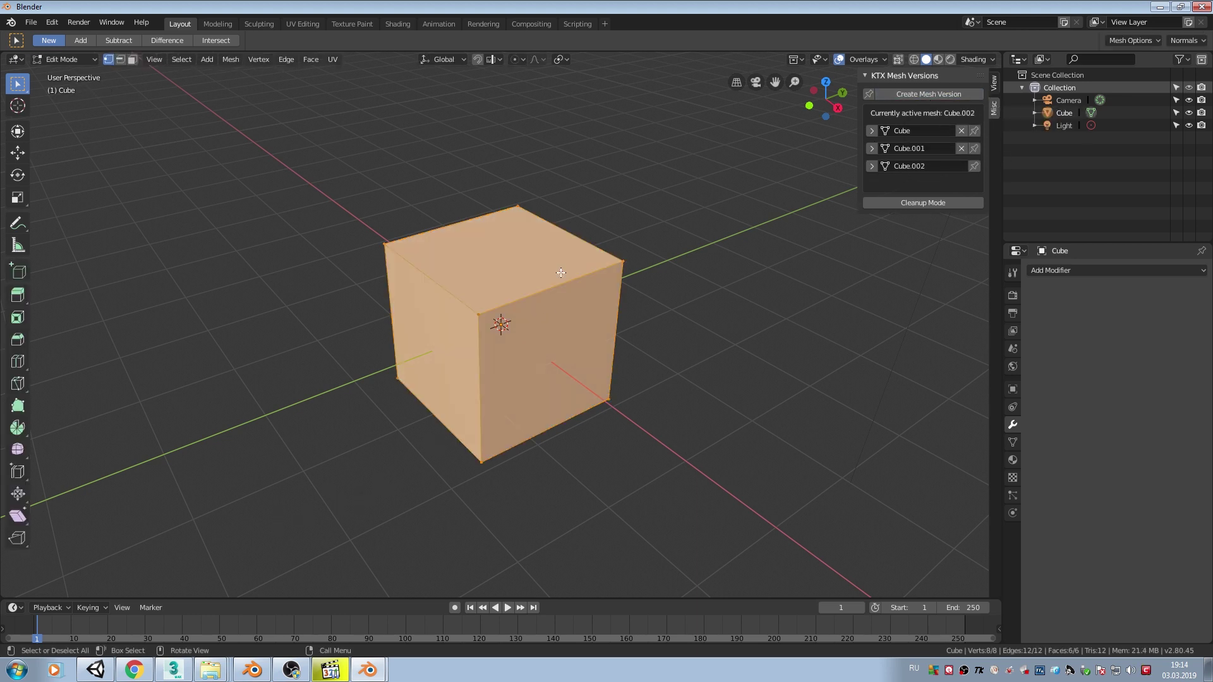
pyautogui.hotkey('ctrl', 'b')
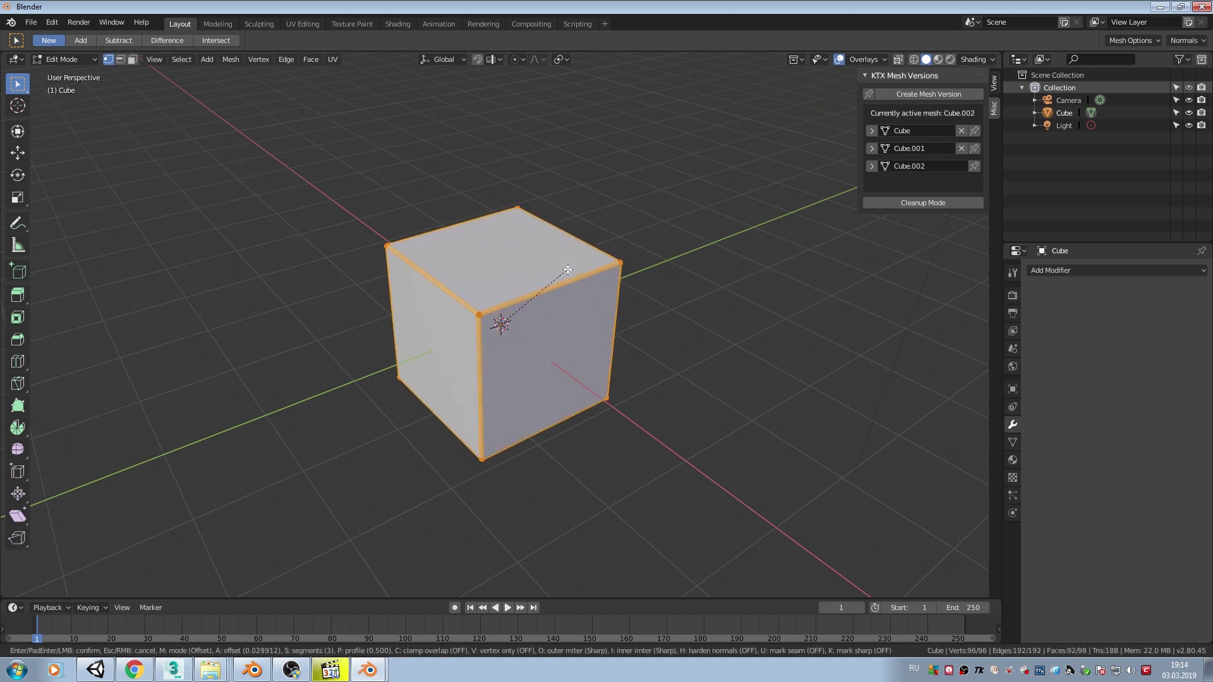
pyautogui.click(568, 270)
pyautogui.press('Tab')
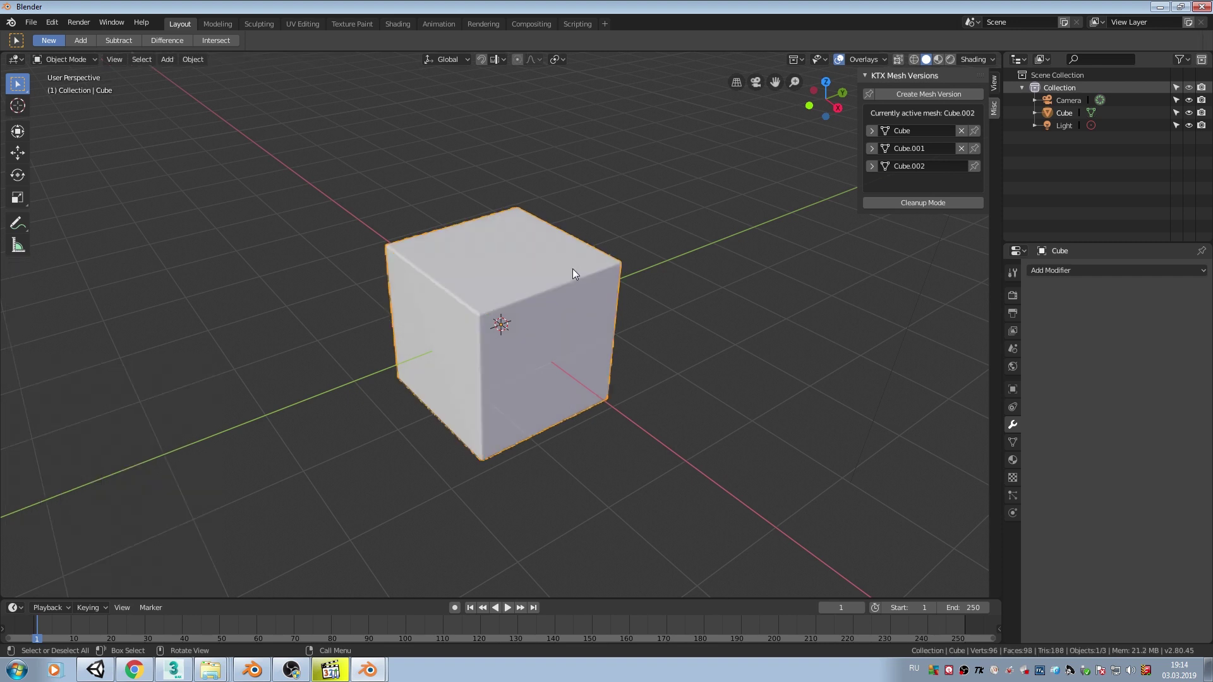
# Compare the Cube, Cube.001 and Cube.002 versions, then enter Edit Mode on plain Cube
pyautogui.click(874, 148)
pyautogui.click(875, 130)
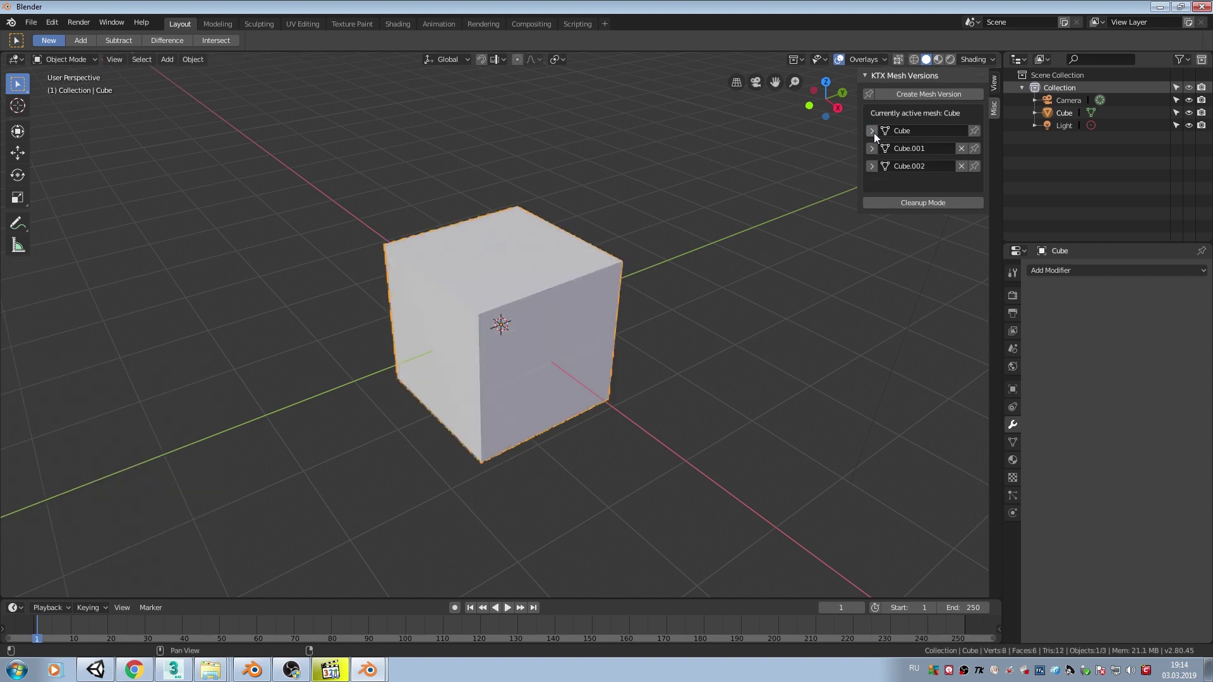
pyautogui.click(872, 148)
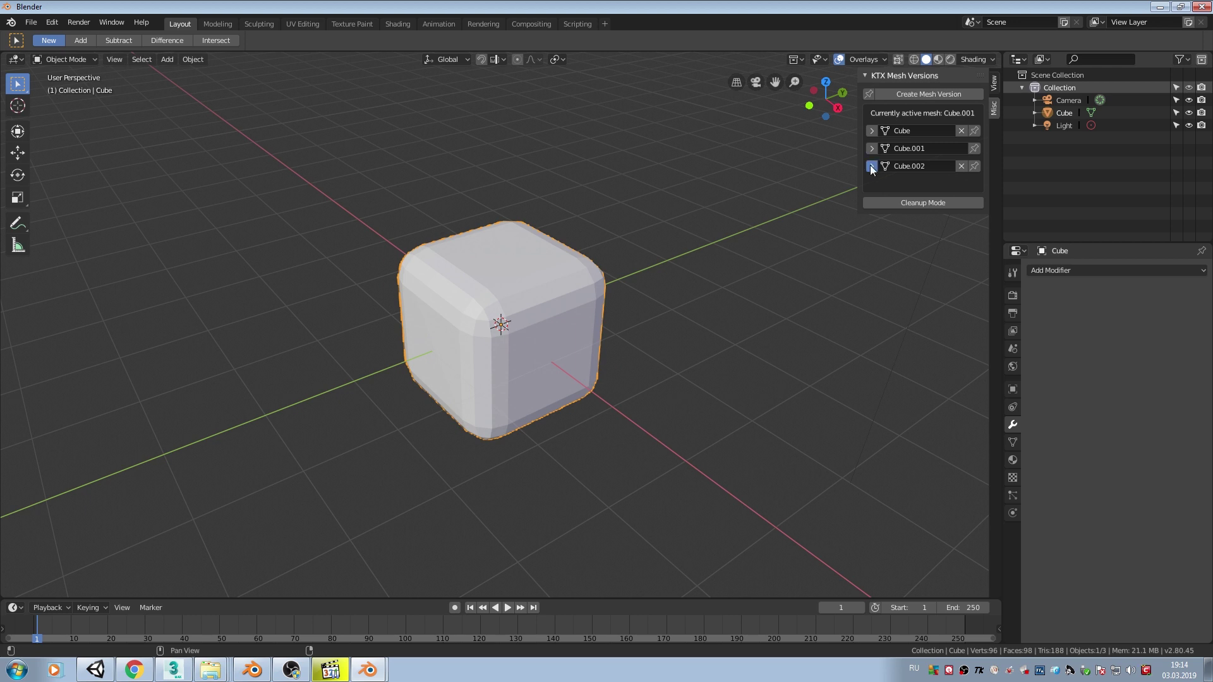
pyautogui.click(871, 166)
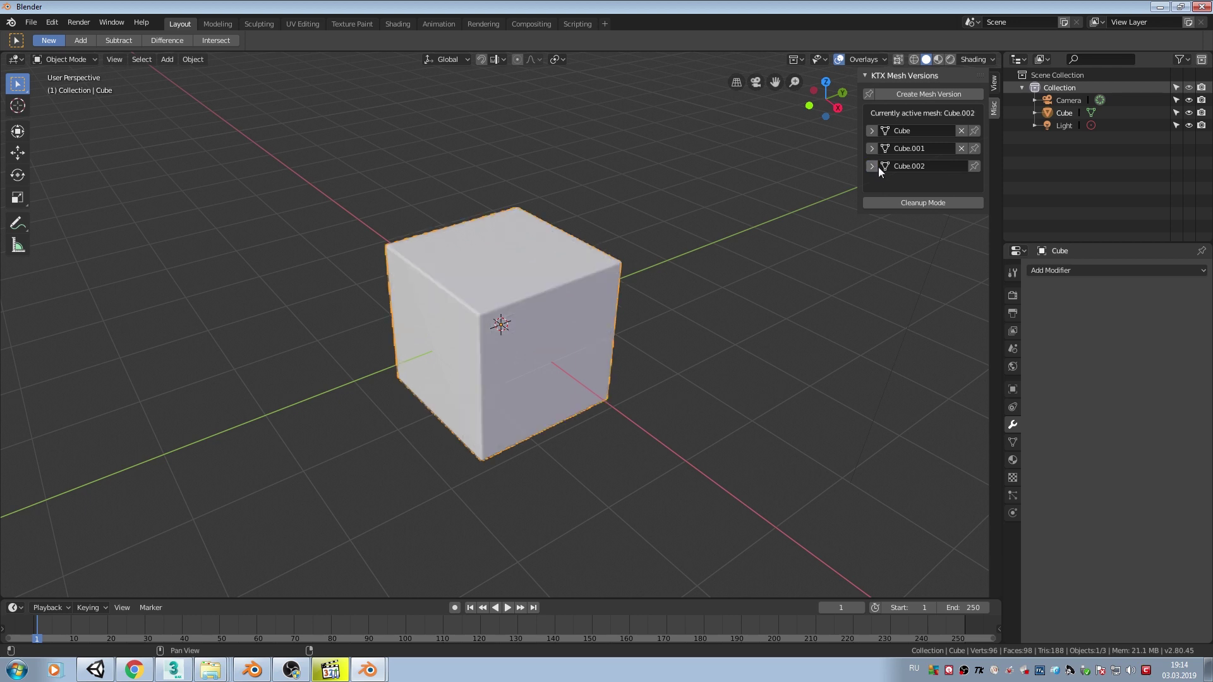
pyautogui.click(872, 130)
pyautogui.press('Tab')
# In face mode, extrude the Cube version's top, front and left faces outward into a branching shape
pyautogui.press('3')
pyautogui.click(523, 251)
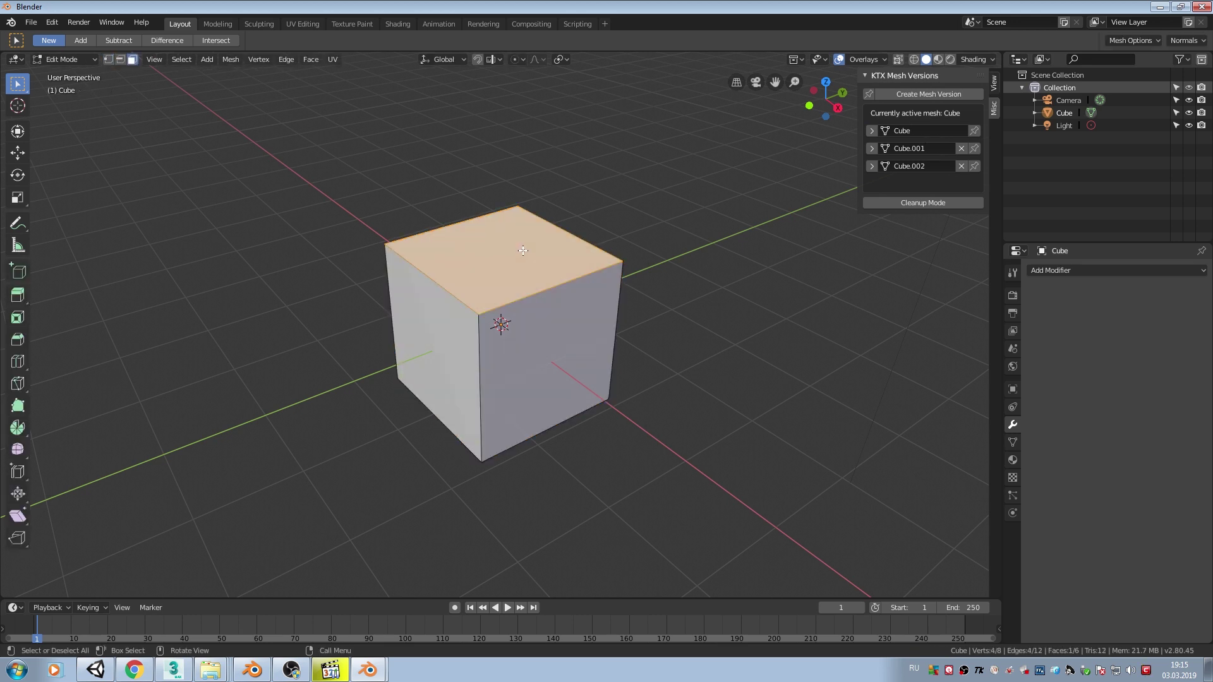
pyautogui.press('e')
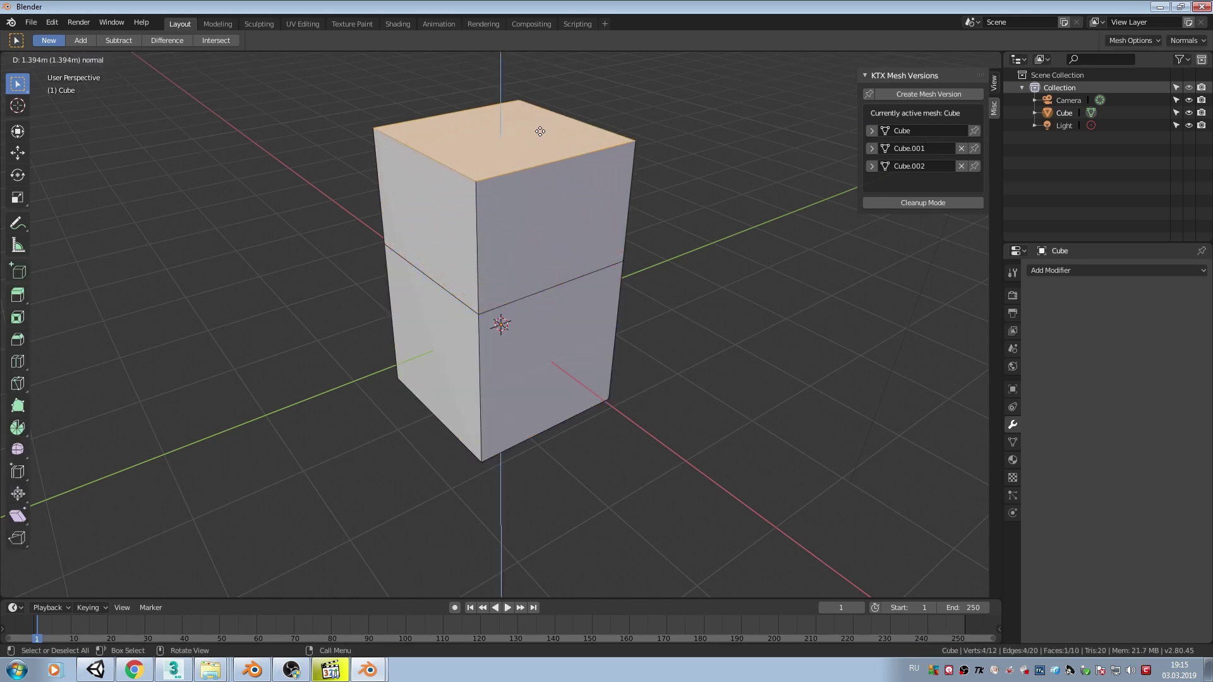
pyautogui.click(541, 115)
pyautogui.click(558, 342)
pyautogui.press('e')
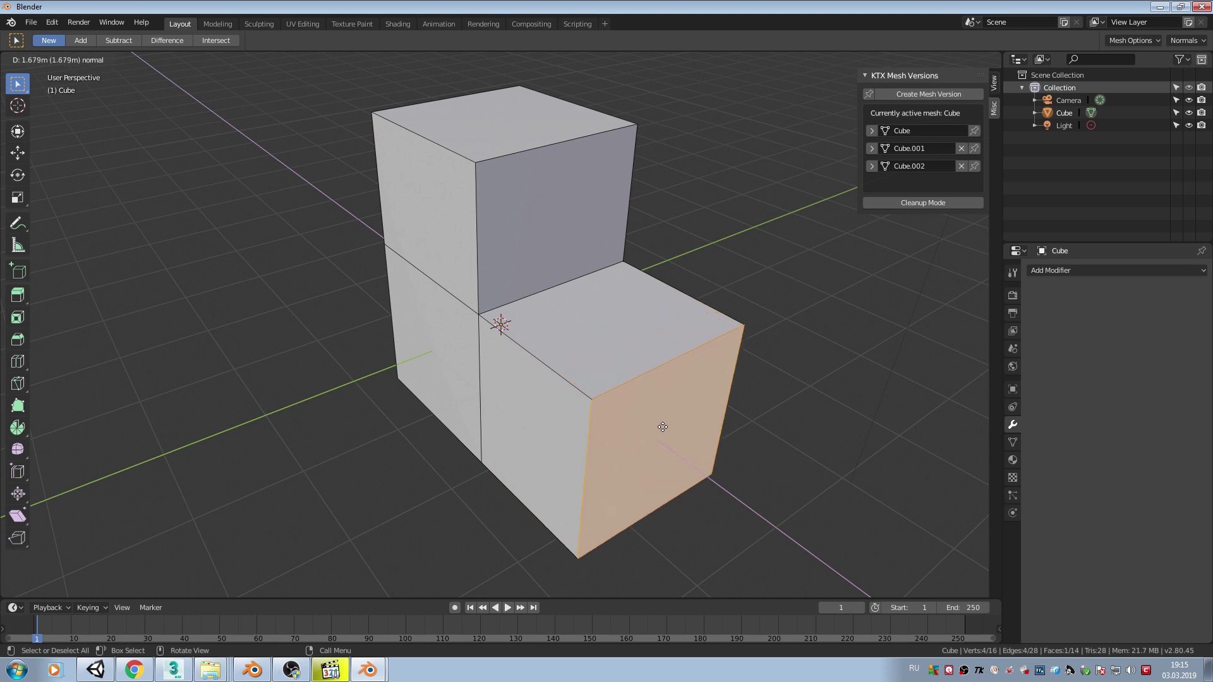
pyautogui.click(657, 424)
pyautogui.click(436, 354)
pyautogui.press('e')
pyautogui.click(319, 399)
pyautogui.press('Tab')
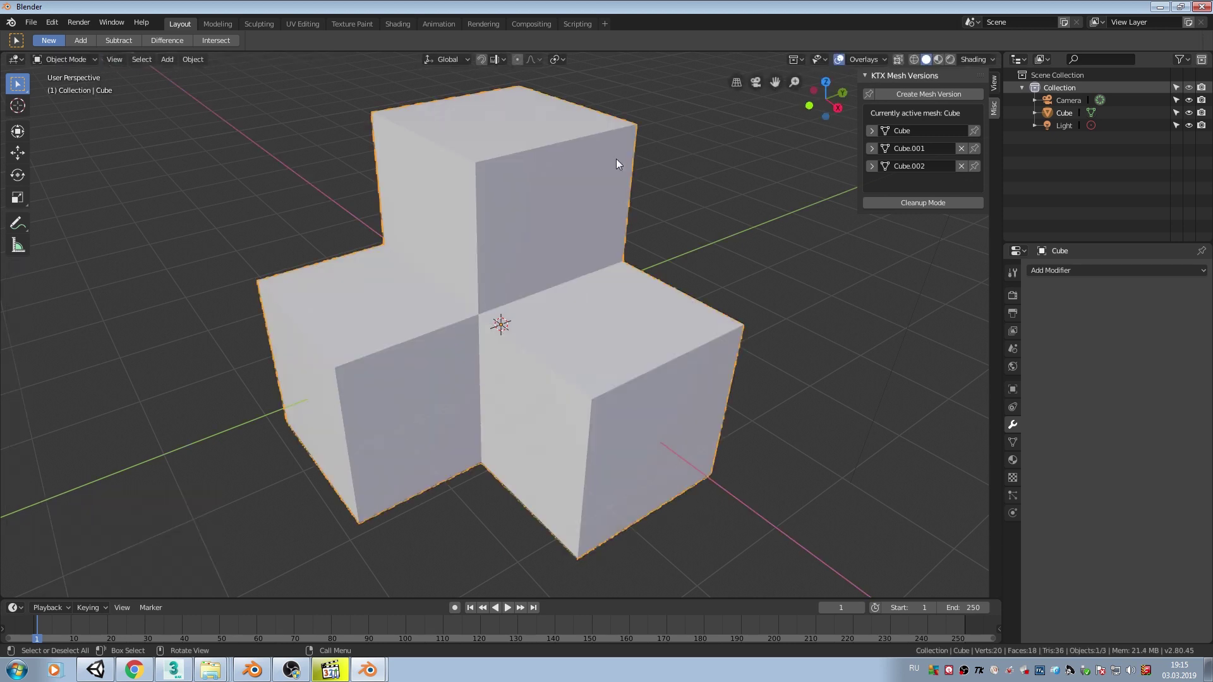
# Extrude a tall block upward from the bevelled Cube.001 version's top face
pyautogui.click(874, 149)
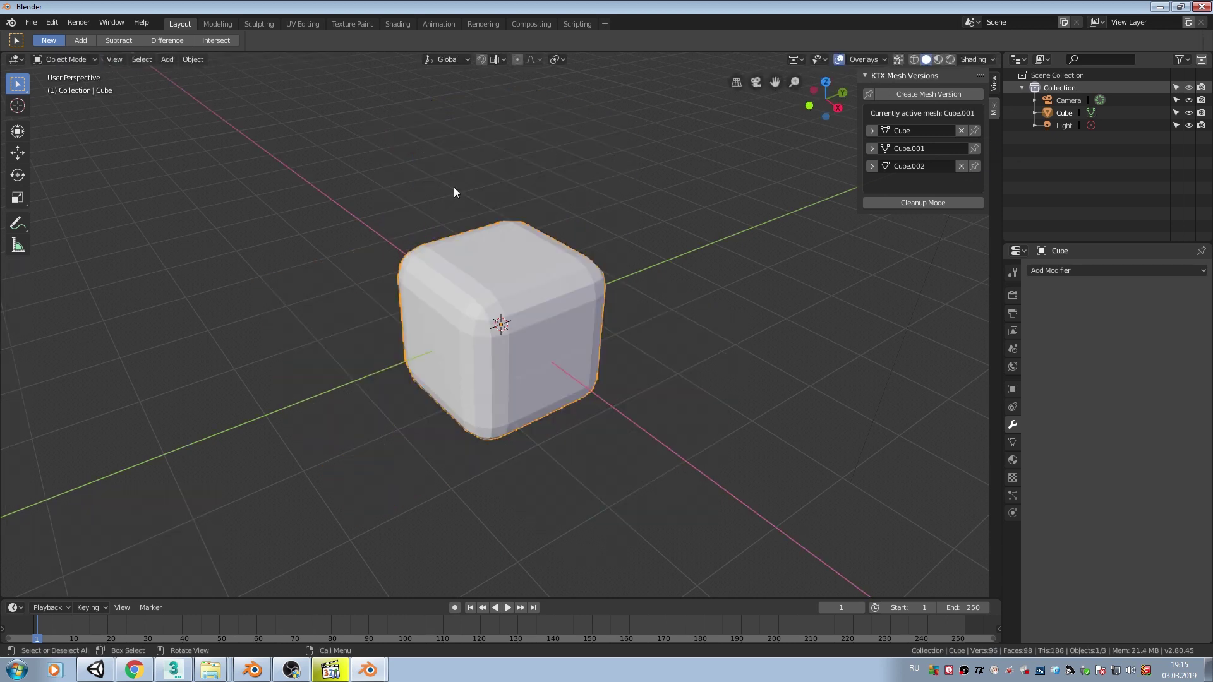
pyautogui.press('Tab')
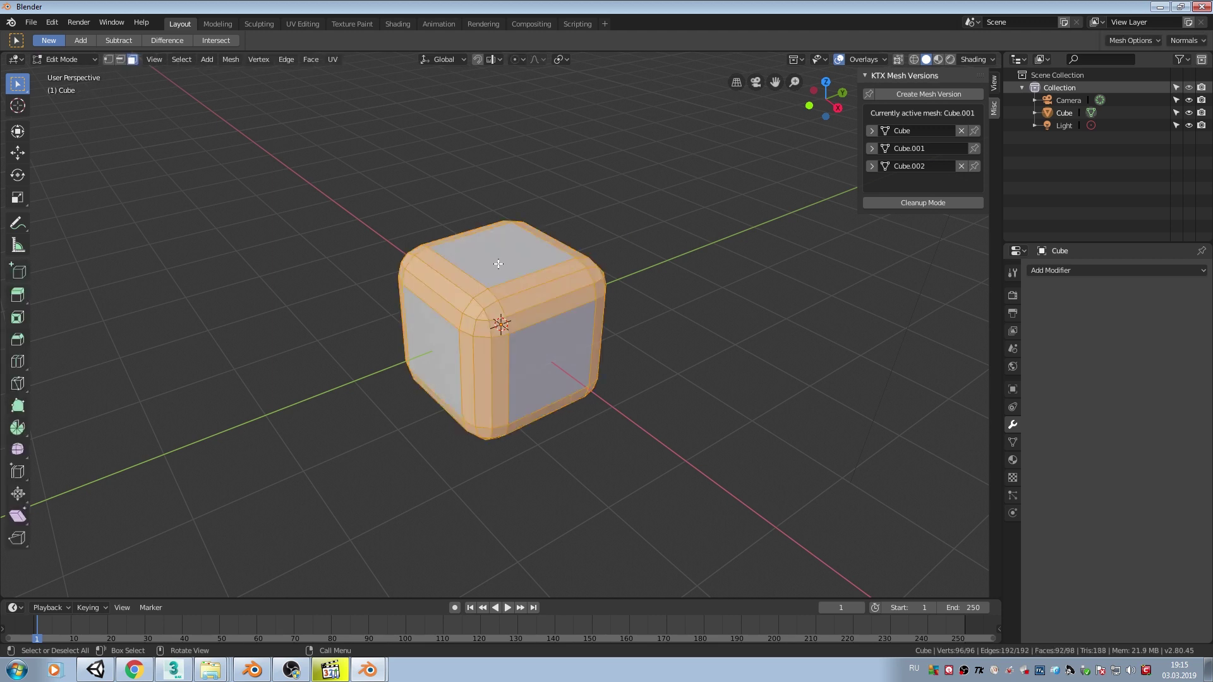
pyautogui.click(504, 257)
pyautogui.press('e')
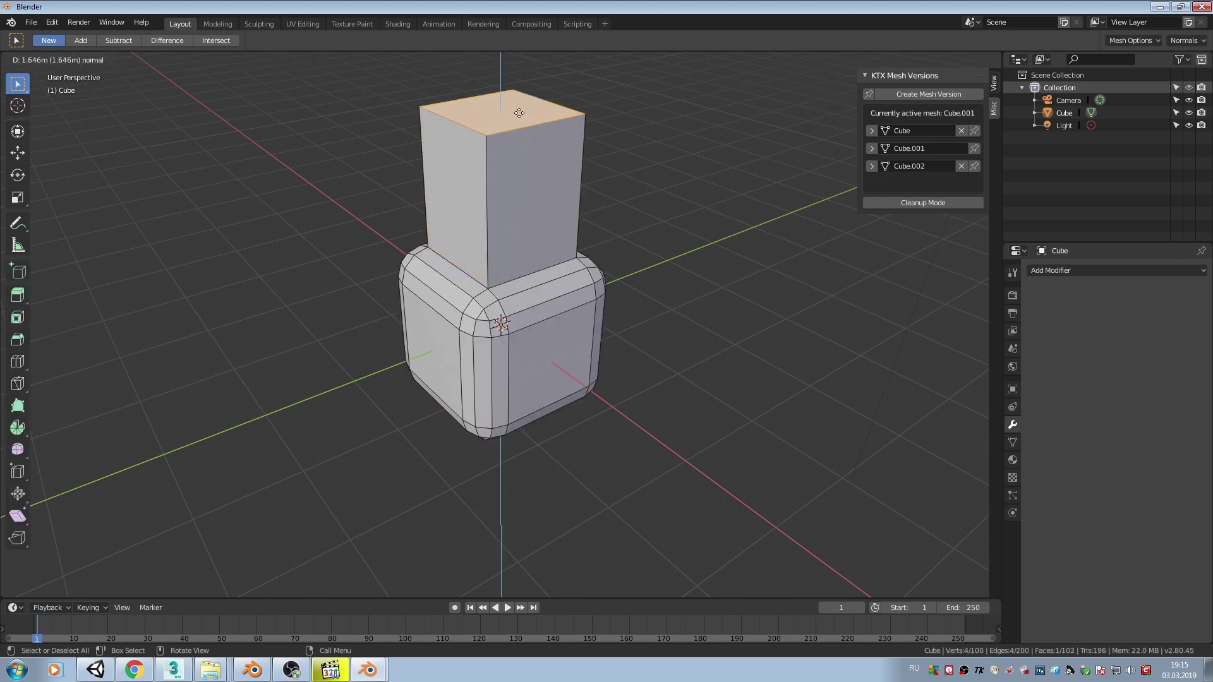
pyautogui.click(505, 111)
pyautogui.press('Tab')
# Check the Cube.002 and Cube.001 versions, leaving Cube.002 as the active mesh
pyautogui.click(872, 166)
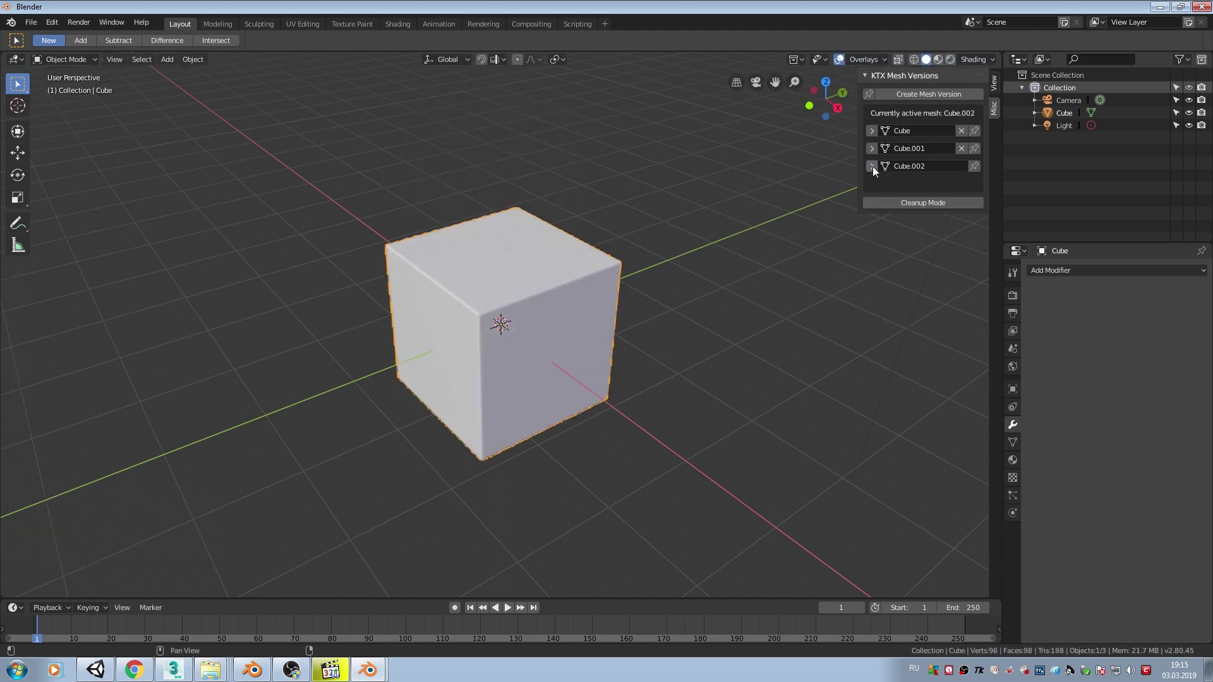
pyautogui.press('Tab')
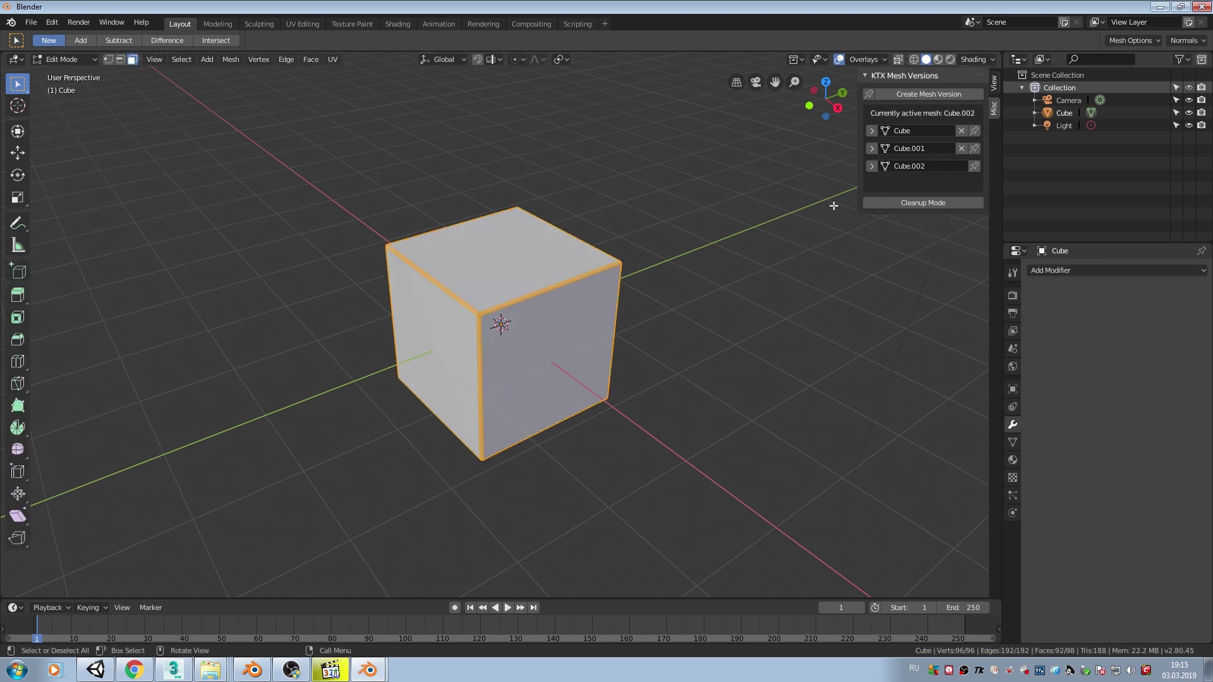
pyautogui.press('Tab')
pyautogui.press('Tab')
pyautogui.press('Tab')
pyautogui.click(872, 148)
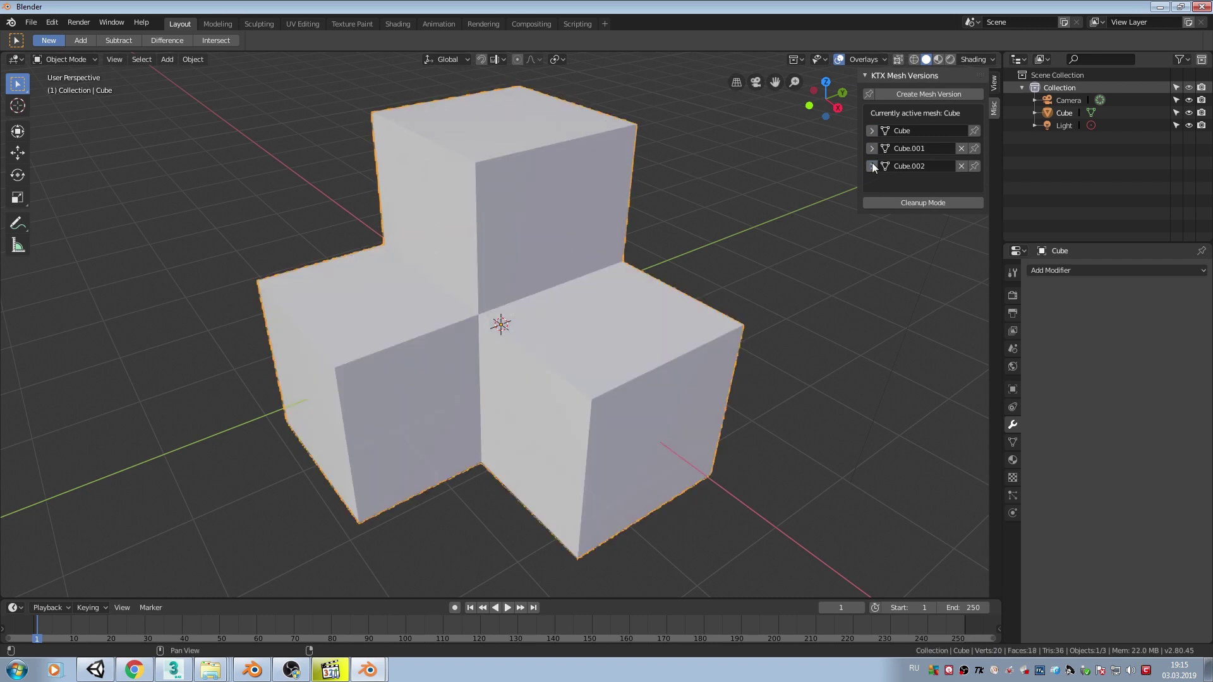
pyautogui.click(872, 165)
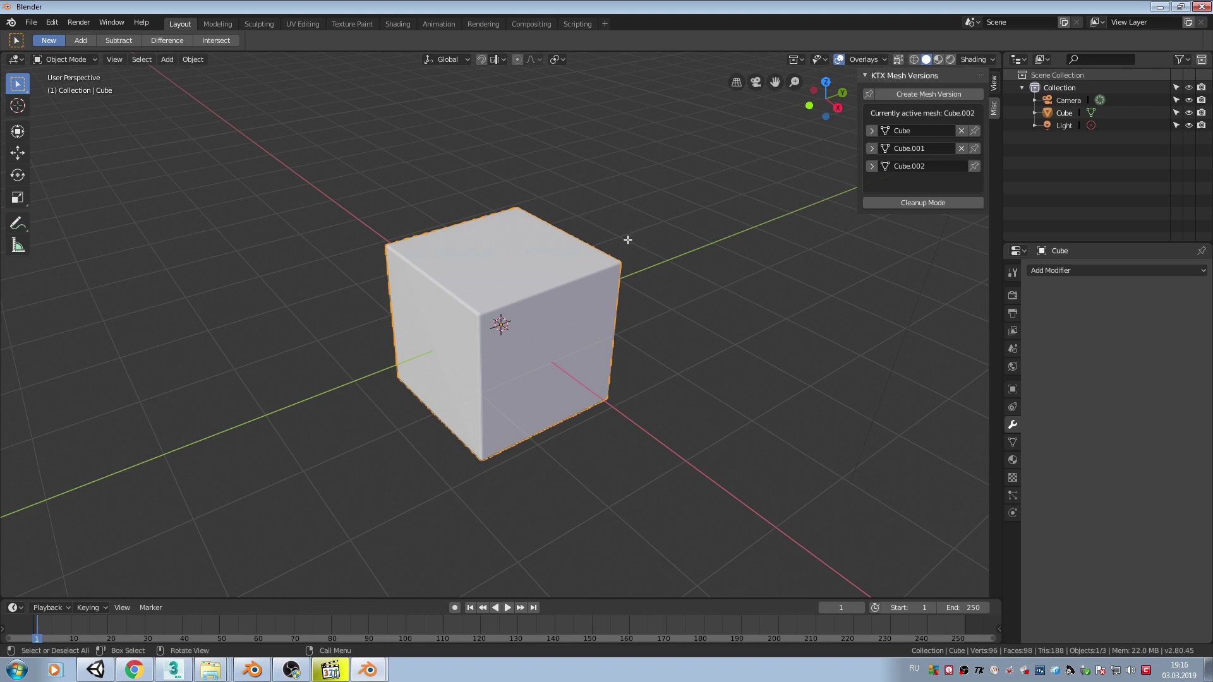
pyautogui.moveTo(874, 149); pyautogui.dragTo(874, 168)
# Review Cube.001, Cube and Cube.002, then delete Cube and Cube.001, keeping only Cube.002
pyautogui.click(872, 148)
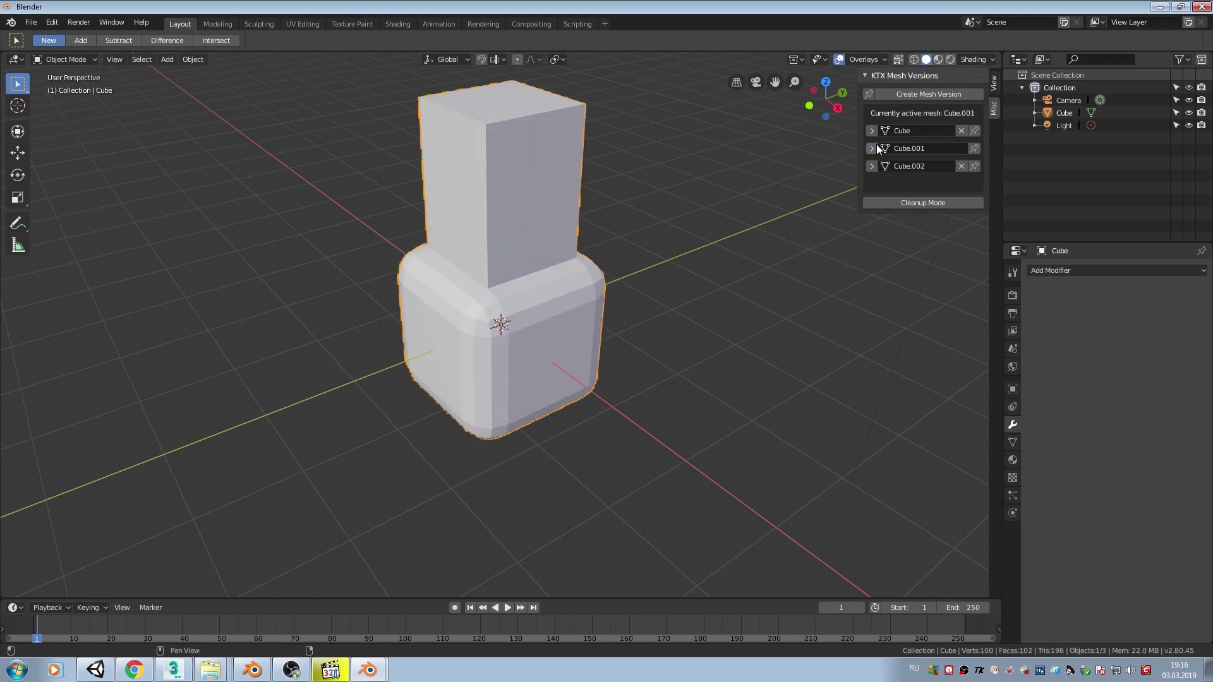
pyautogui.click(873, 130)
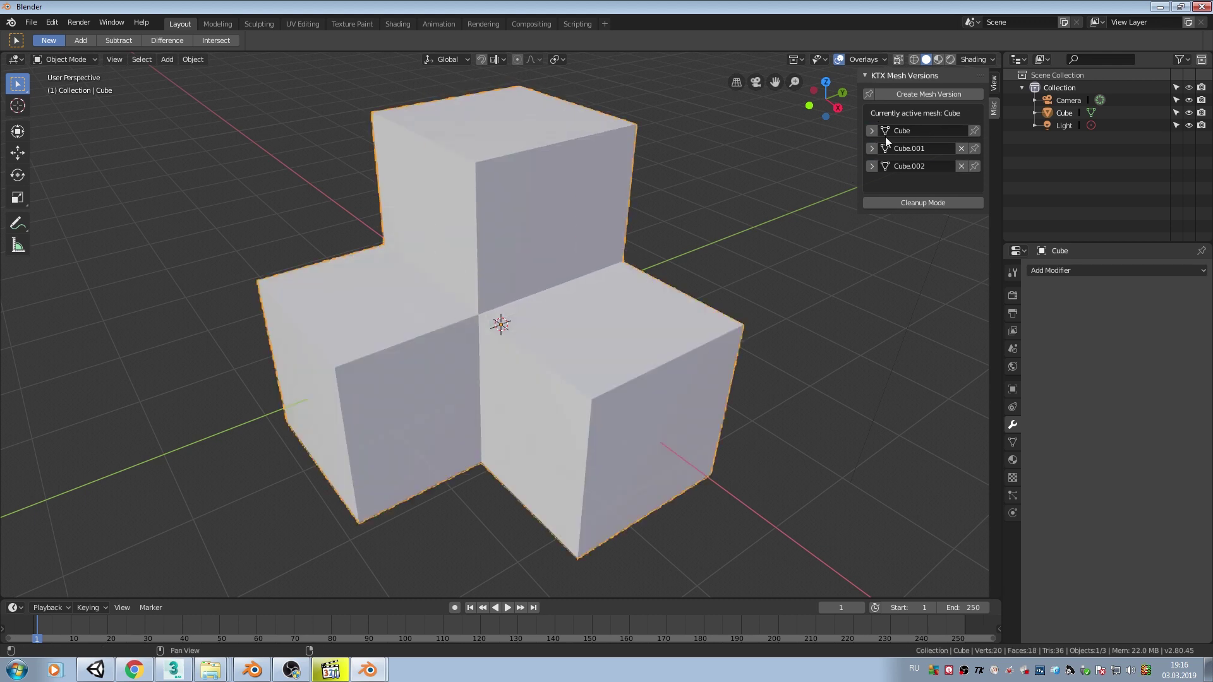
pyautogui.click(872, 166)
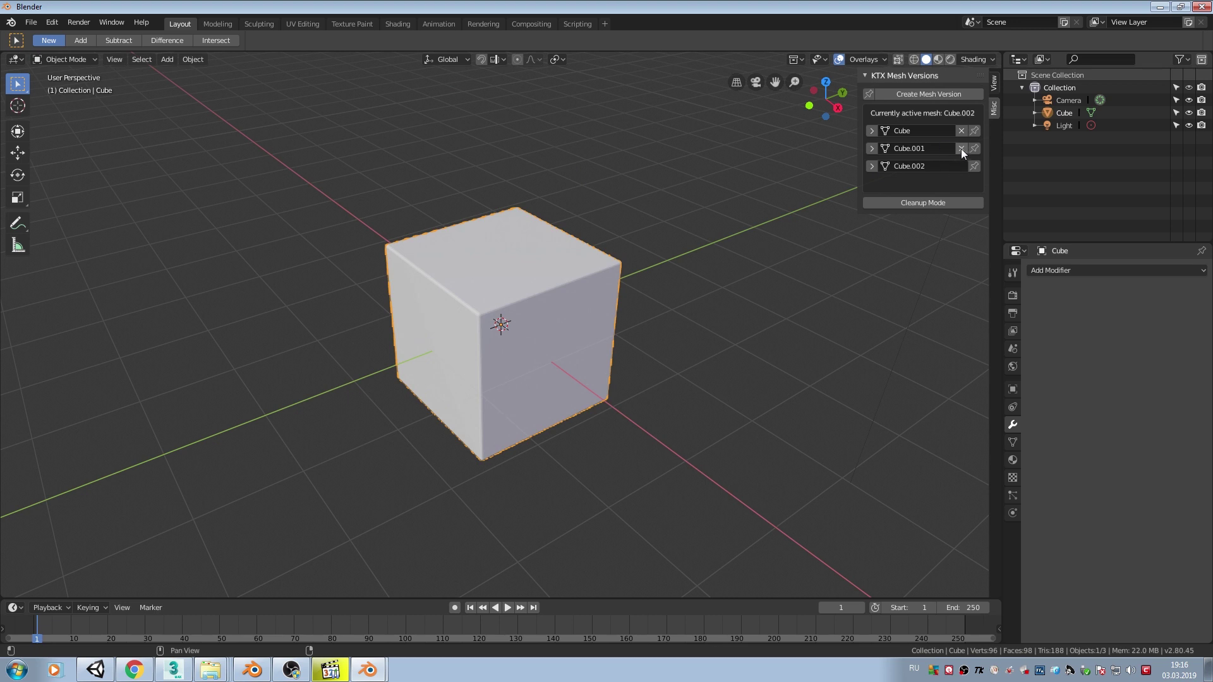
pyautogui.click(961, 129)
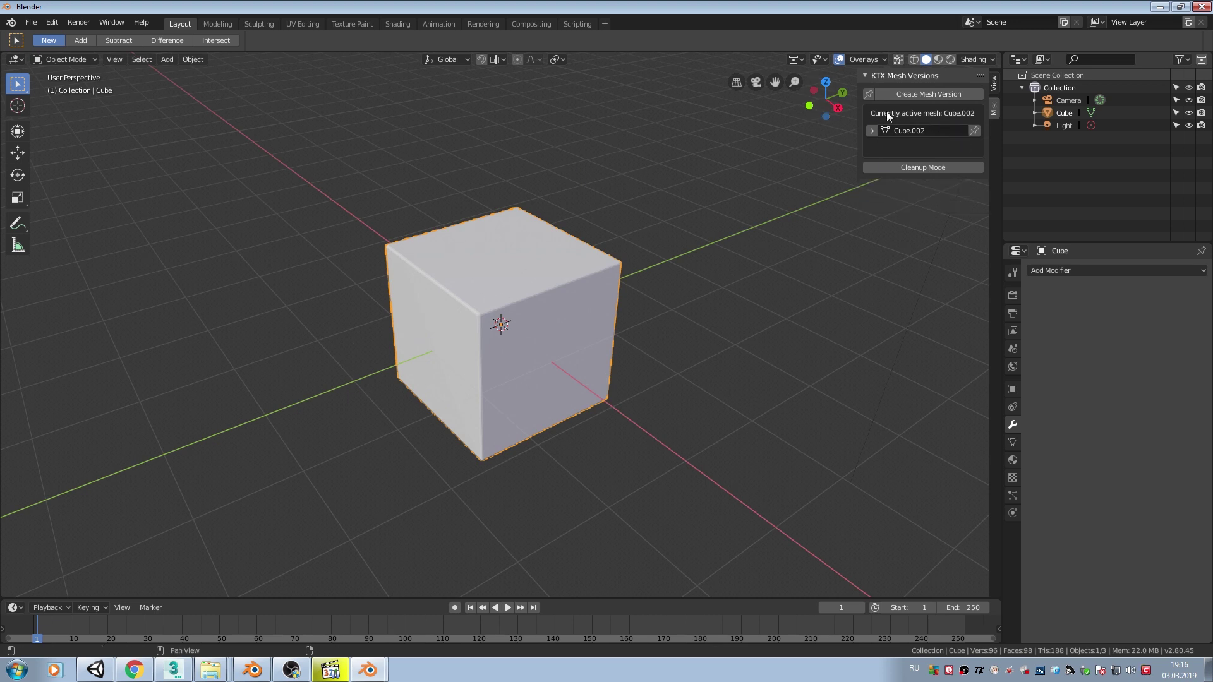
pyautogui.click(872, 132)
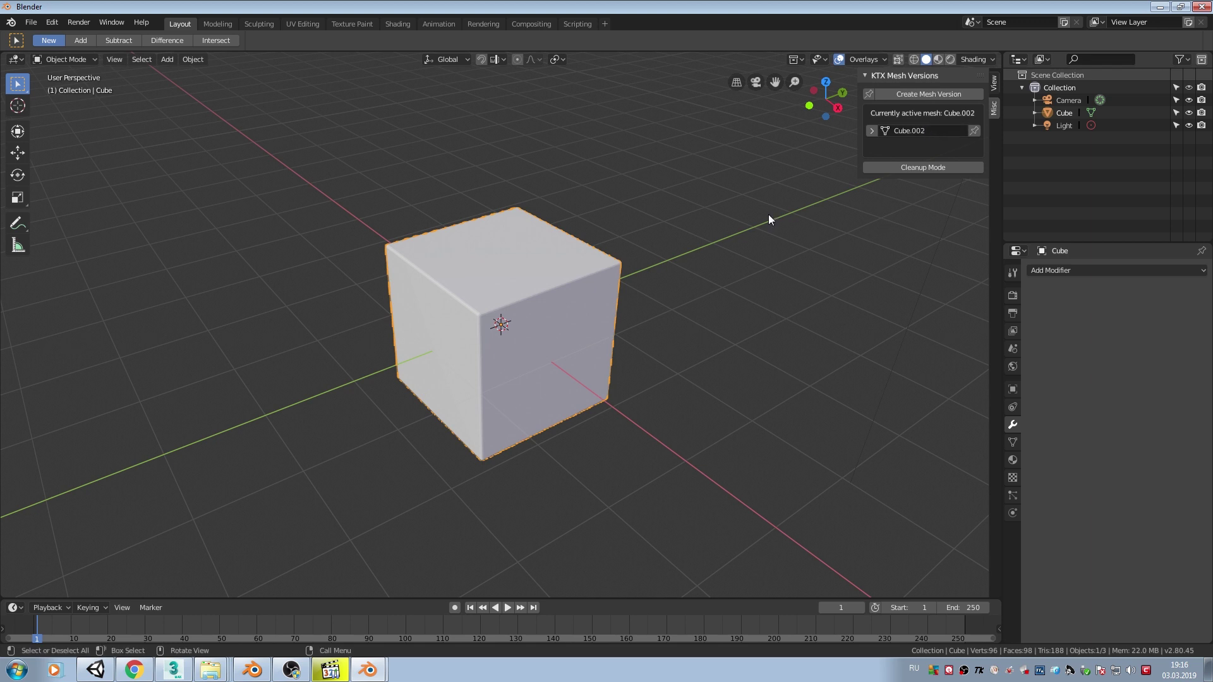